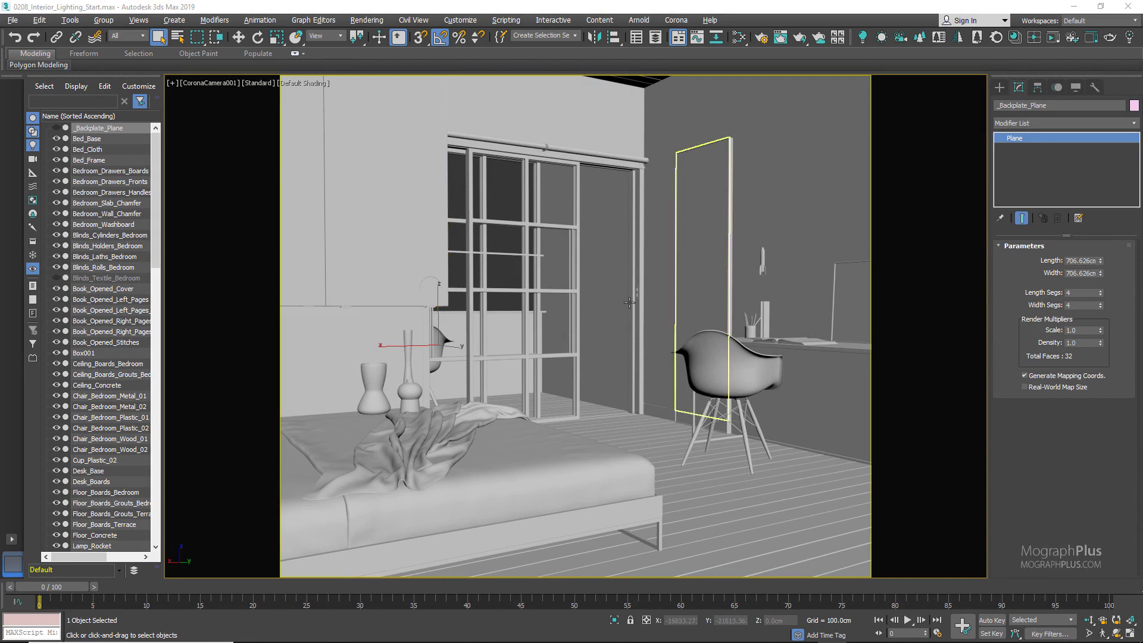
- Clear the selection and return to a single enlarged camera view
click(512, 238)
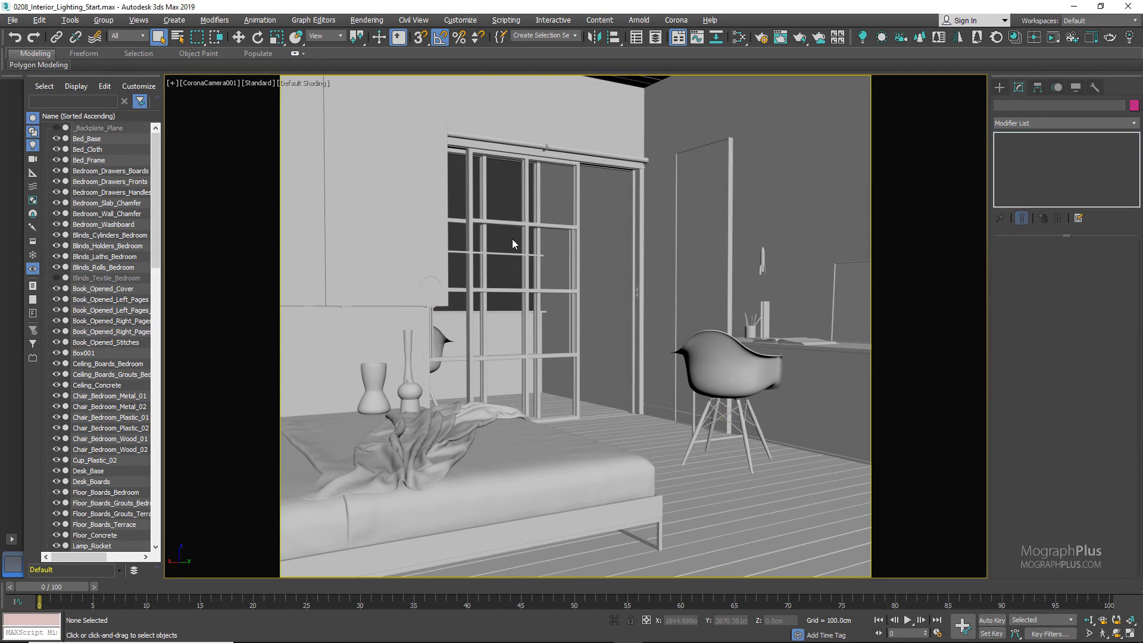
key(alt+w)
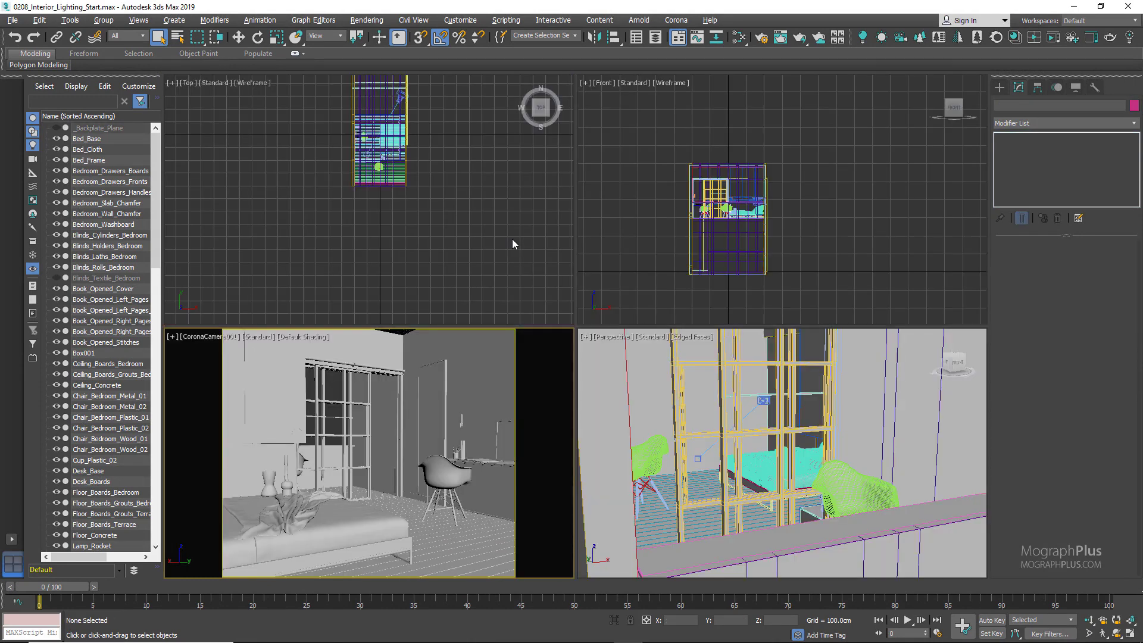
key(alt+w)
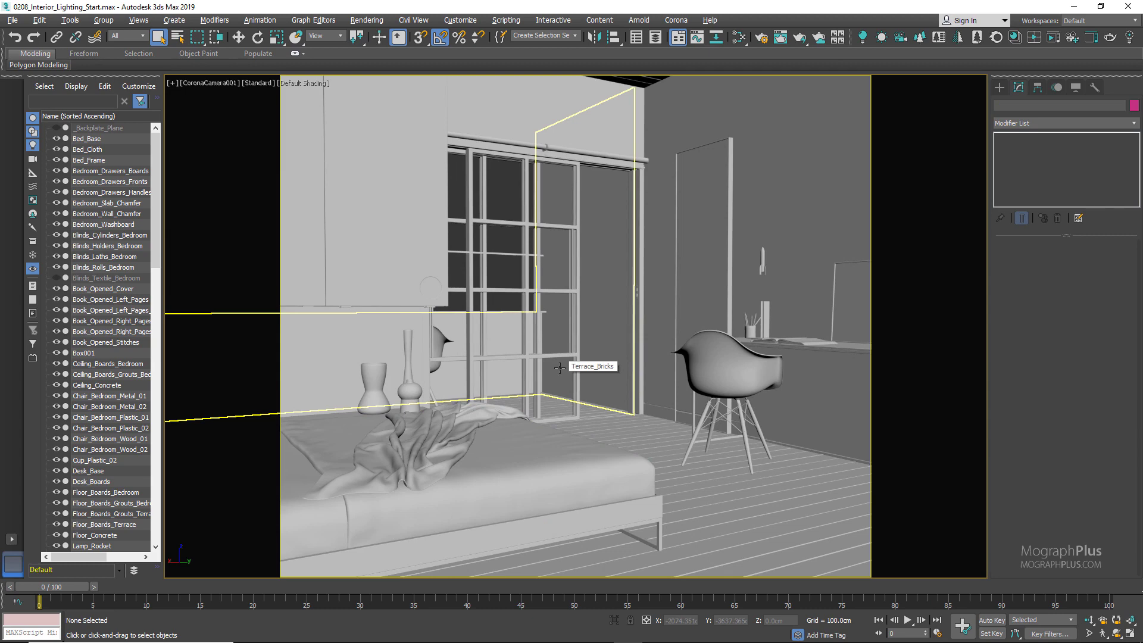
click(536, 226)
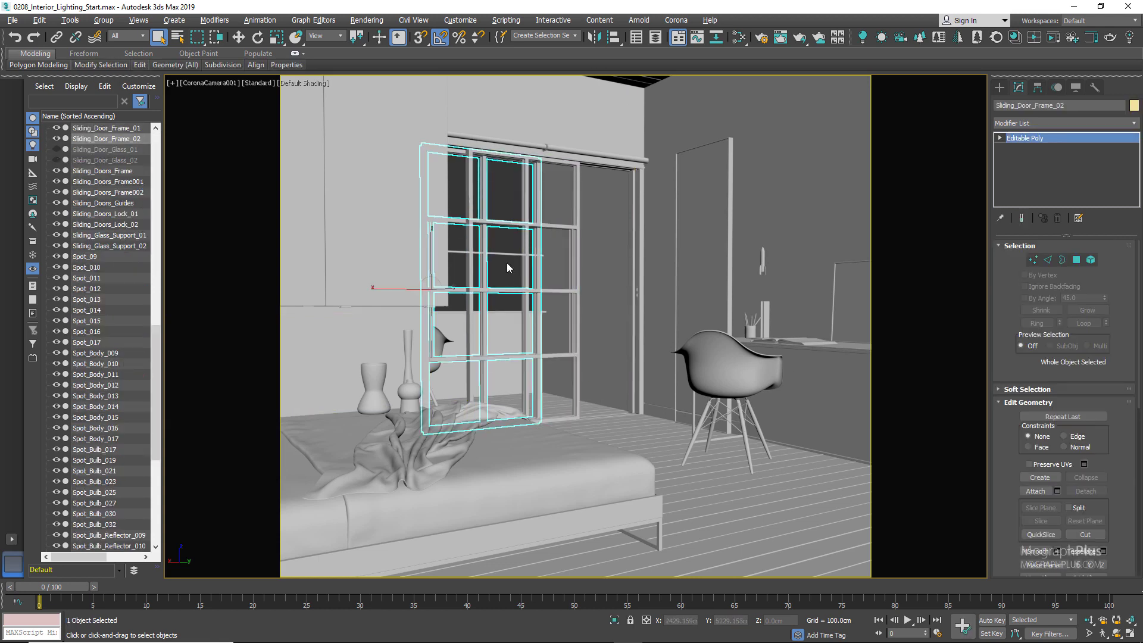
click(502, 241)
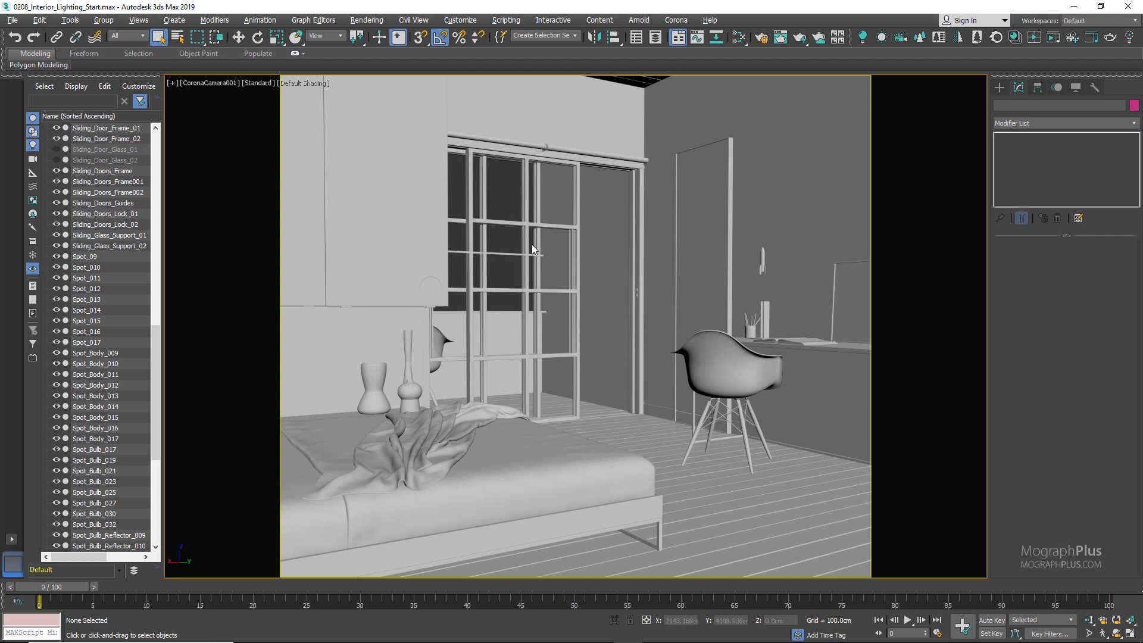
drag(156, 352, 156, 143)
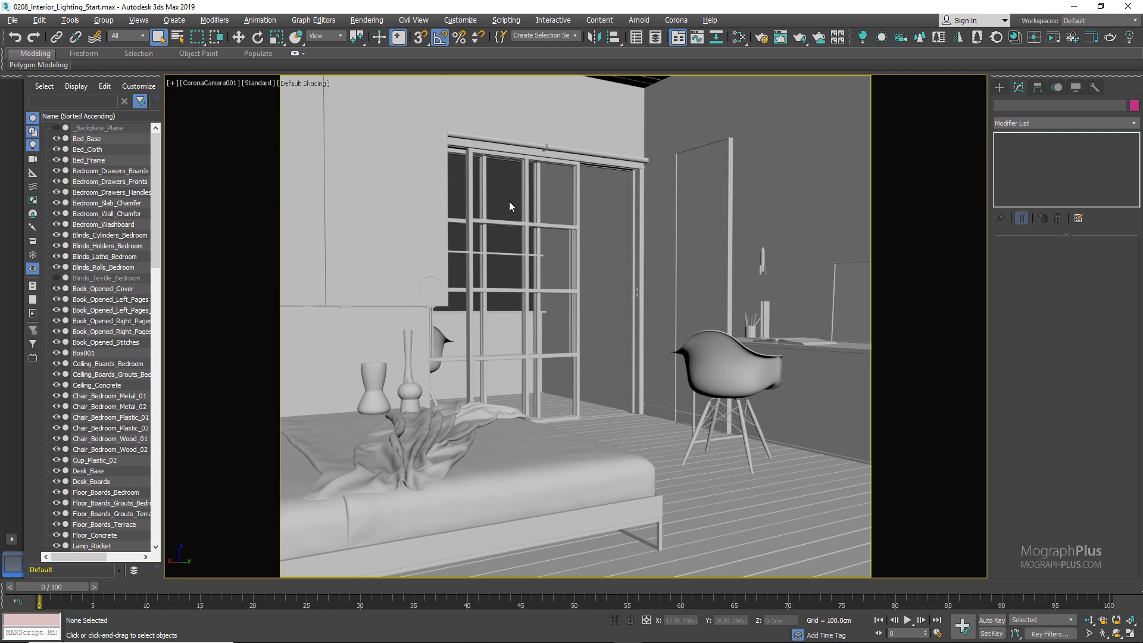
- Inspect Material #1's CoronaMtl diffuse colour (grey 145) in the Slate editor without changing it
key(m)
click(424, 121)
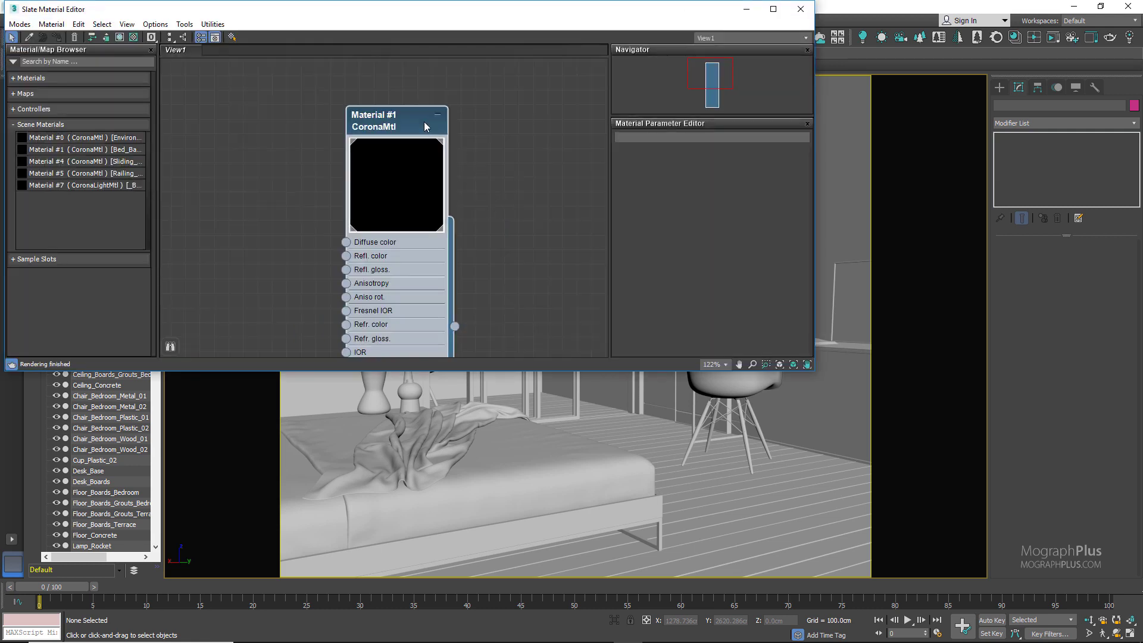
double_click(424, 121)
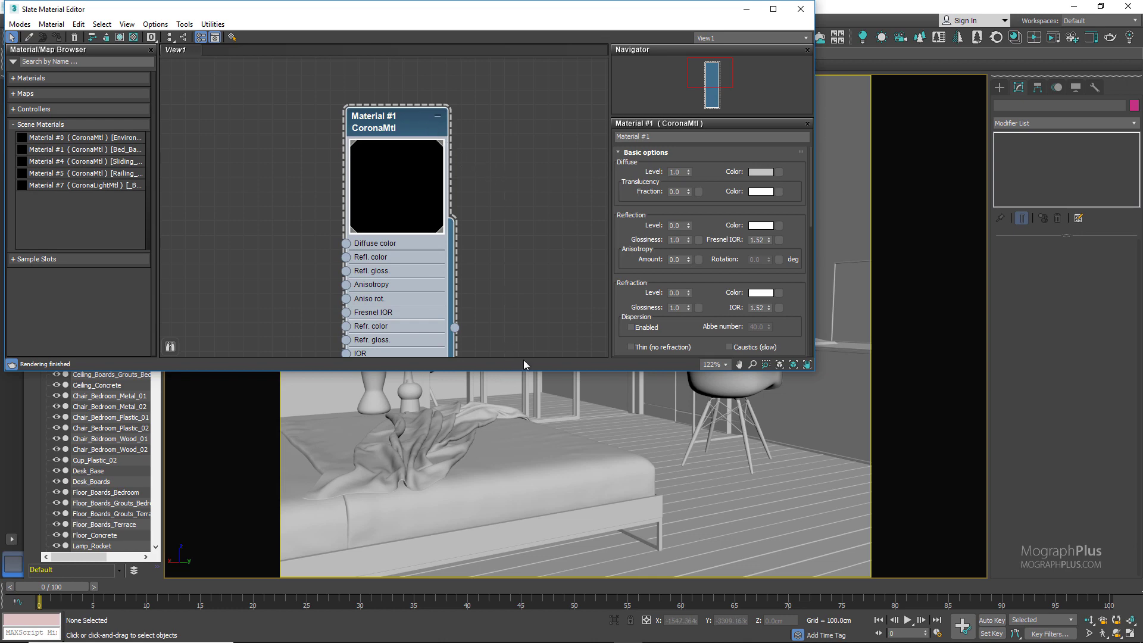
drag(529, 371, 530, 380)
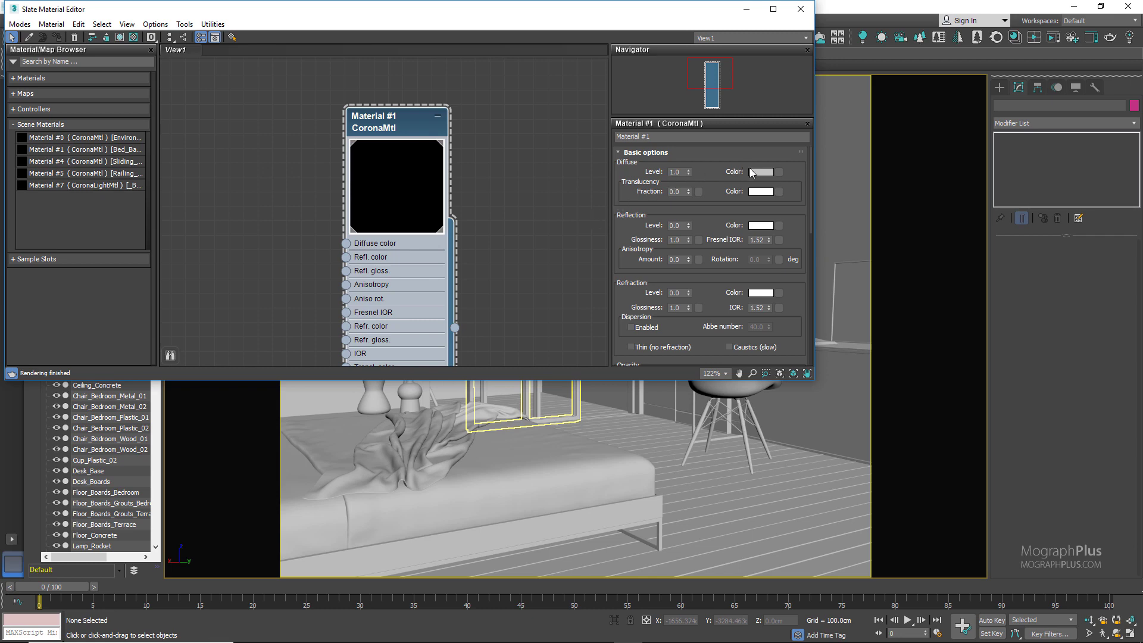
scroll(748, 159, down, 1)
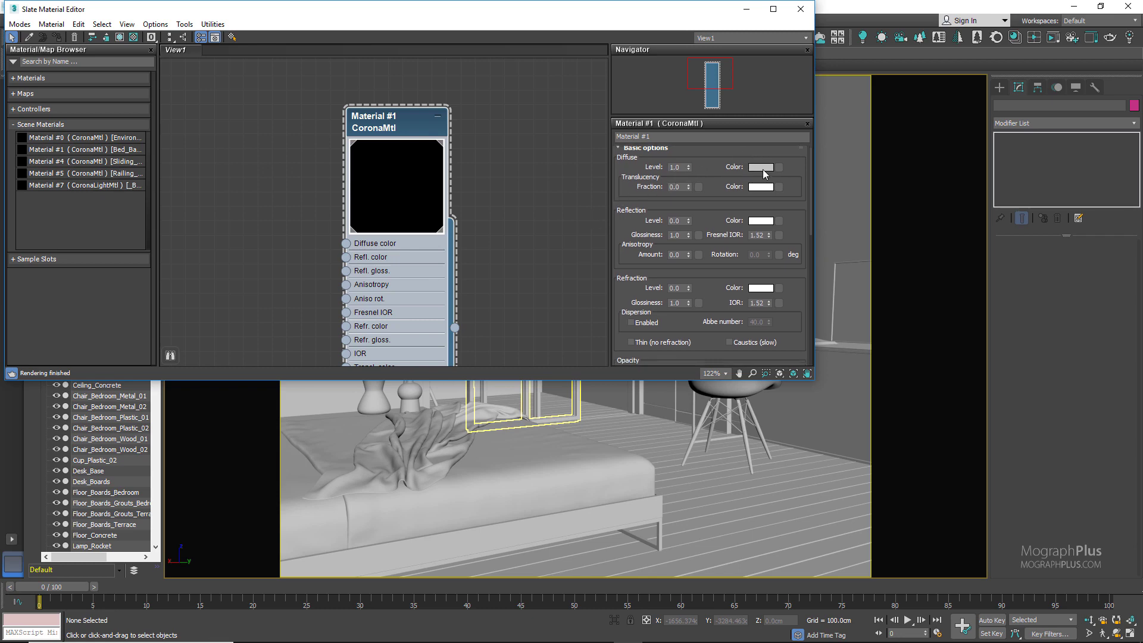
click(763, 169)
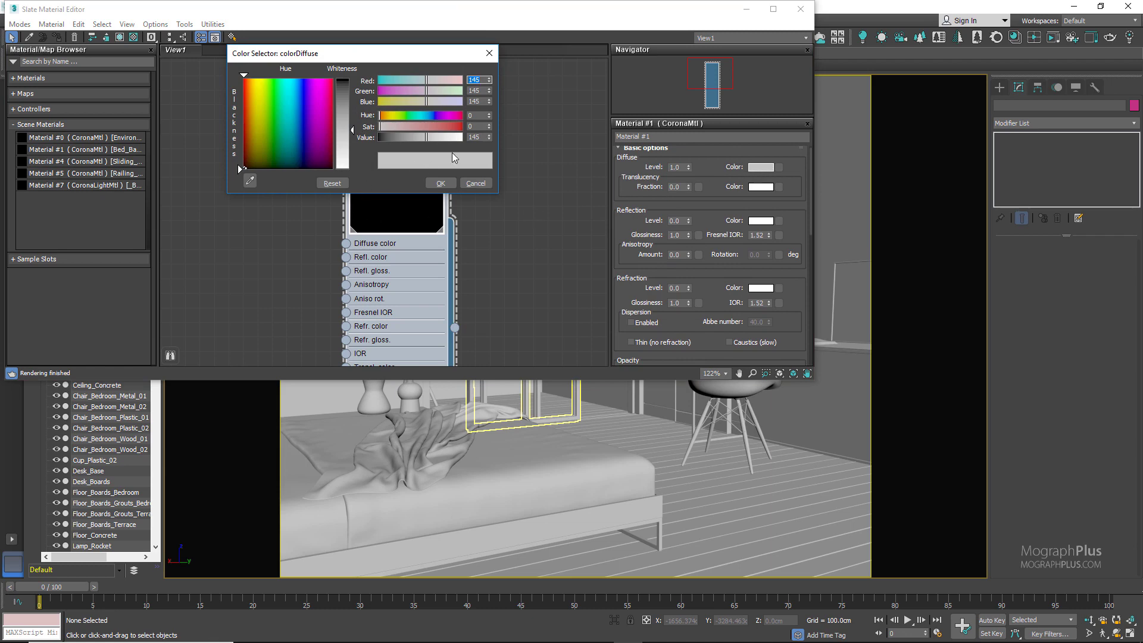
double_click(476, 137)
click(471, 185)
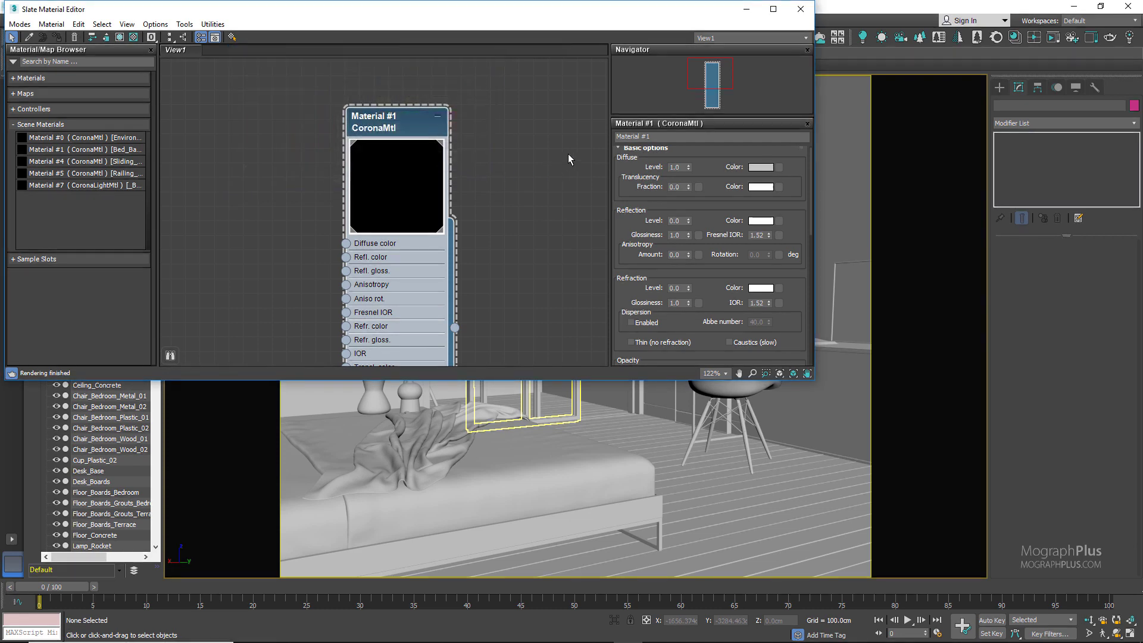
- Close the material editor and frame the room in a maximized Top view
click(801, 9)
key(alt+w)
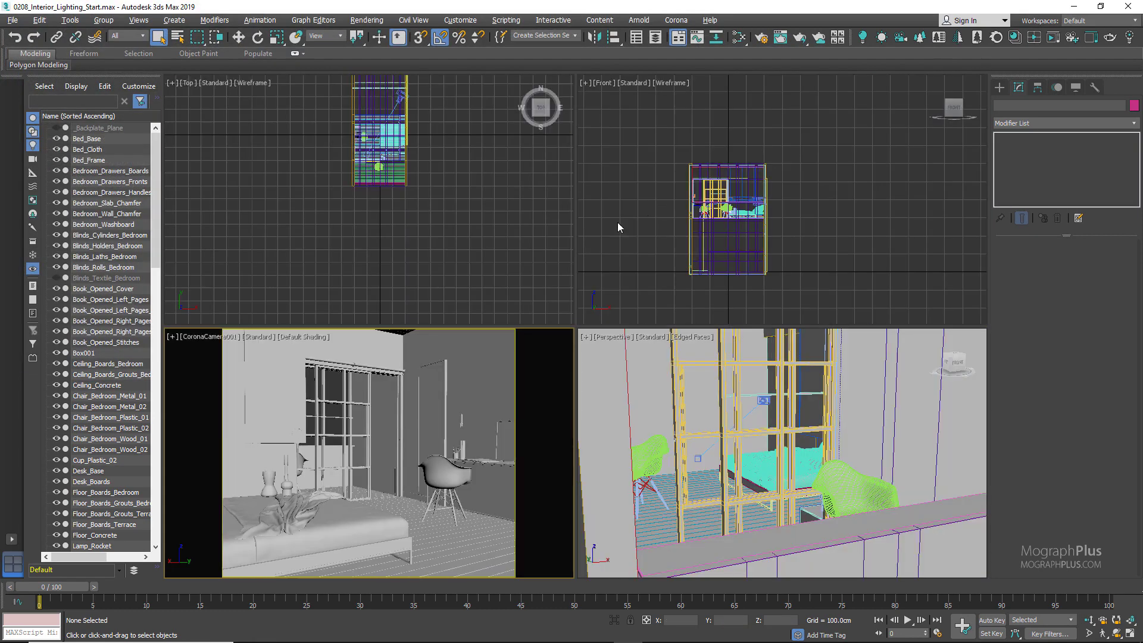
click(399, 230)
key(alt+w)
scroll(503, 241, up, 2)
middle_drag(529, 276, 404, 274)
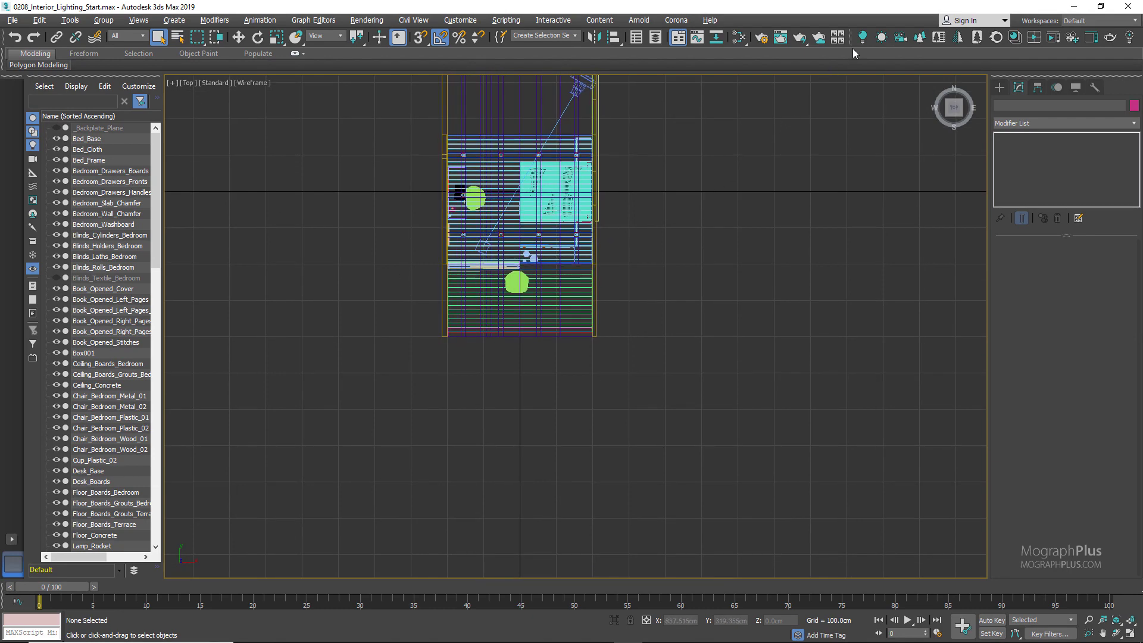
- Place a targeted CoronaSun outside the room aimed in, raised high and aligned with the room
click(882, 37)
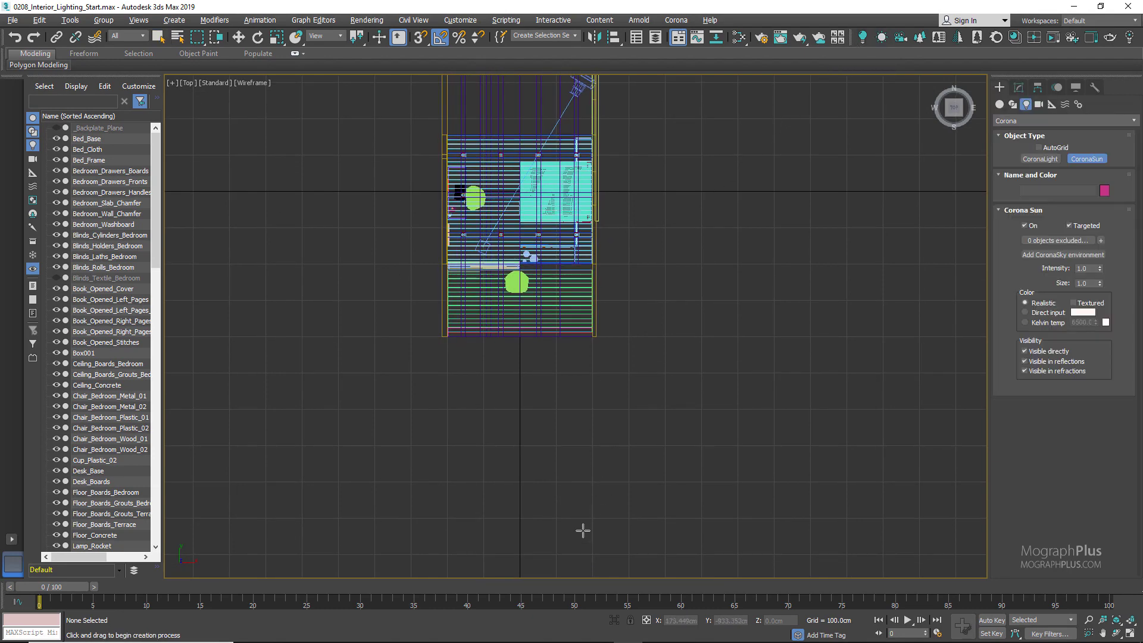
drag(562, 547, 505, 229)
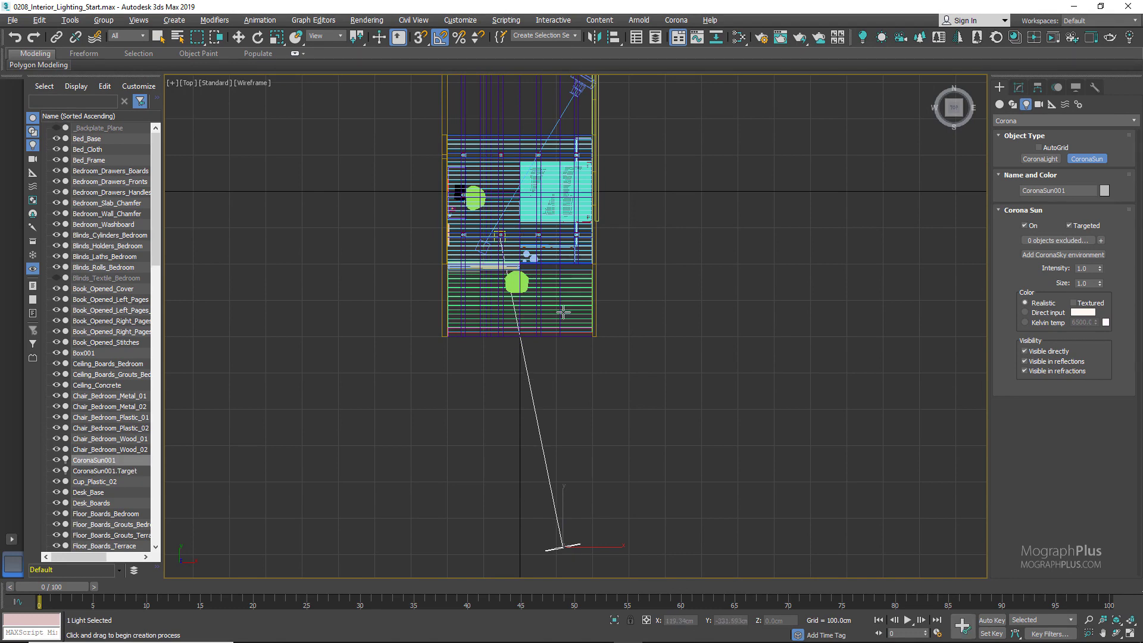
key(alt+w)
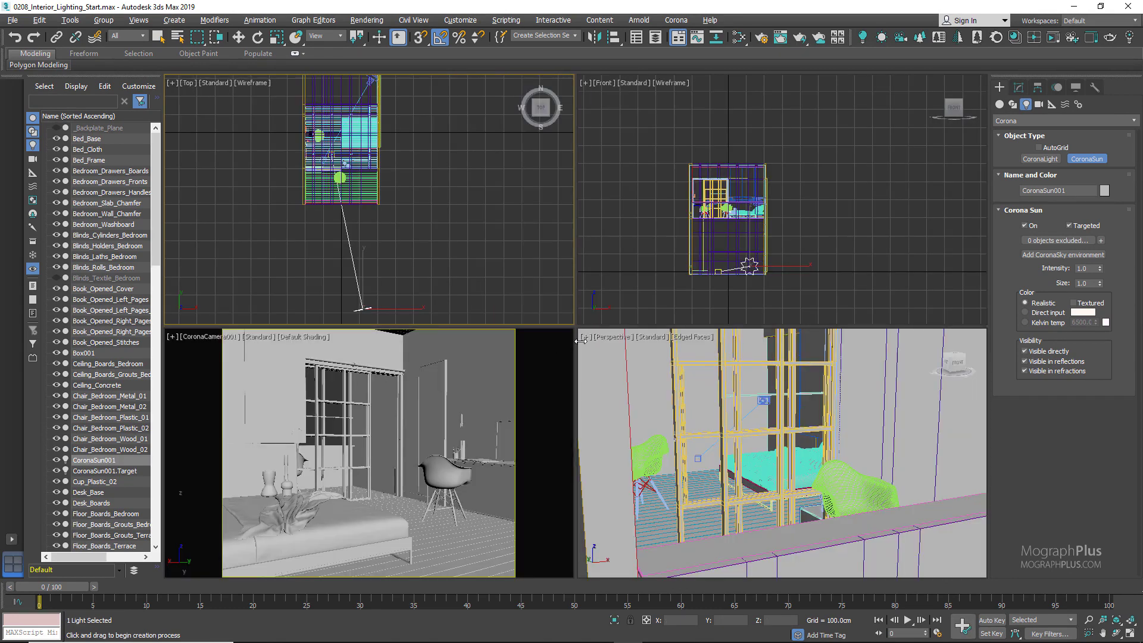
right_click(707, 277)
drag(754, 246, 747, 147)
middle_click(408, 292)
drag(398, 305, 371, 308)
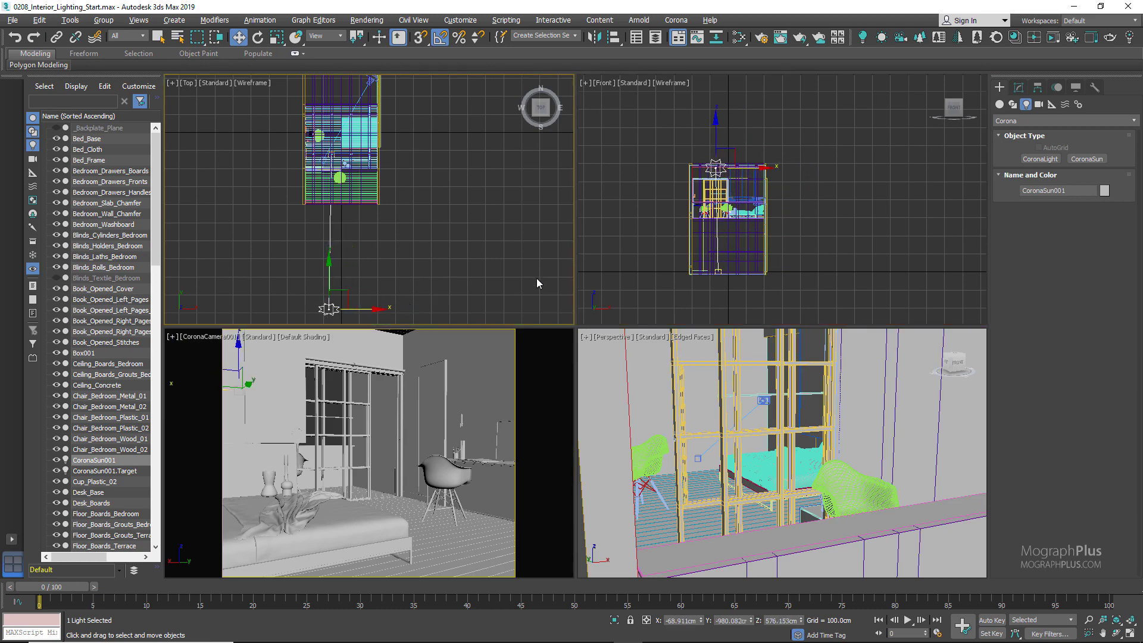
click(756, 167)
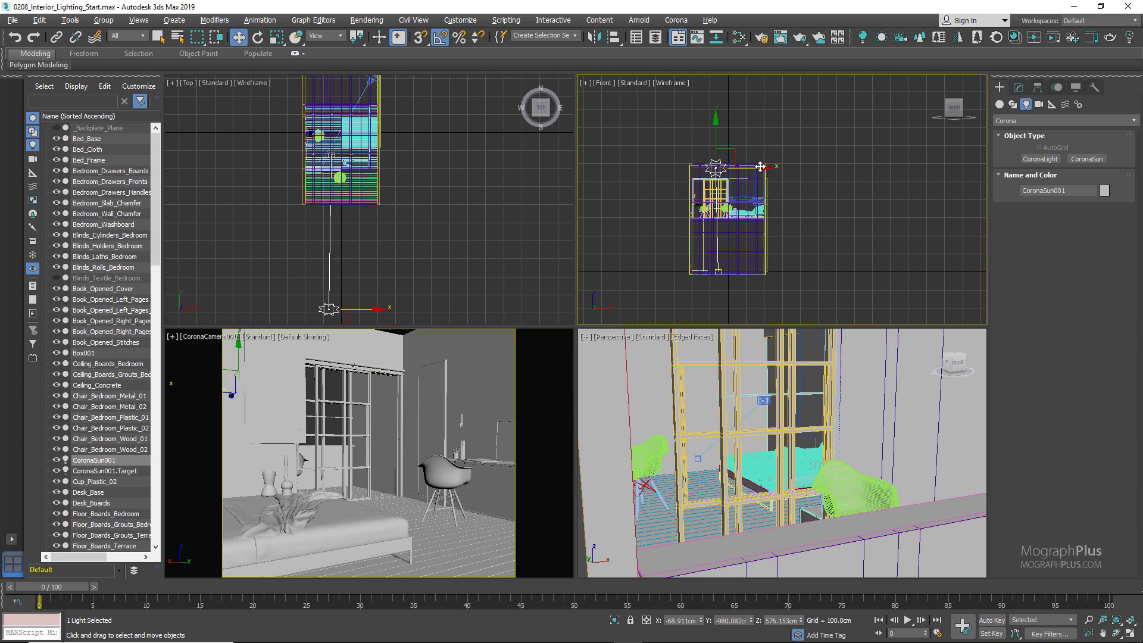
drag(761, 166, 766, 168)
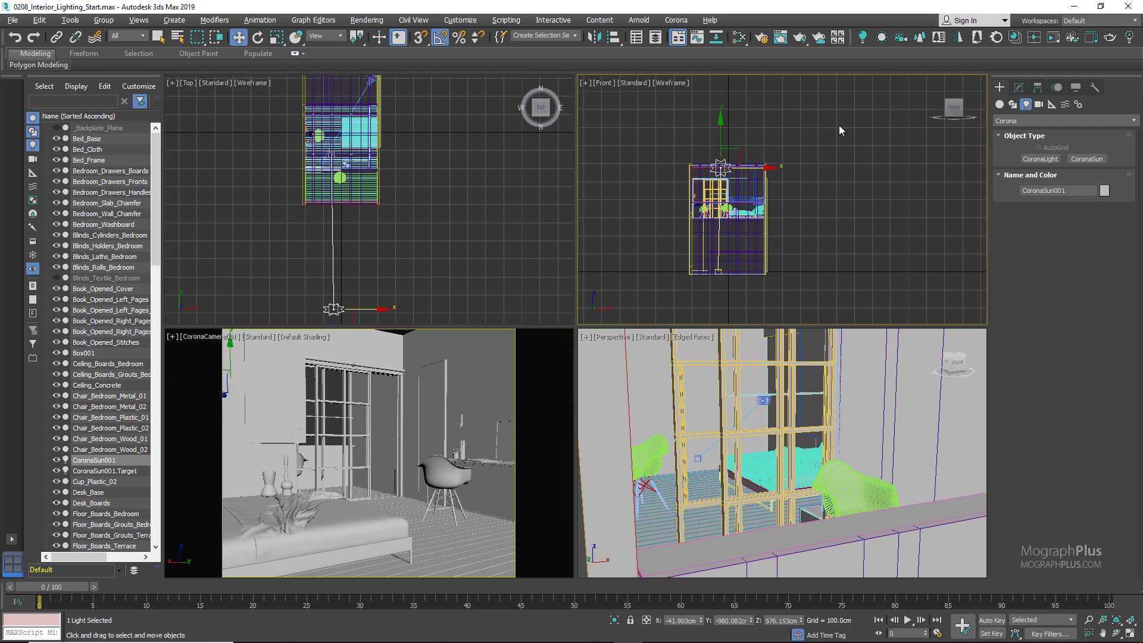
- Add a CoronaSky environment from the sun's parameters and maximize the camera view
click(1019, 88)
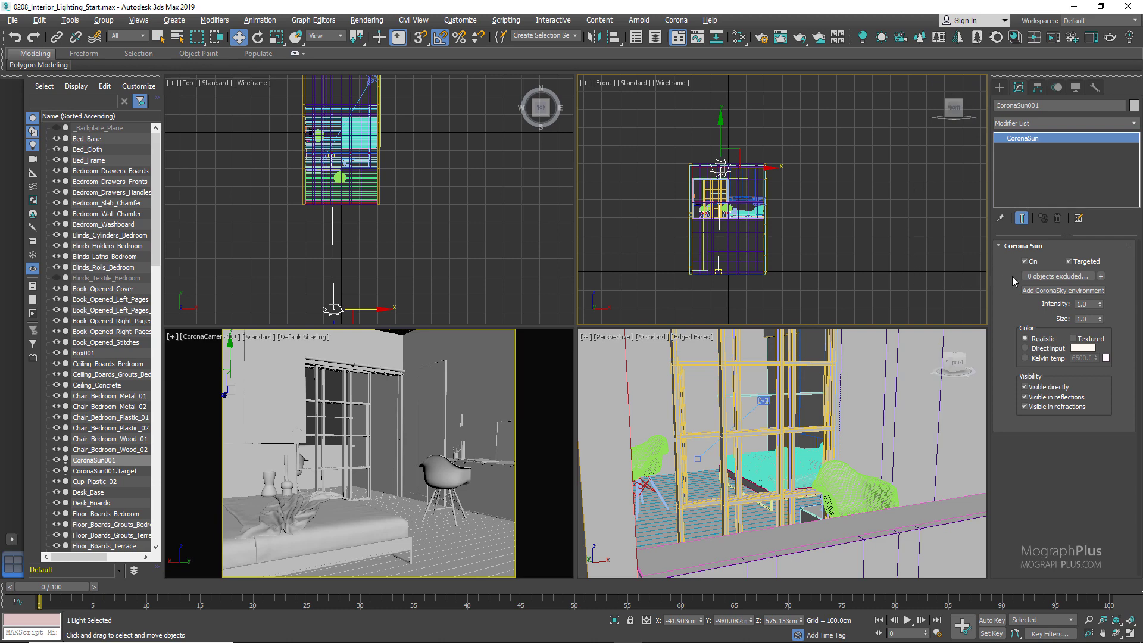
click(1048, 291)
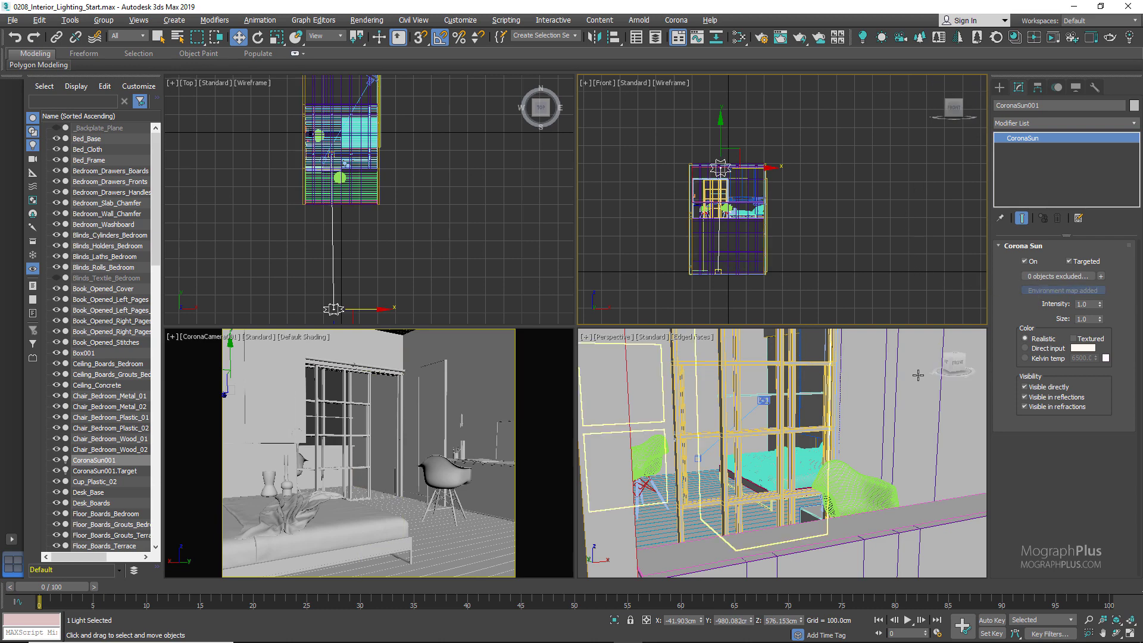
right_click(412, 416)
key(alt+w)
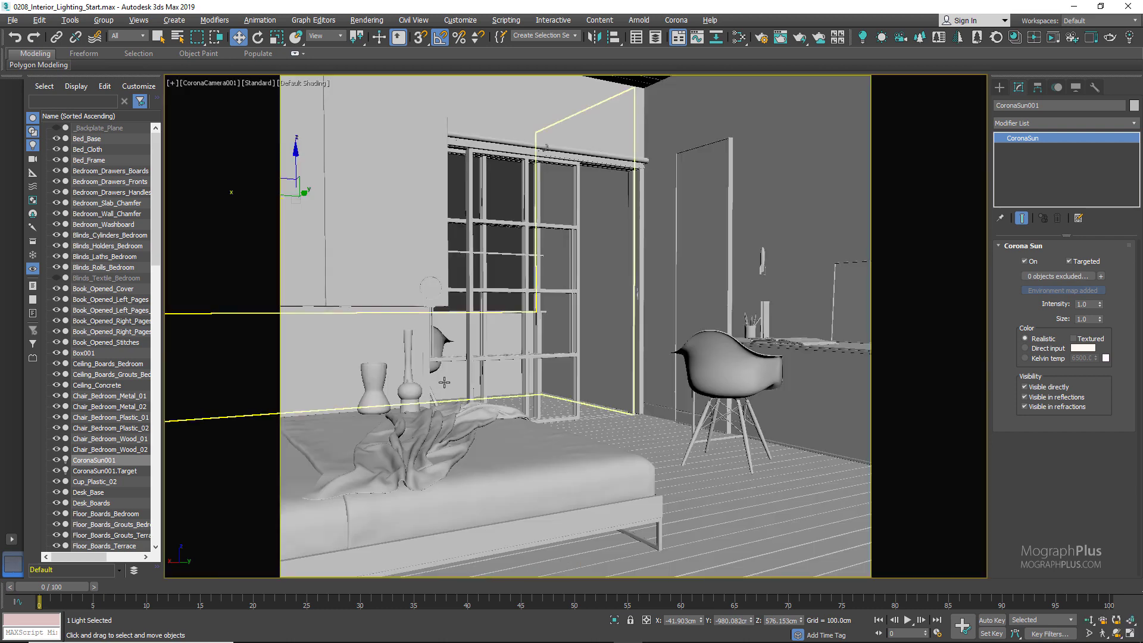
- Start a Corona interactive render and set Highlight compress to 3.0
click(1054, 37)
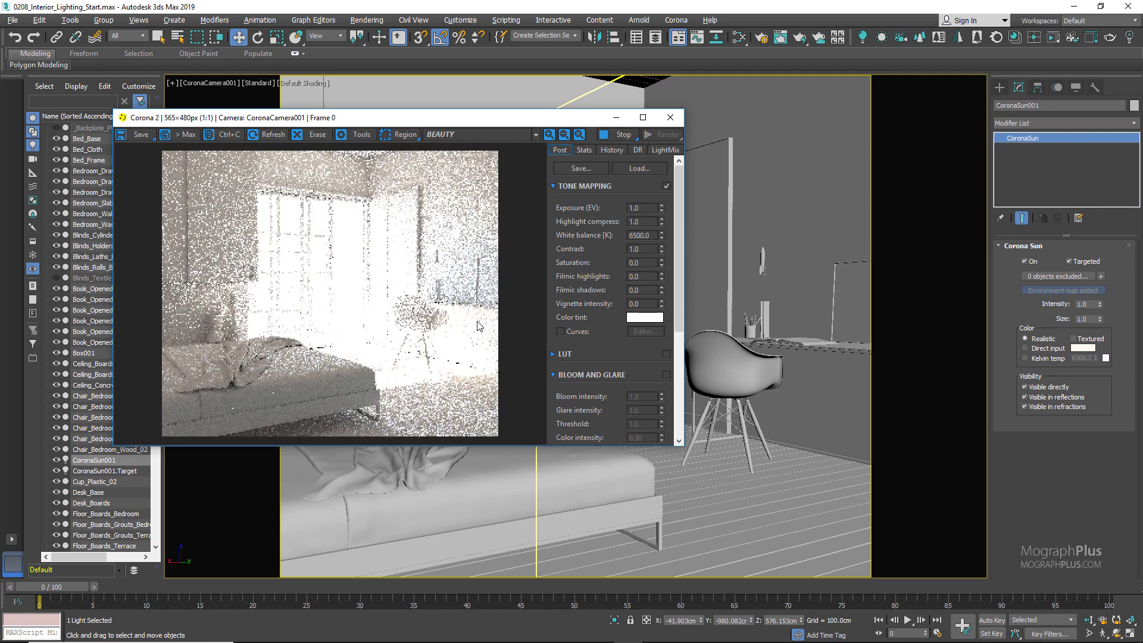
drag(439, 117, 533, 131)
alt+click(33, 145)
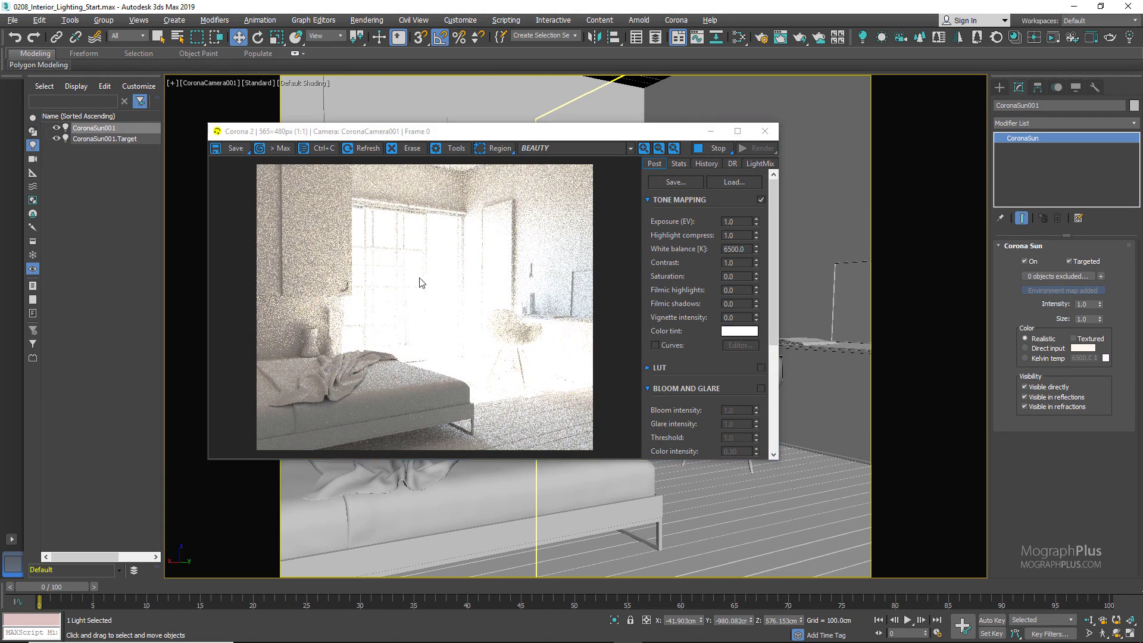
double_click(727, 236)
text(2)
text(3)
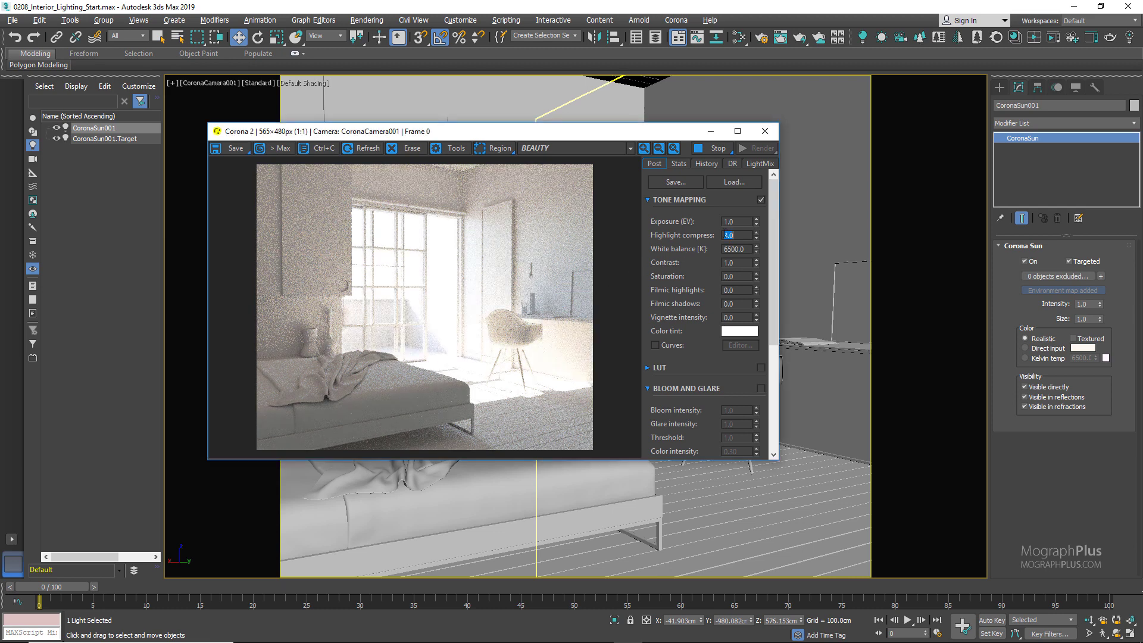
drag(640, 138, 639, 171)
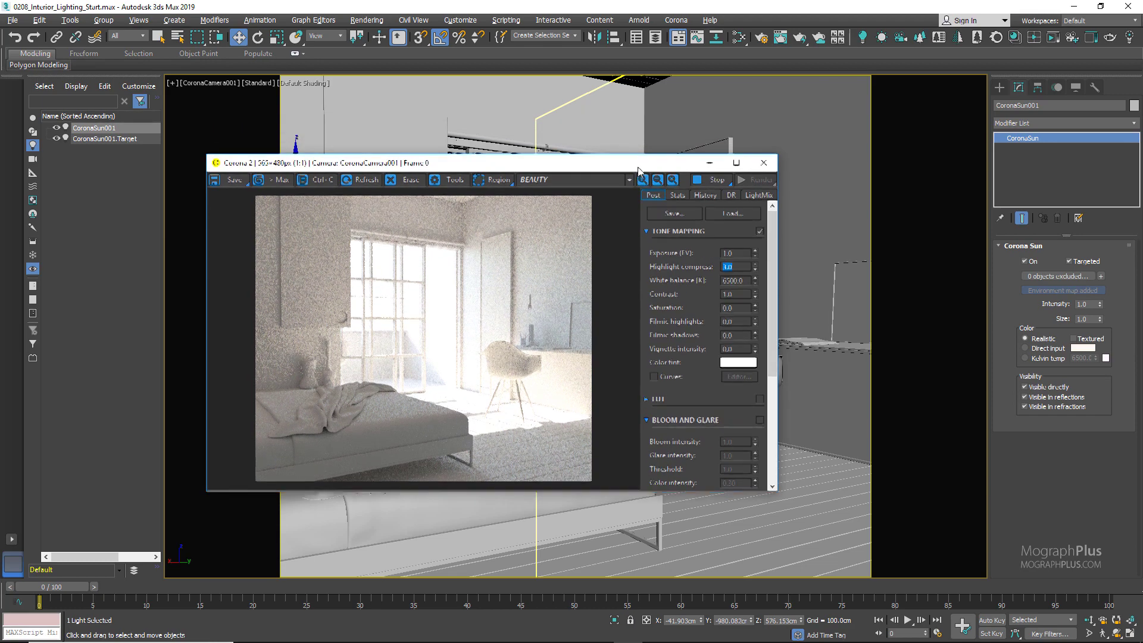
- Move CoronaSun001 slightly lower in Front view and to the right in Top view
key(alt+w)
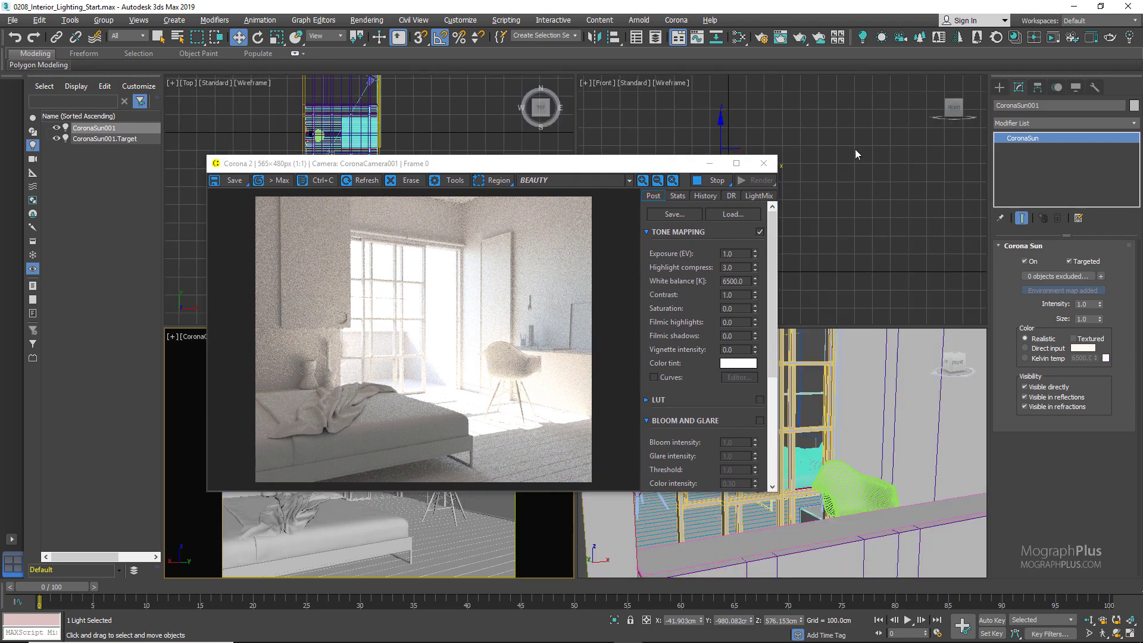
drag(649, 167, 557, 233)
click(778, 160)
drag(719, 134, 718, 141)
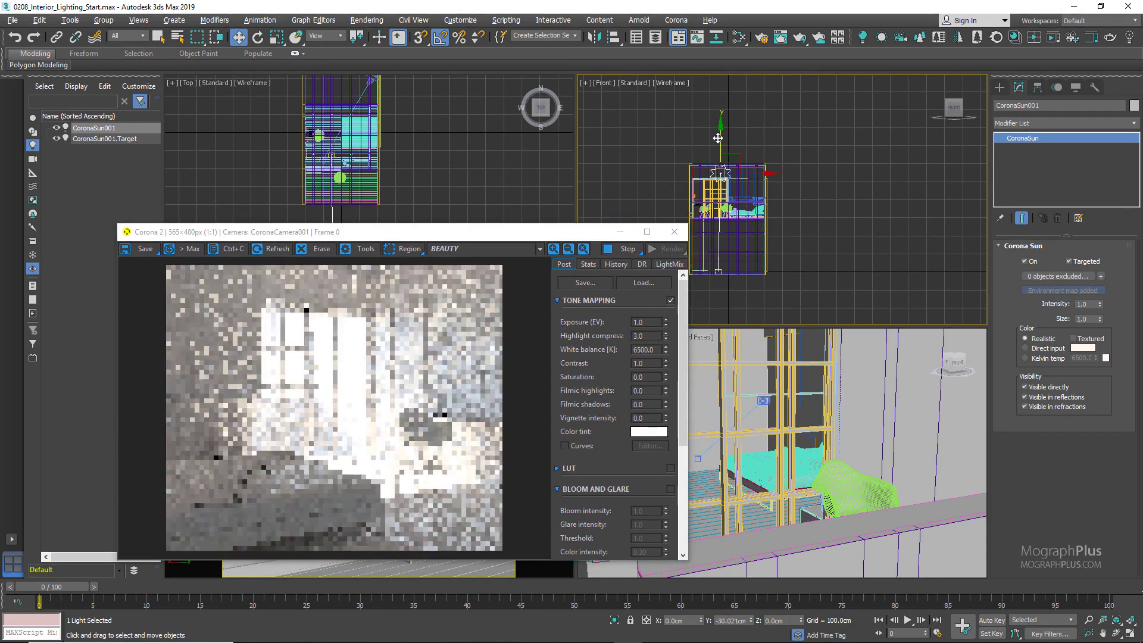
drag(536, 232, 541, 347)
middle_drag(382, 310, 388, 264)
drag(387, 347, 748, 224)
drag(390, 263, 417, 262)
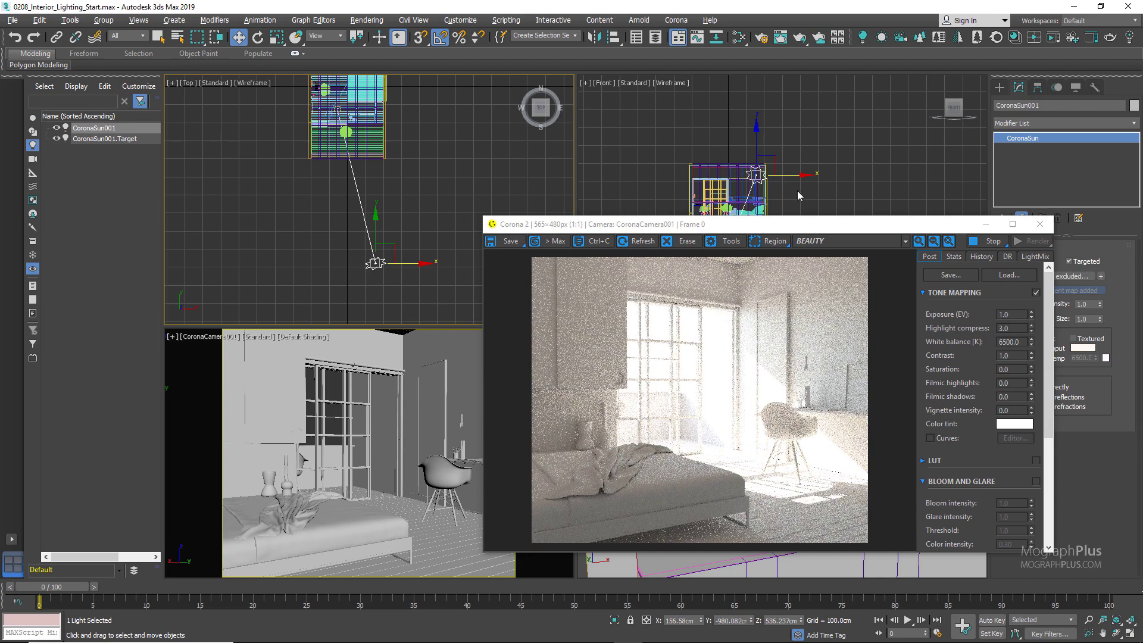
- Set the VFB tone mapping to Exposure 0.5 EV and Highlight compress 9
drag(784, 225, 497, 225)
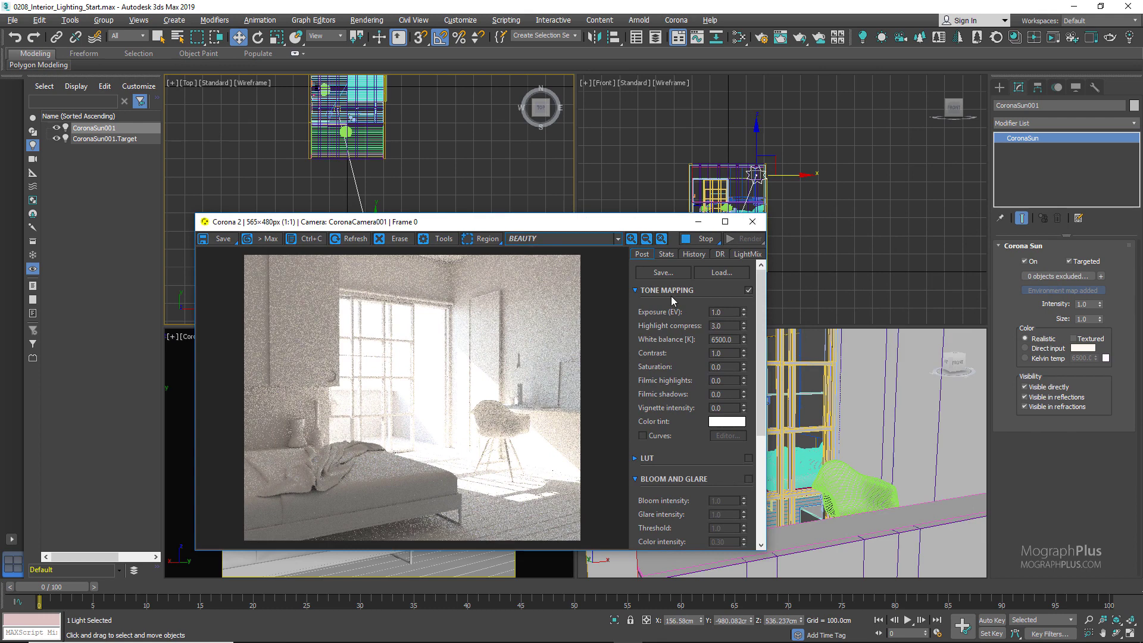
double_click(724, 315)
text(0)
key(Return)
text(0.5)
key(Return)
double_click(726, 327)
text(9)
key(Return)
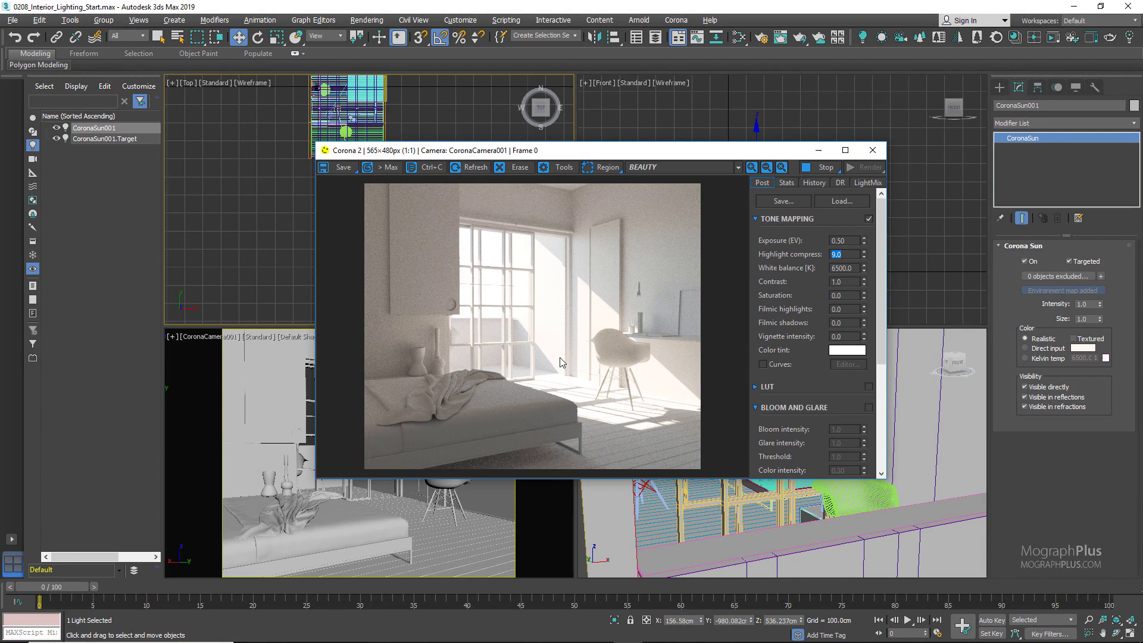
- Raise the sun slightly in Front view and open Render Setup with F10
drag(682, 156, 505, 158)
drag(776, 165, 775, 161)
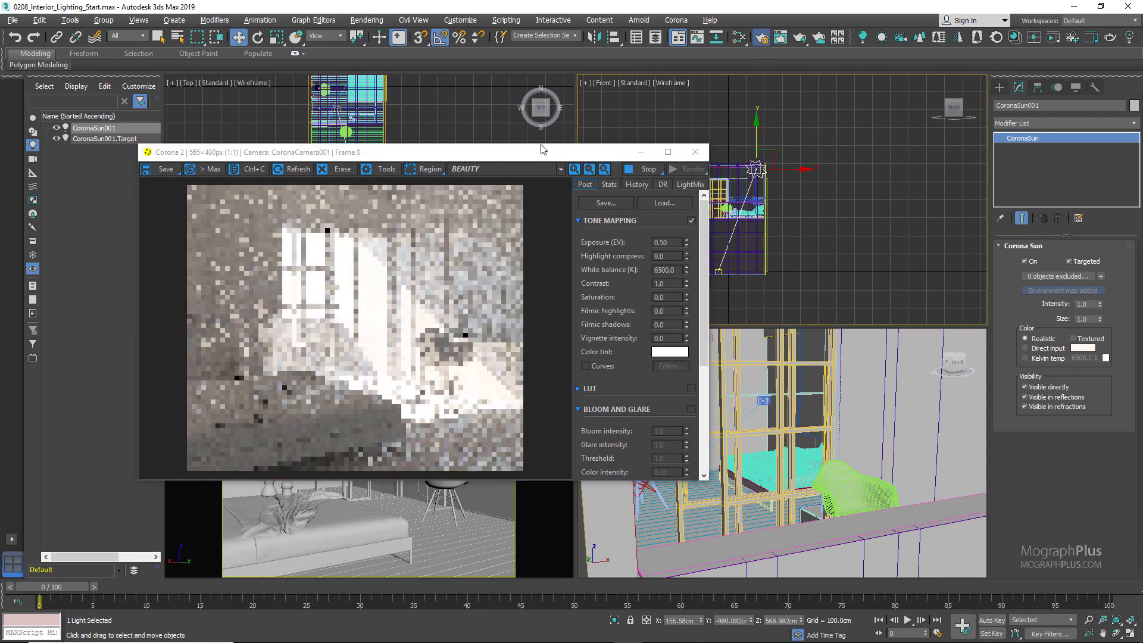
key(F10)
- Check the Performance settings, close Render Setup, and let the interactive render converge
click(235, 303)
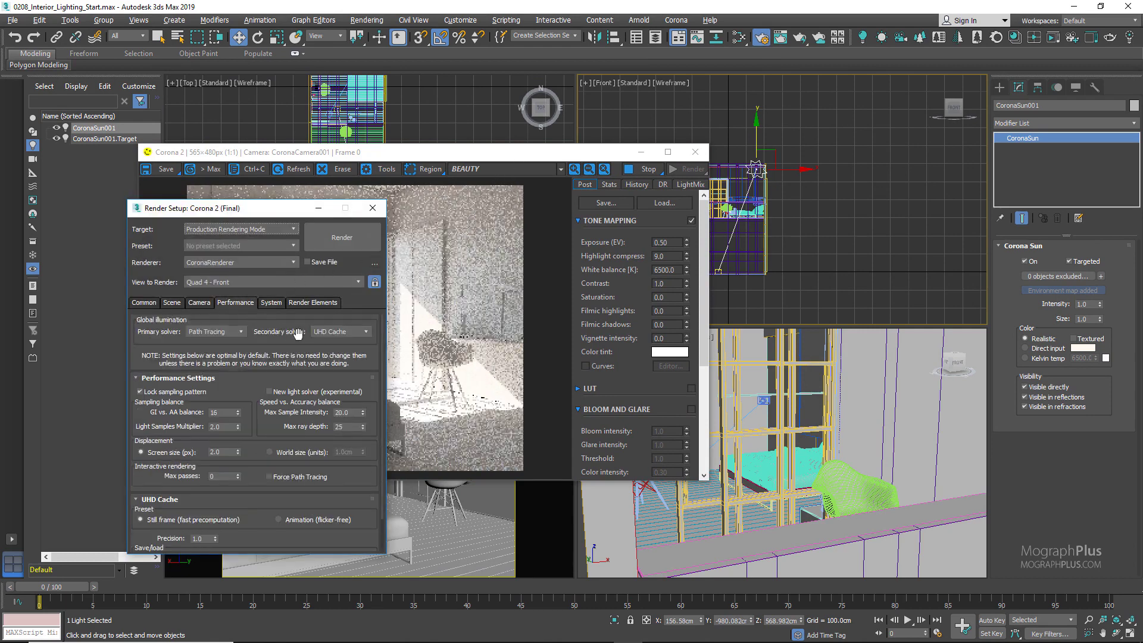
click(373, 208)
drag(495, 152, 666, 148)
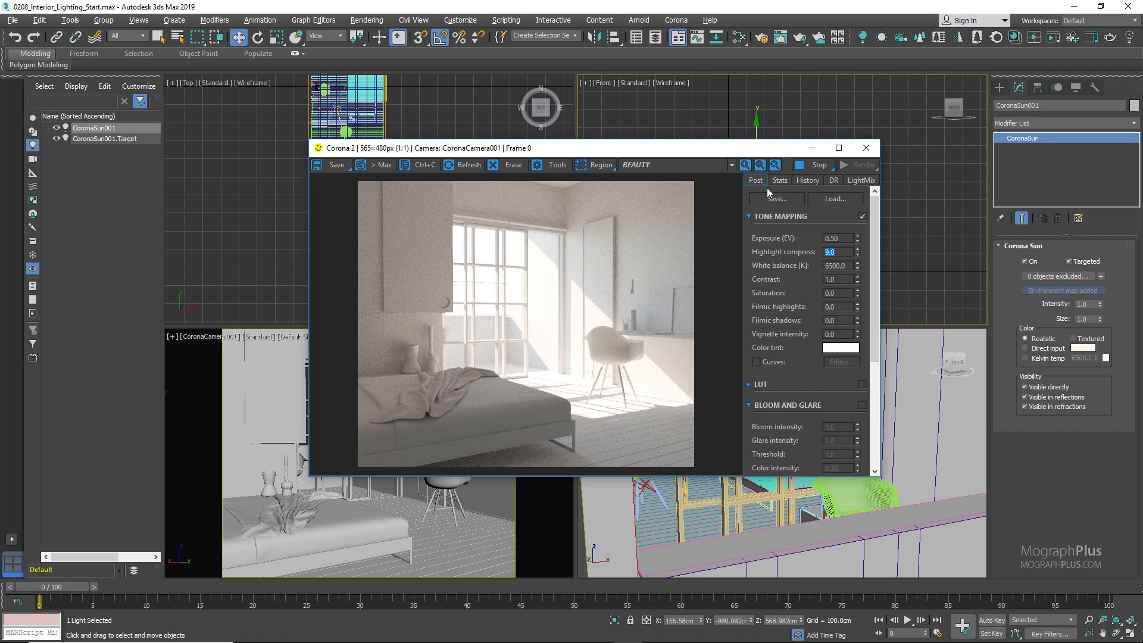
- Stop the render, close the Corona VFB, and deselect the sun
click(817, 164)
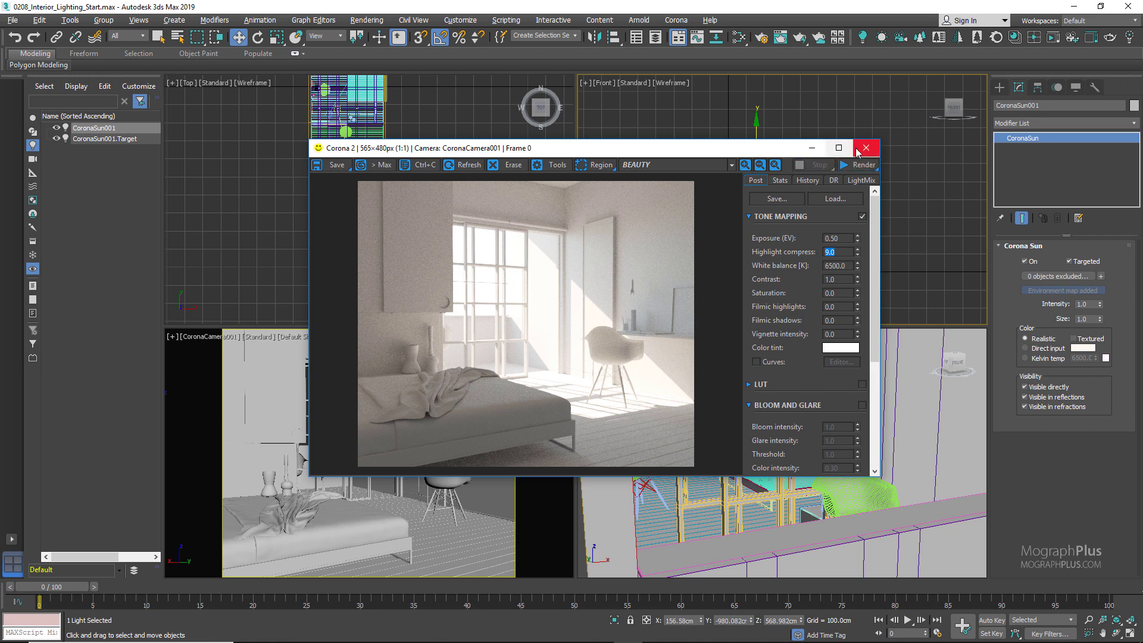
click(866, 148)
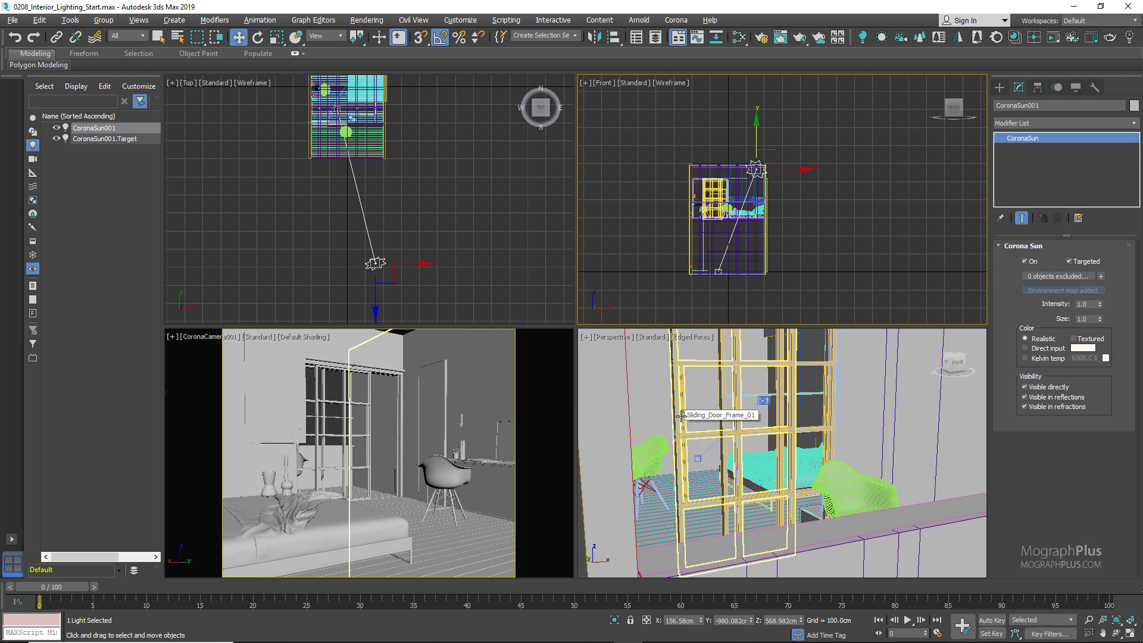
scroll(675, 416, down, 8)
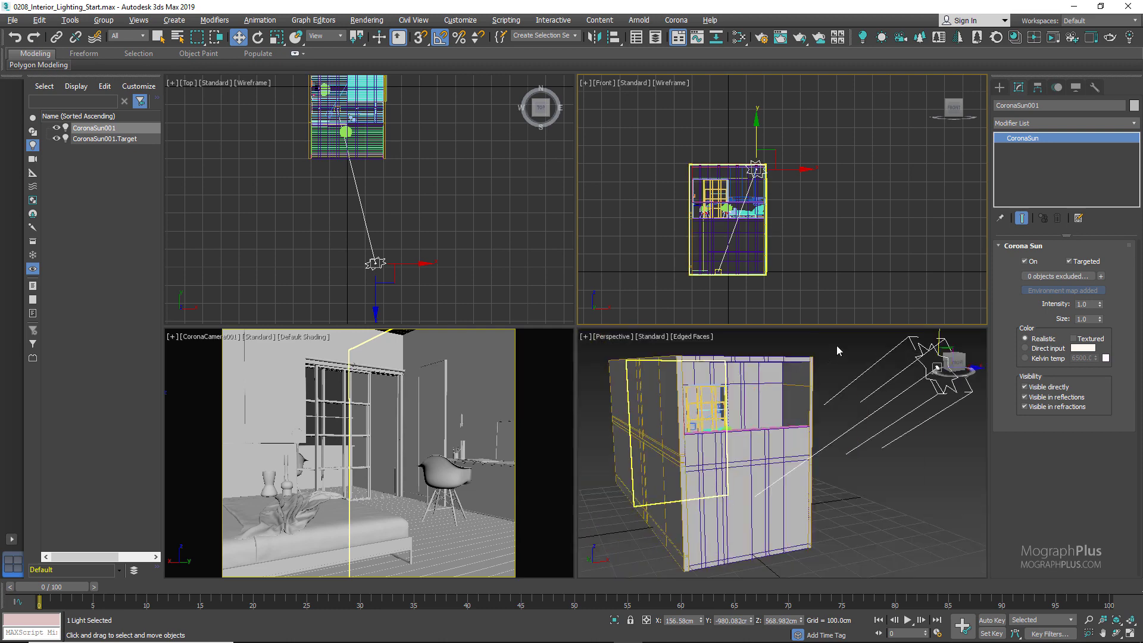
click(837, 350)
- Orbit a maximized Perspective view to face the room's window wall from outside
alt+middle_drag(835, 345, 794, 355)
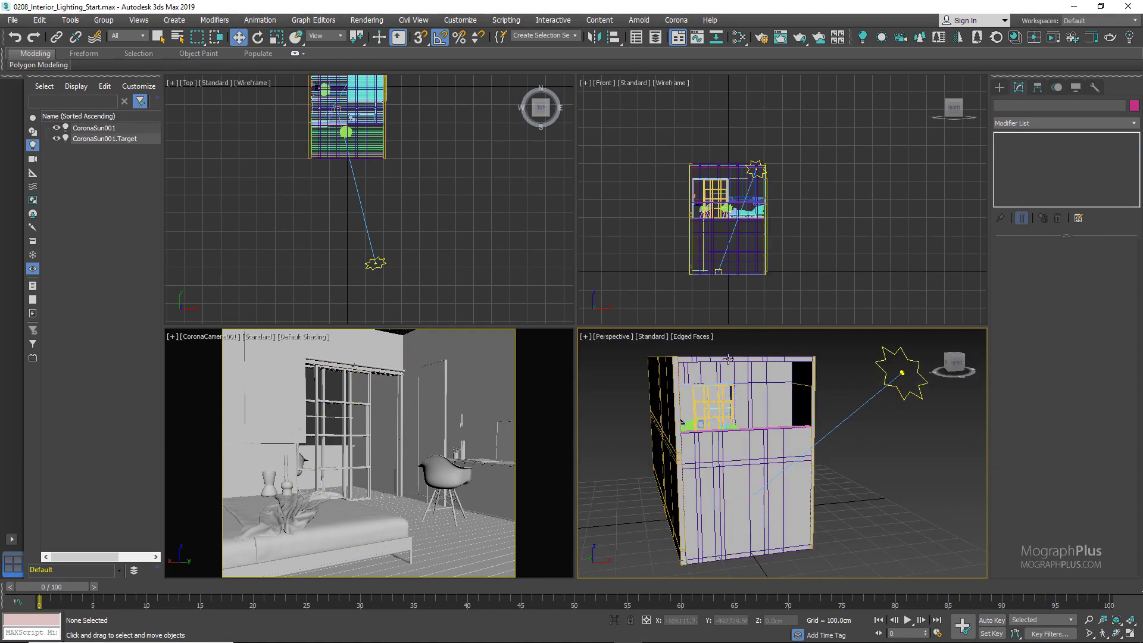
alt+middle_drag(681, 421, 660, 380)
key(alt+w)
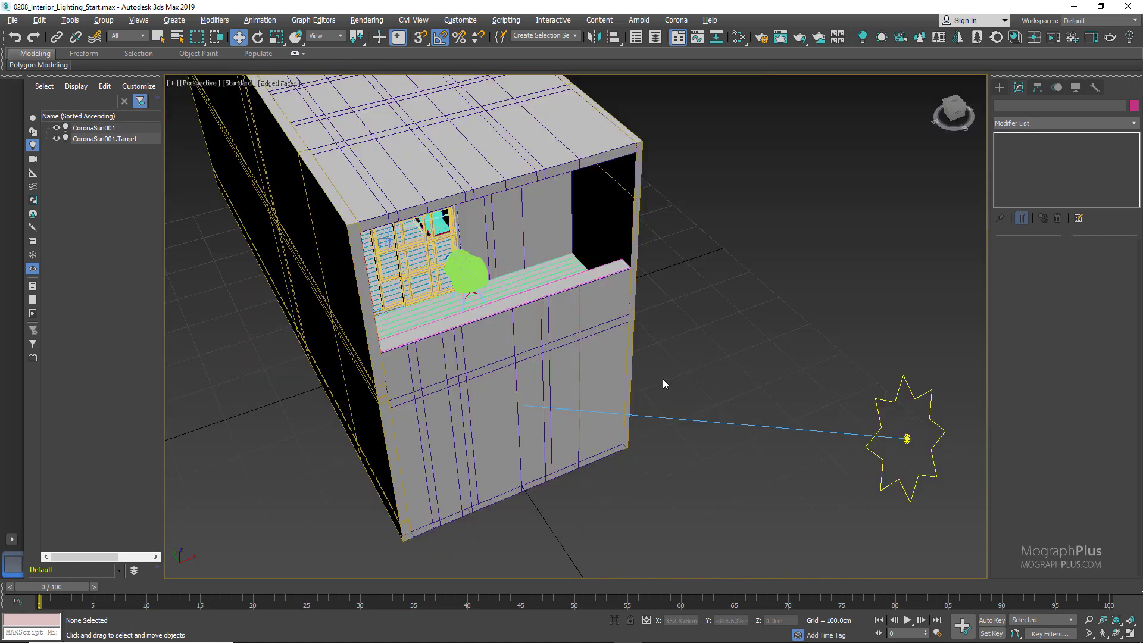
scroll(657, 375, up, 8)
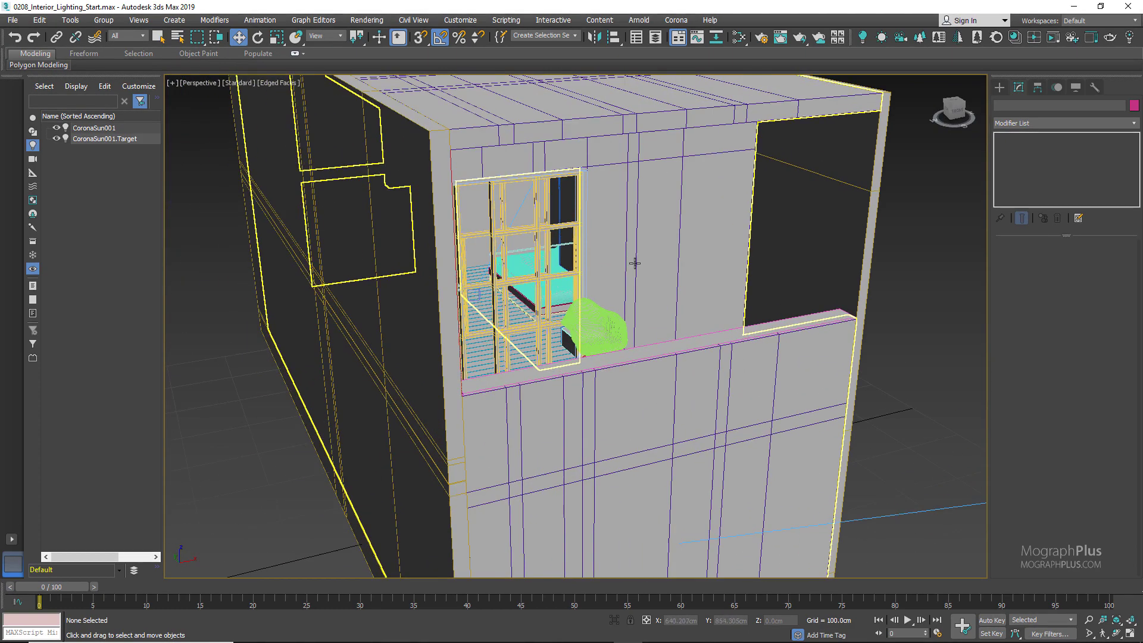
alt+middle_drag(628, 260, 703, 273)
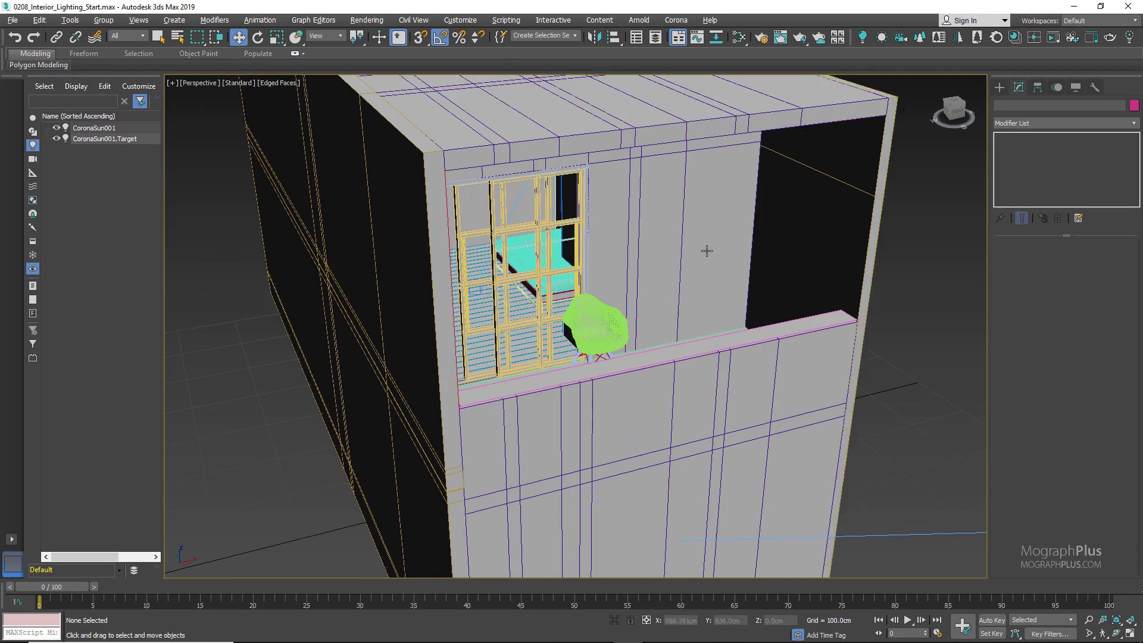
alt+middle_drag(701, 249, 682, 259)
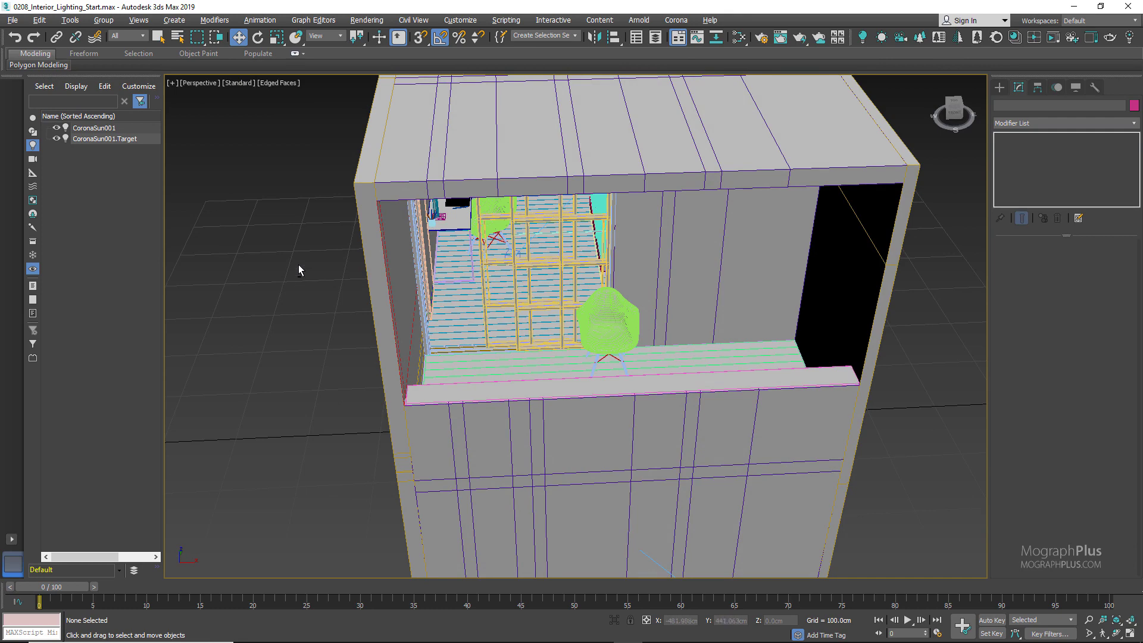
- Draw a 3D-snapped 400 × 200 cm plane covering the window wall opening
alt+middle_drag(291, 292, 307, 247)
click(1000, 87)
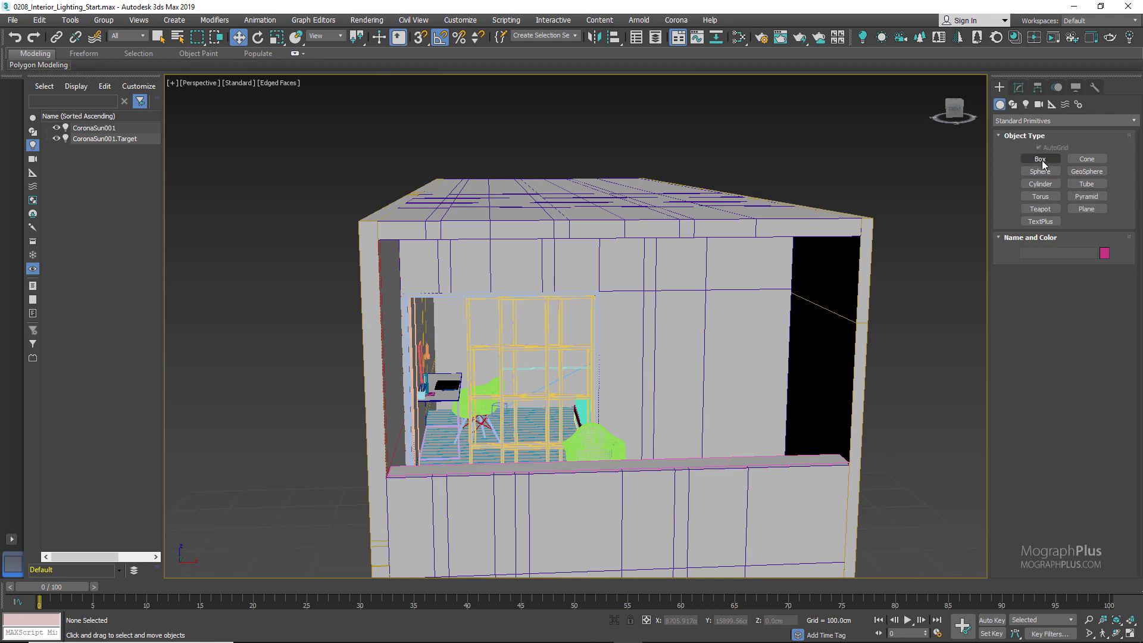
click(1087, 209)
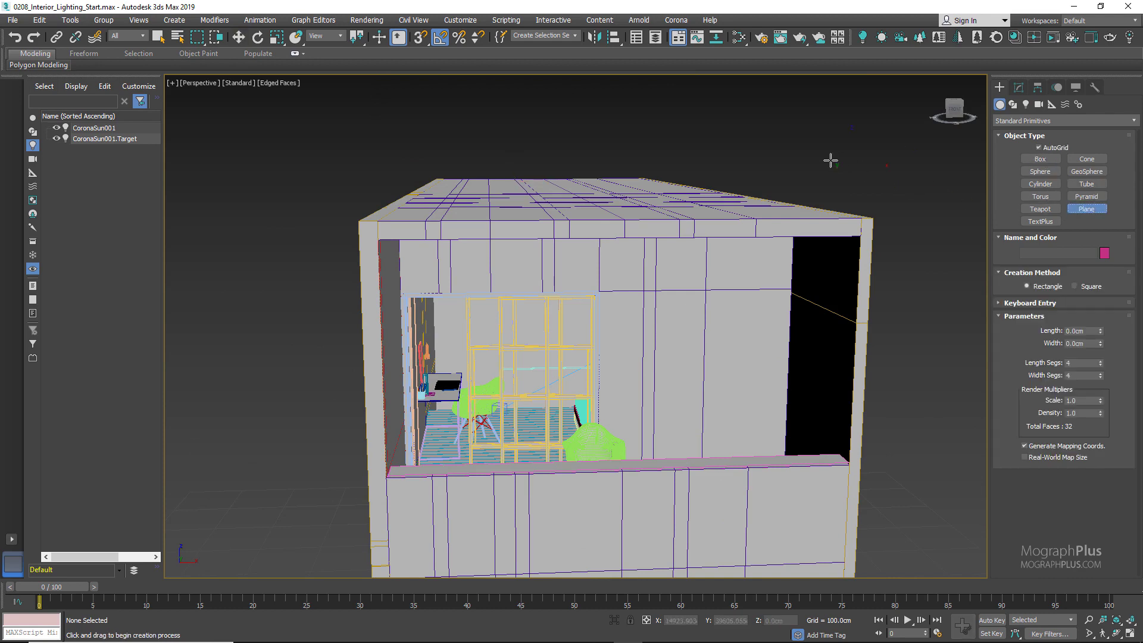
click(421, 38)
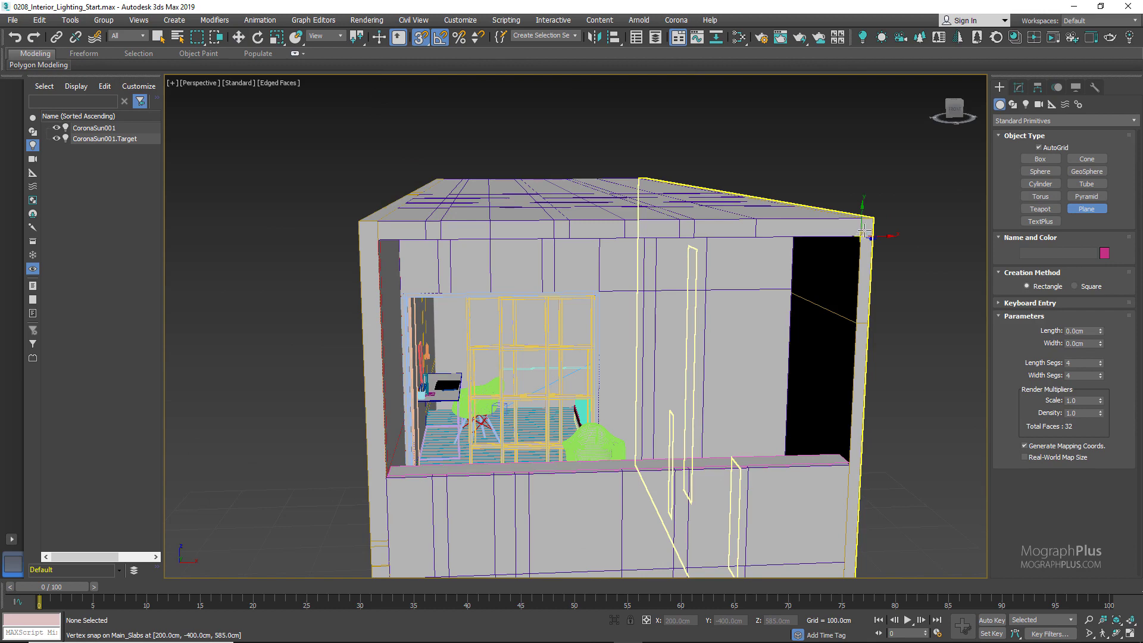
mouse_move(862, 236)
mouse_down()
mouse_move(842, 249)
mouse_move(765, 409)
mouse_up()
drag(677, 374, 388, 475)
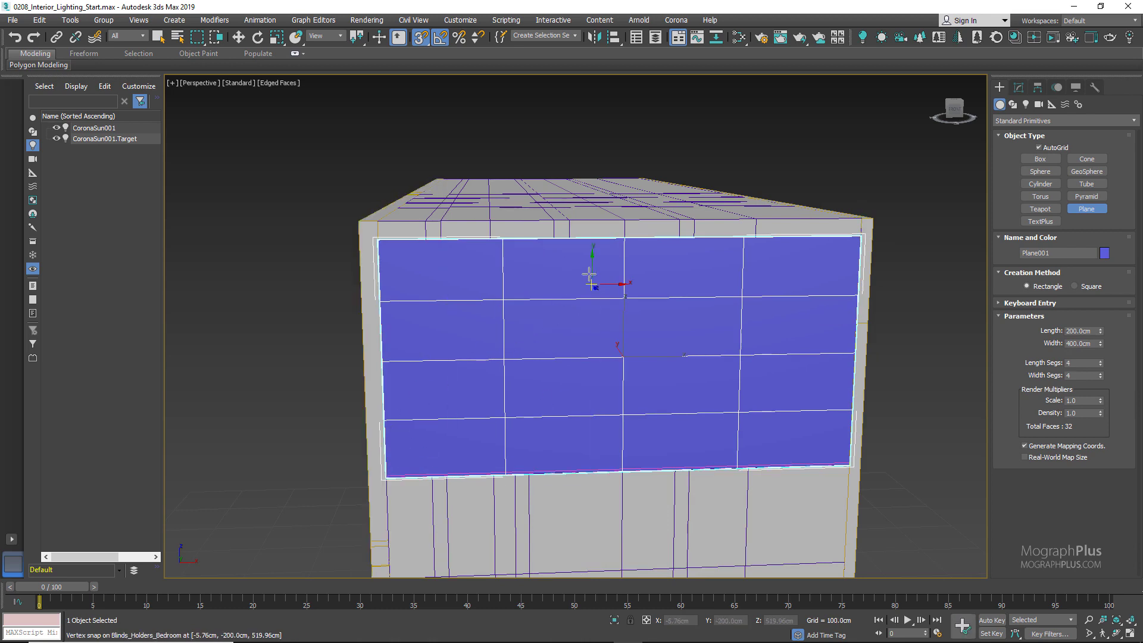
key(w)
- Rename Plane001 to _Portal
click(1019, 87)
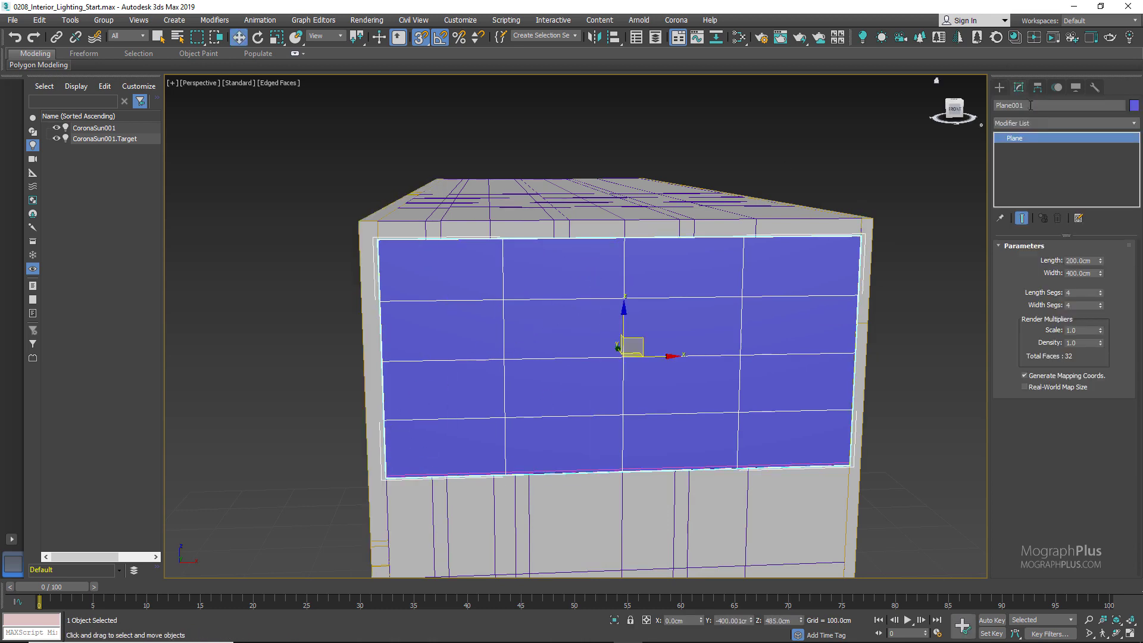
click(1033, 106)
key(BackSpace)
text(_Portal)
key(Return)
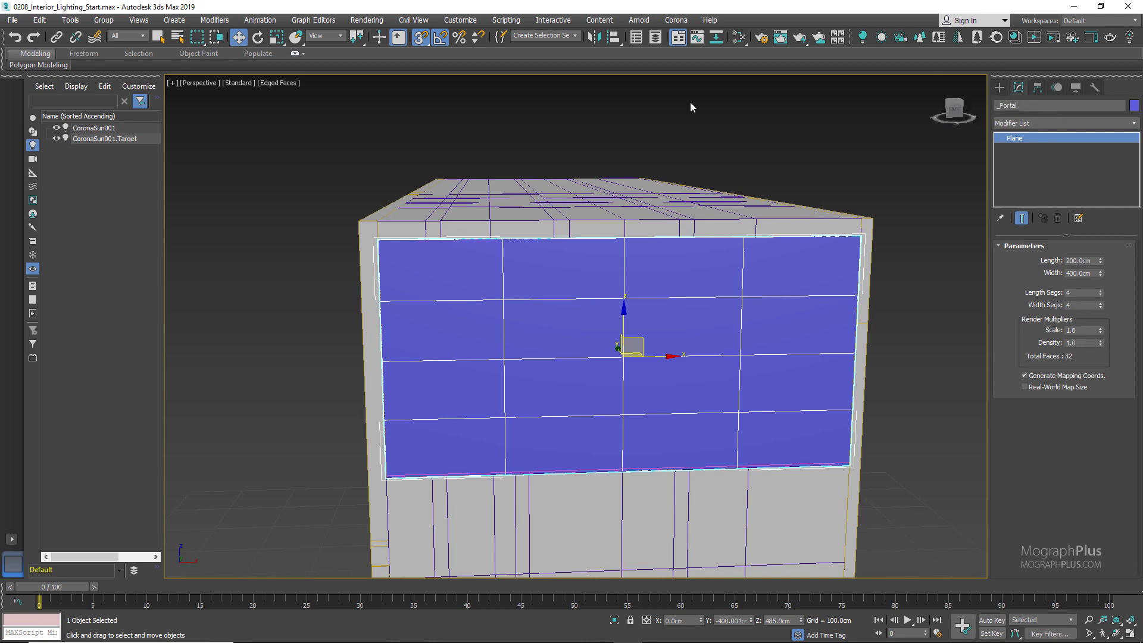
click(33, 118)
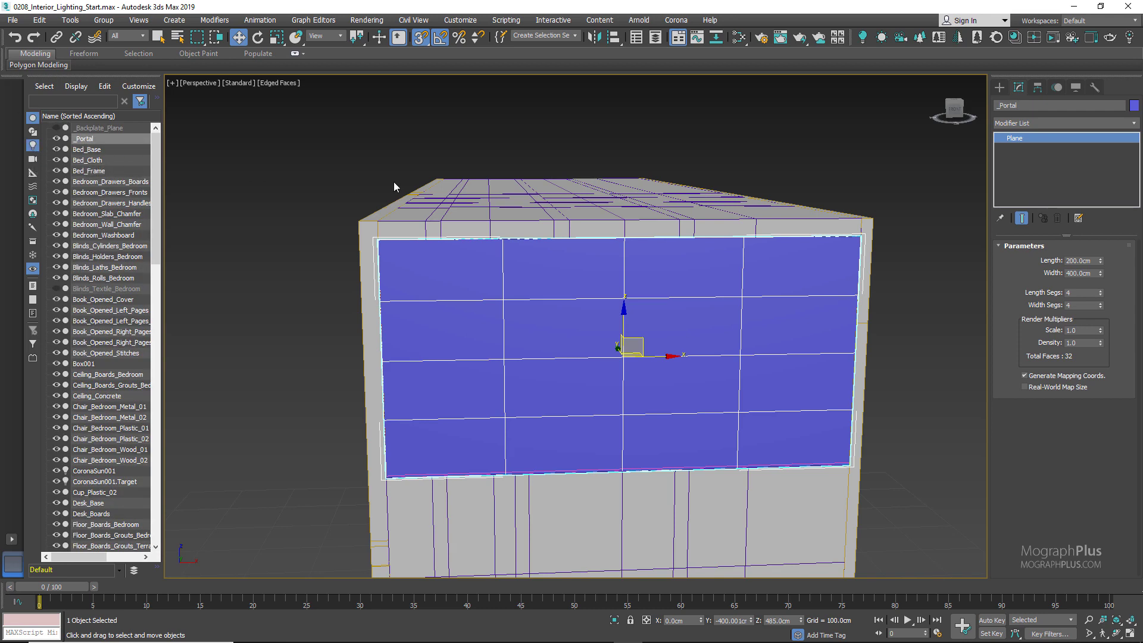
- Create a CoronaPortalMtl (Material #6) and assign it to the _Portal plane
key(m)
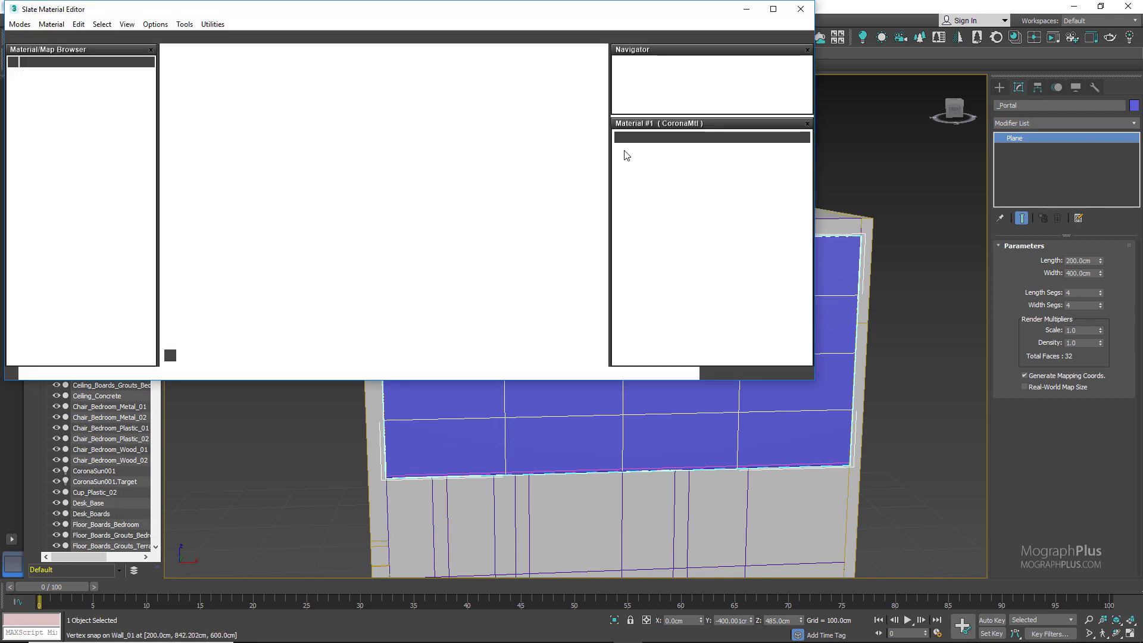
middle_drag(472, 173, 316, 182)
right_click(385, 117)
mouse_move(422, 127)
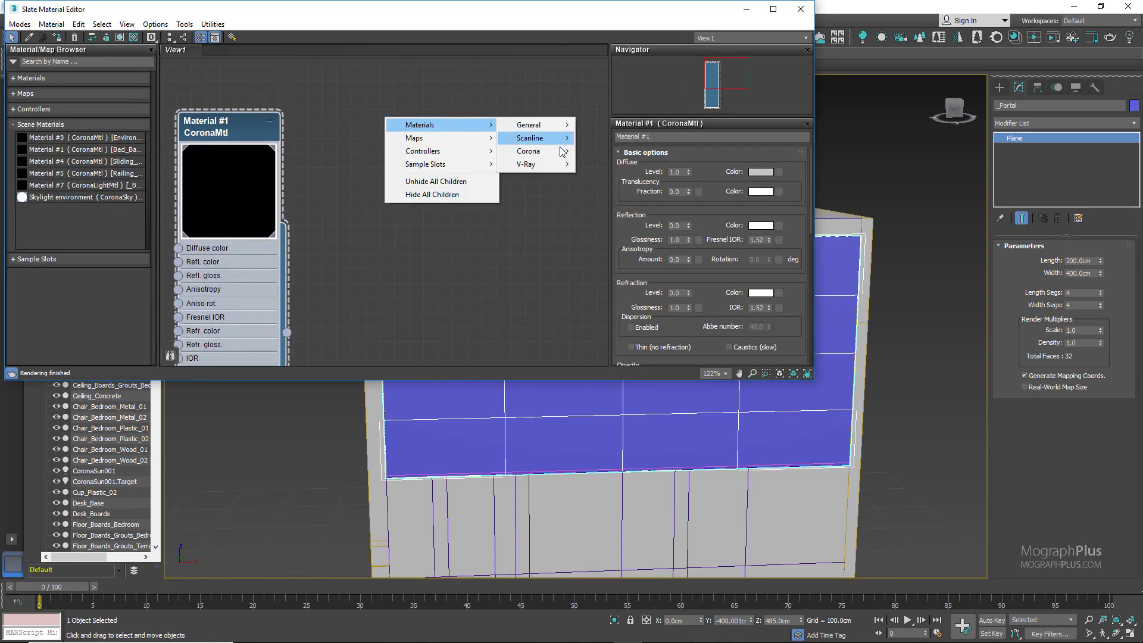
mouse_move(529, 151)
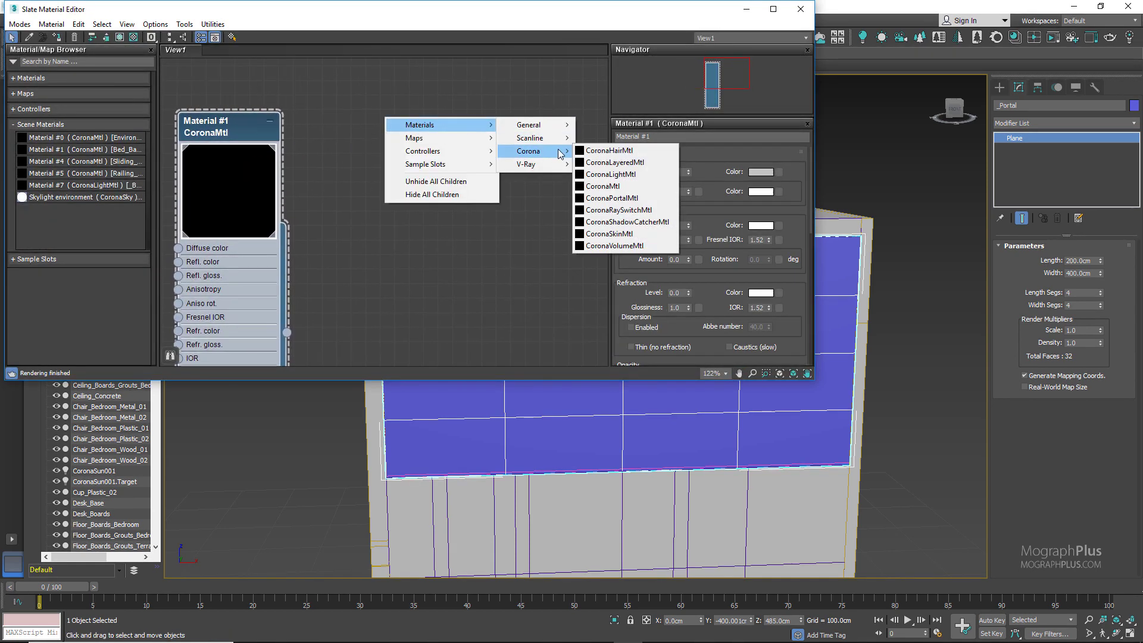
click(650, 199)
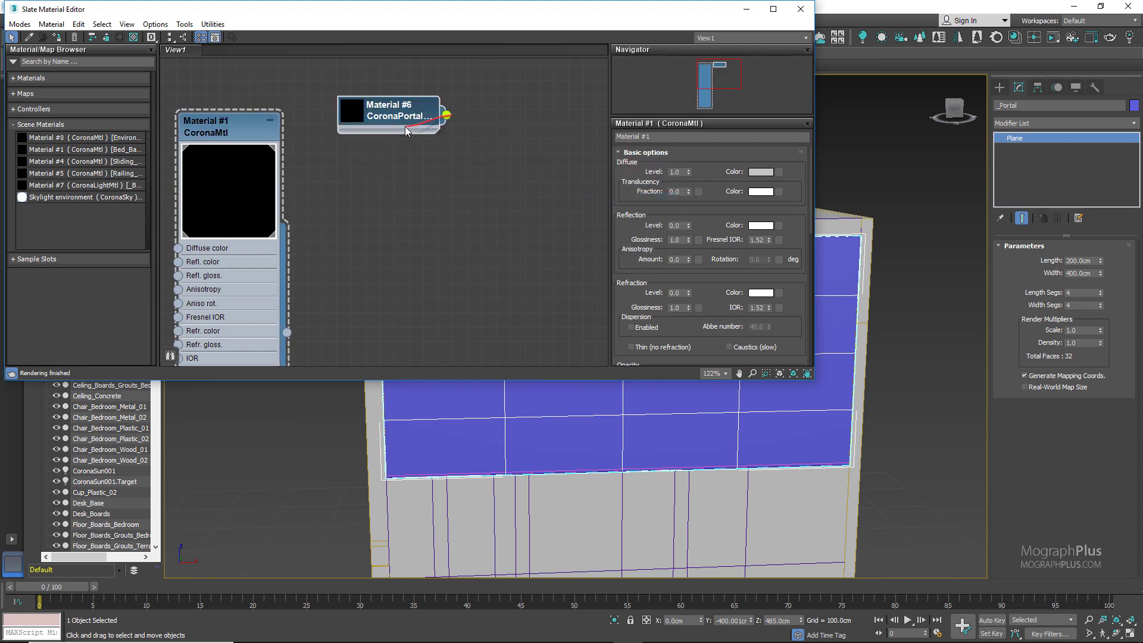
drag(446, 115, 419, 107)
click(411, 112)
right_click(411, 112)
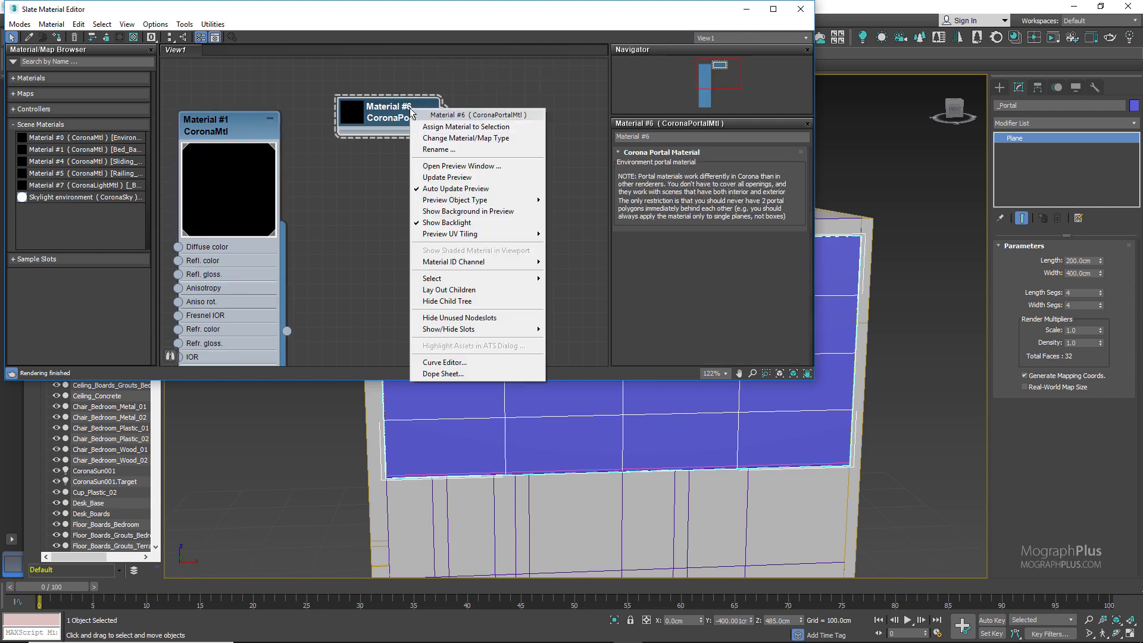
click(453, 127)
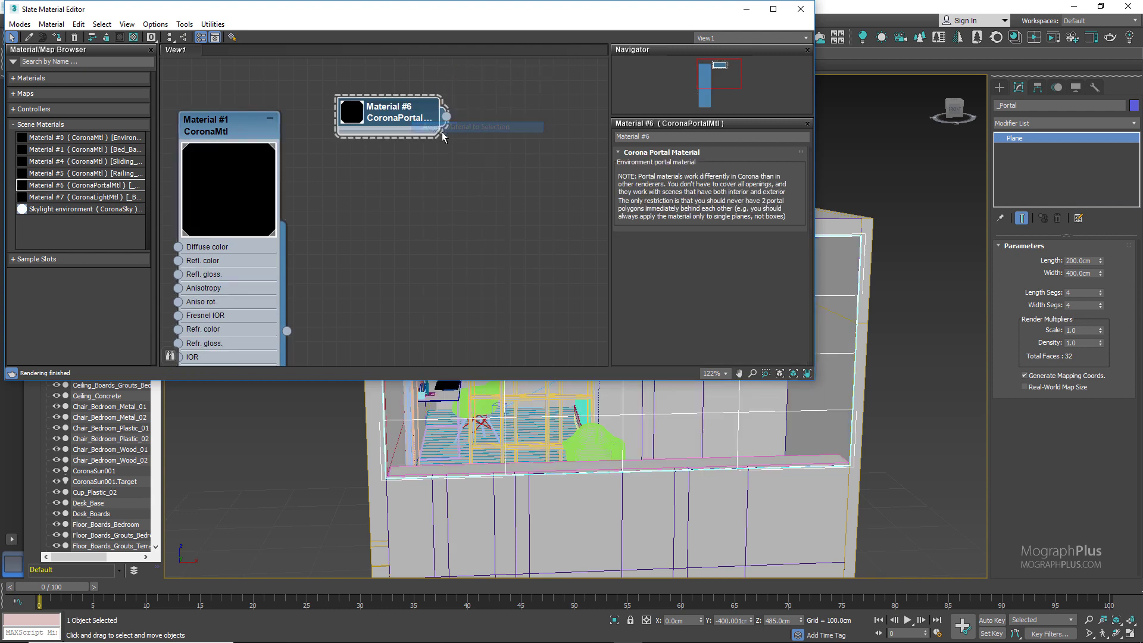
click(800, 8)
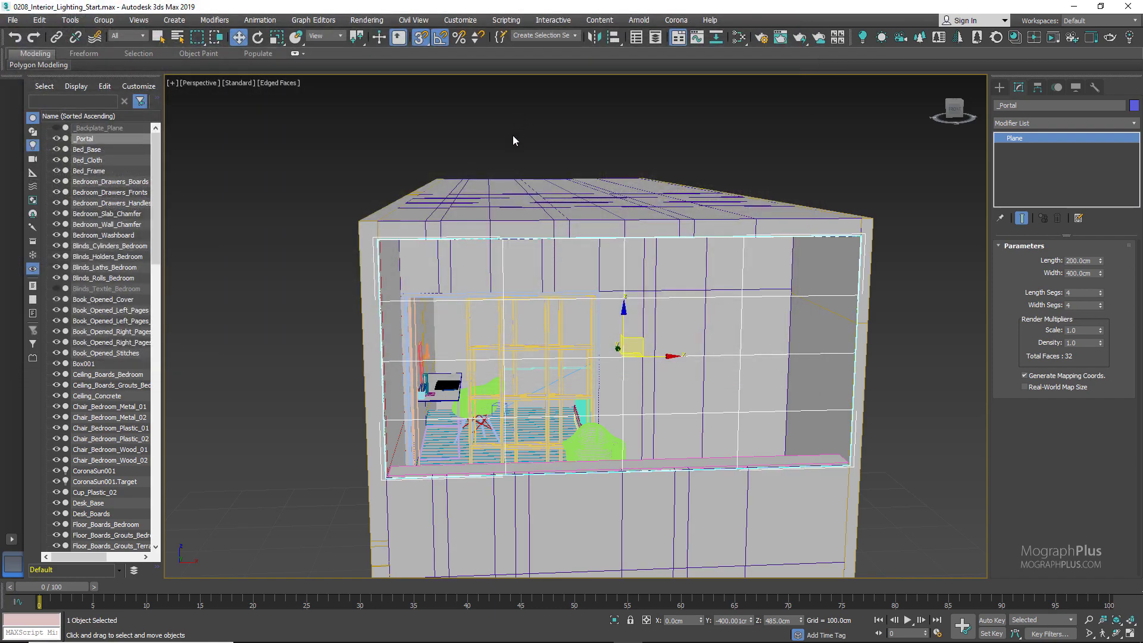
- Restore four viewports and uncheck Renderable in the _Portal plane's Object Properties
scroll(420, 149, up, 3)
alt+middle_drag(420, 149, 439, 167)
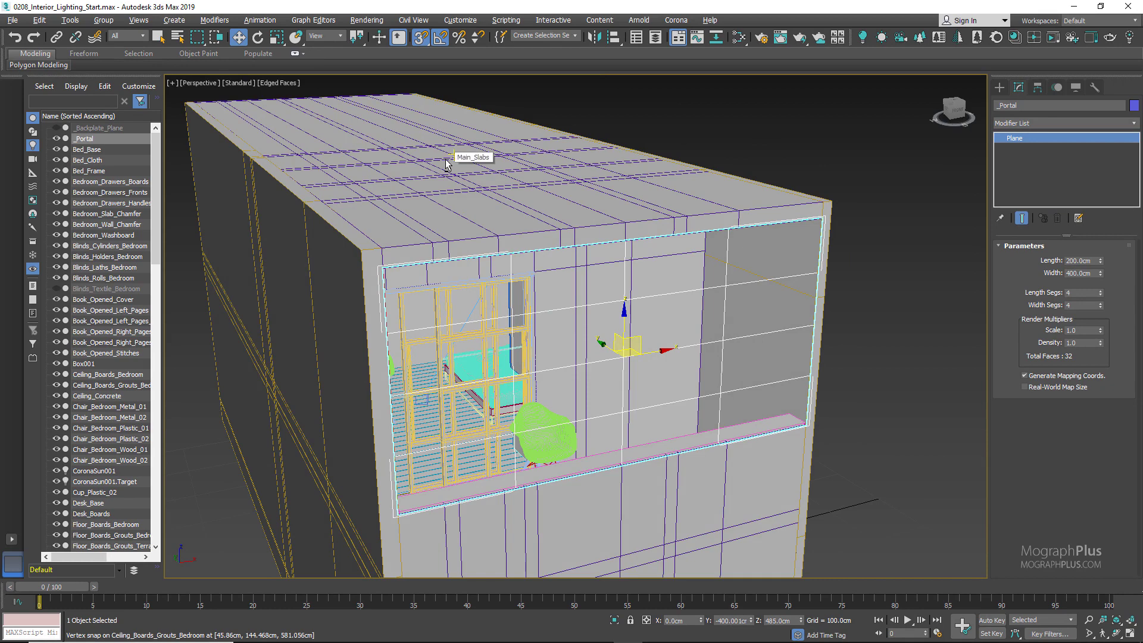
key(alt+w)
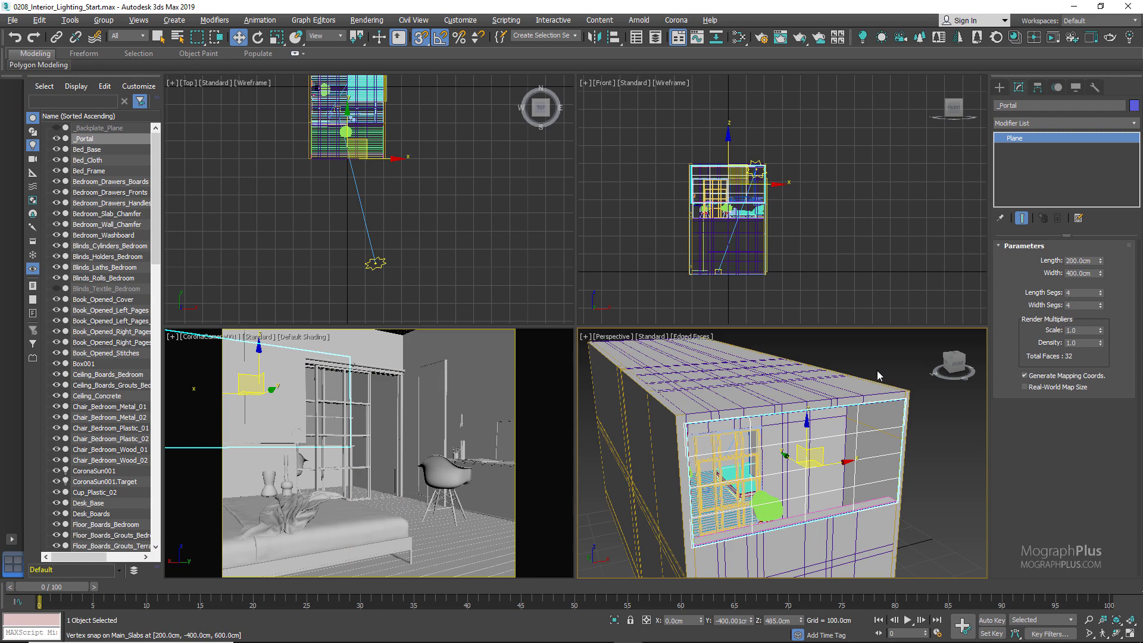
right_click(869, 417)
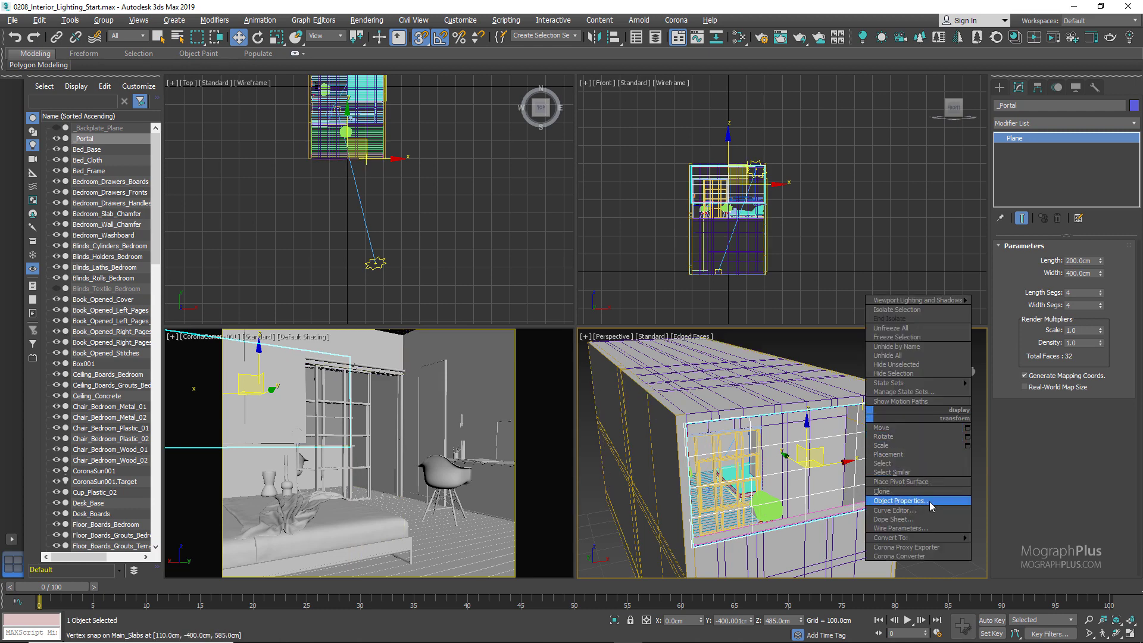
click(929, 501)
click(599, 306)
click(610, 494)
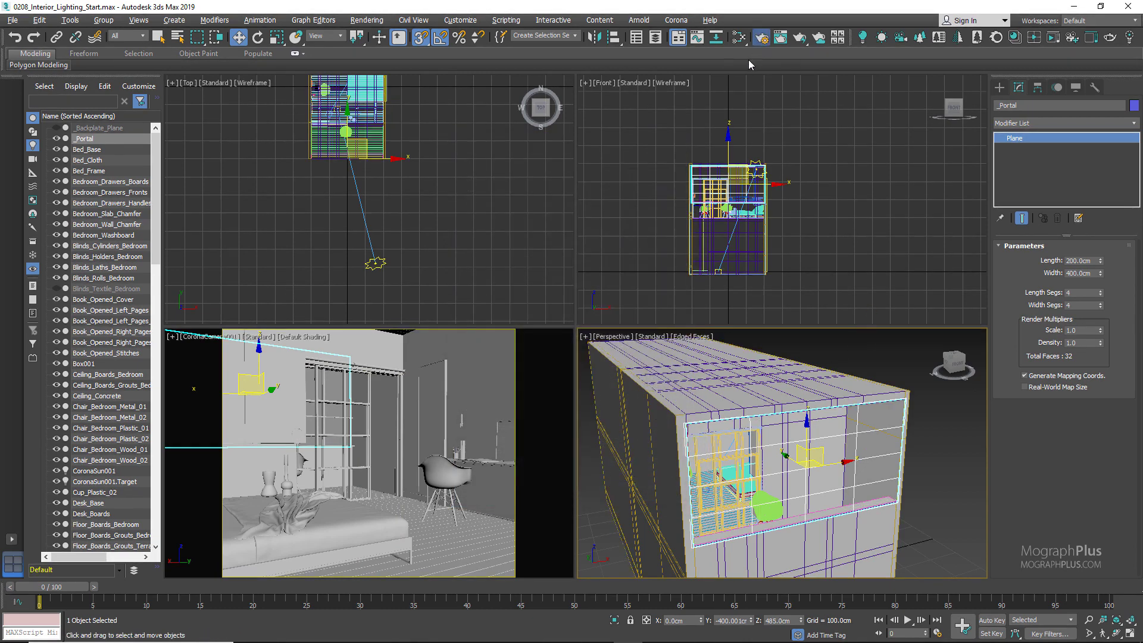
- In Render Setup's Scene tab, set a 30-second time limit and Denoise Mode None
key(F10)
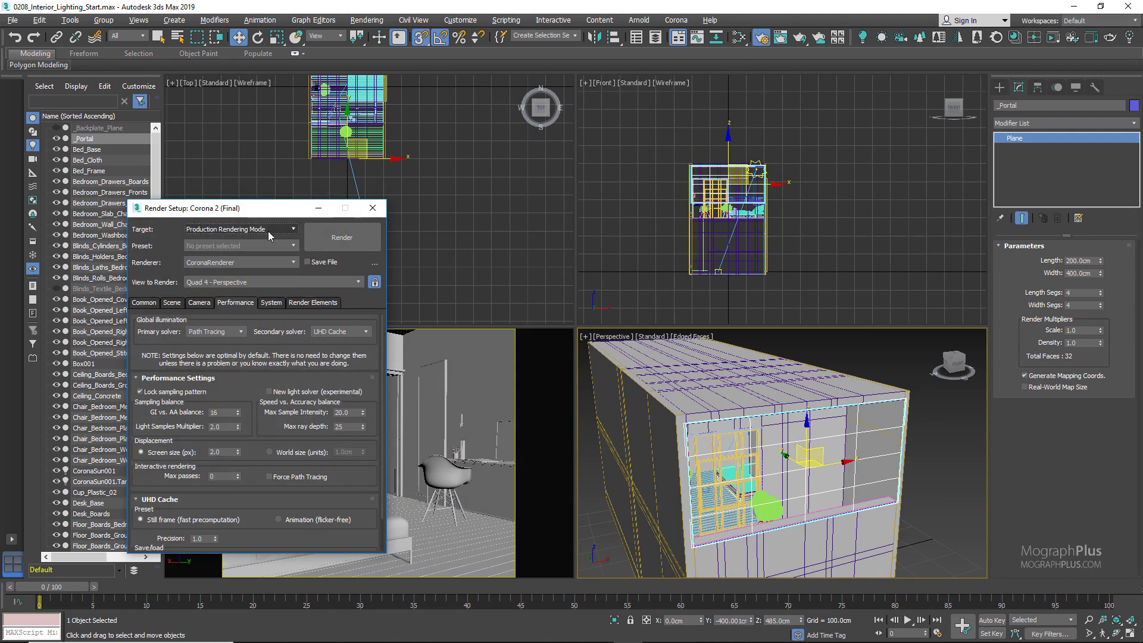
drag(256, 210, 425, 153)
click(340, 246)
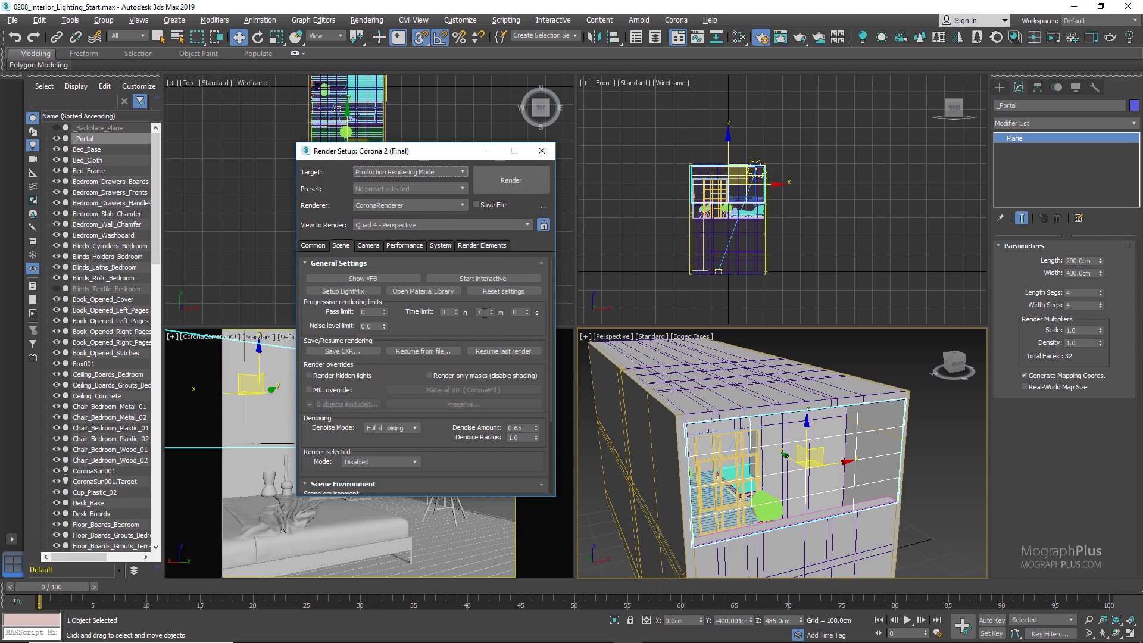
double_click(516, 313)
text(3)
key(Return)
click(384, 428)
click(387, 438)
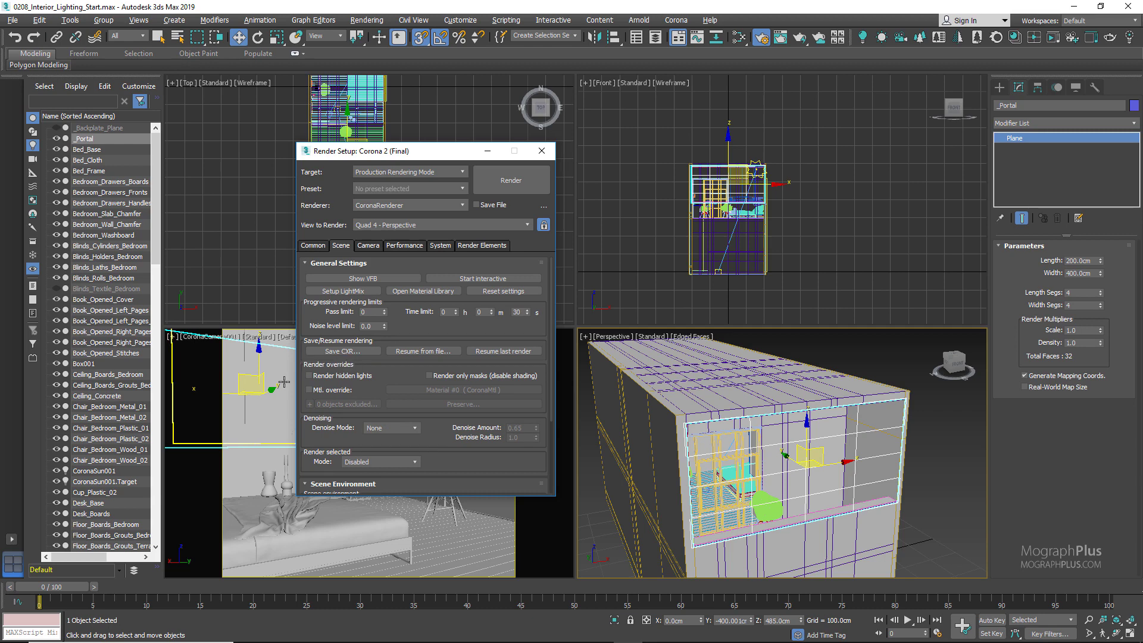
- Set View to Render to Quad 4 - CoronaCamera001
click(283, 369)
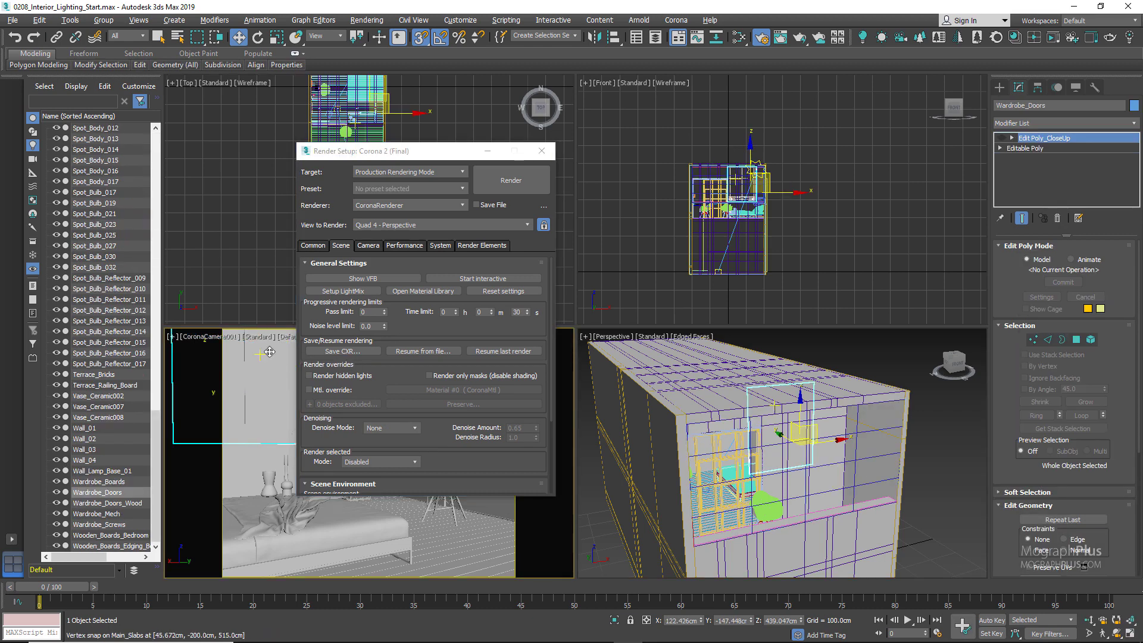
click(204, 339)
mouse_move(337, 351)
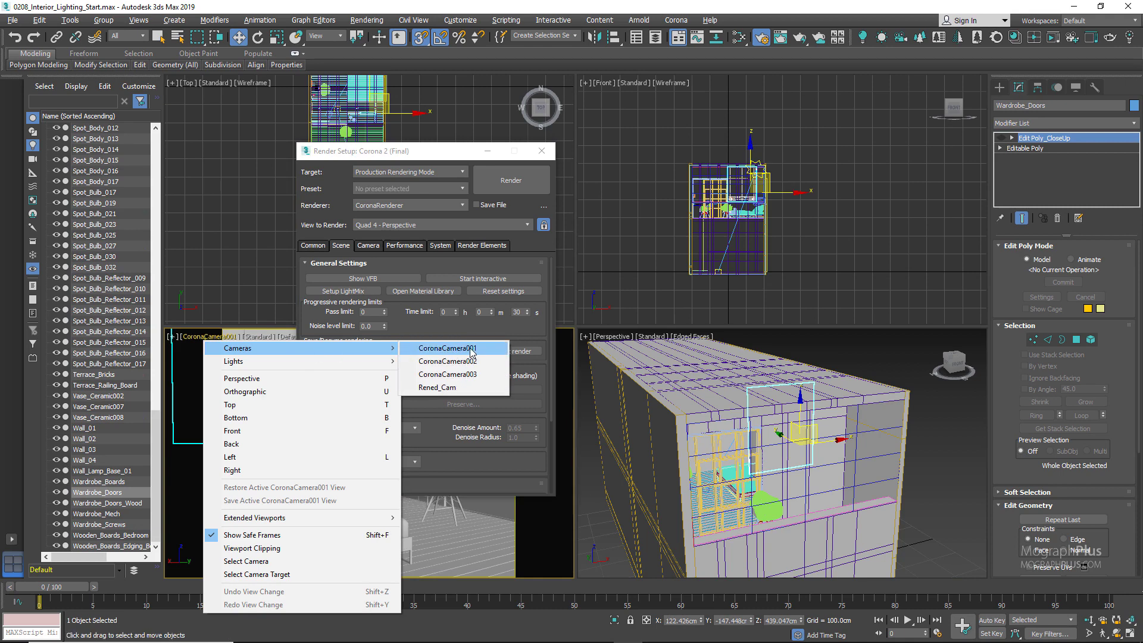
click(471, 348)
click(462, 224)
click(411, 257)
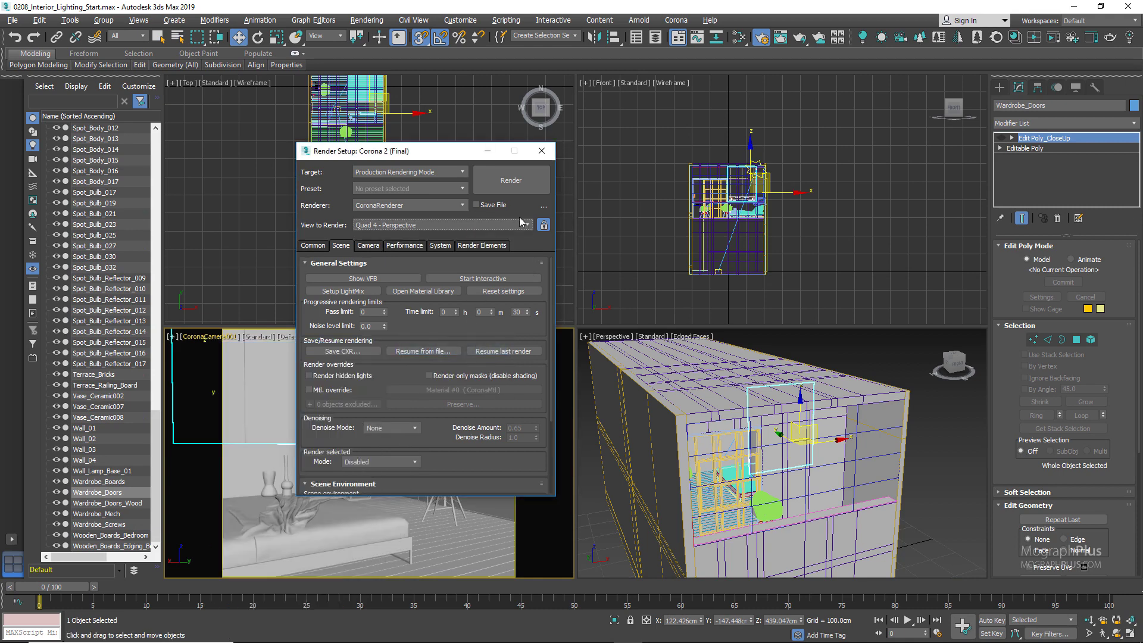
- Render the bedroom from CoronaCamera001 and store the result as a VFB history snapshot
click(532, 169)
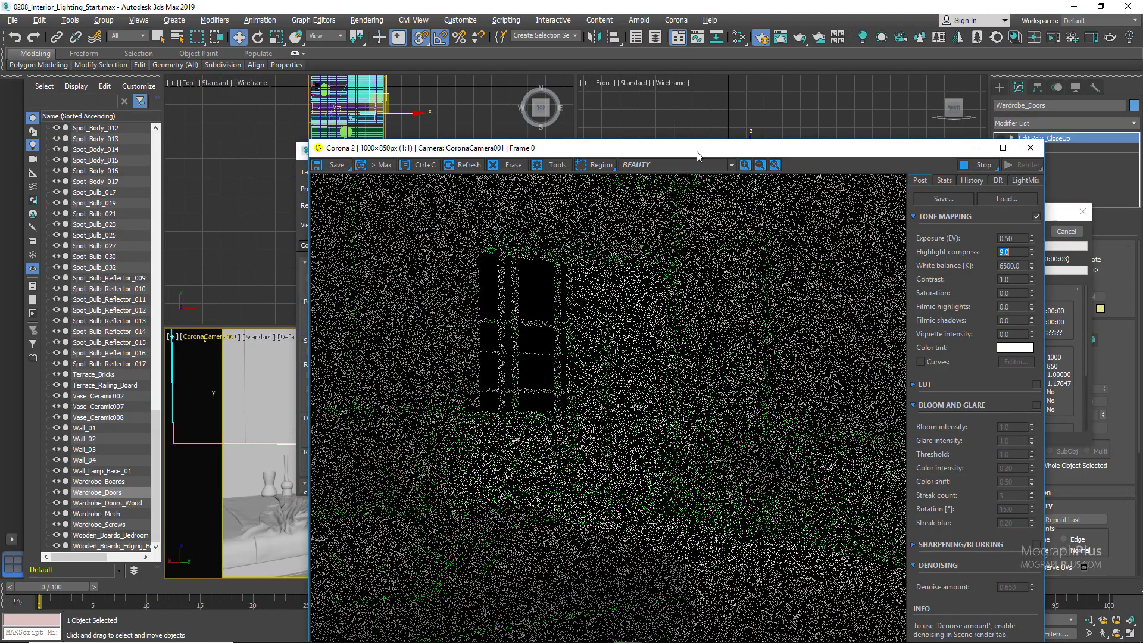
drag(698, 155, 587, 62)
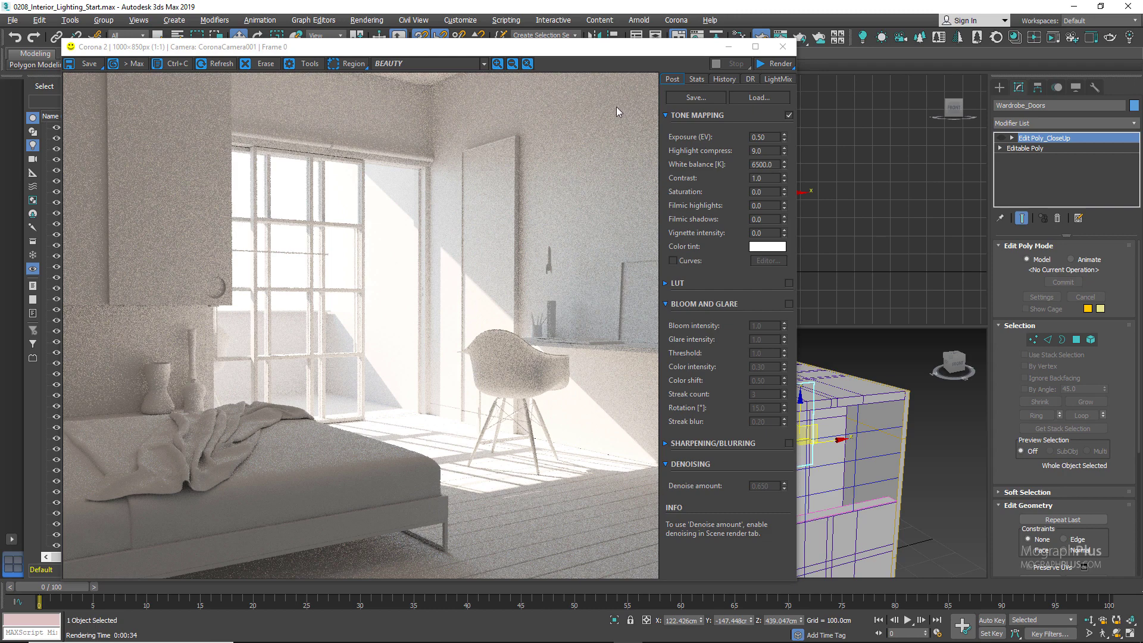
click(725, 80)
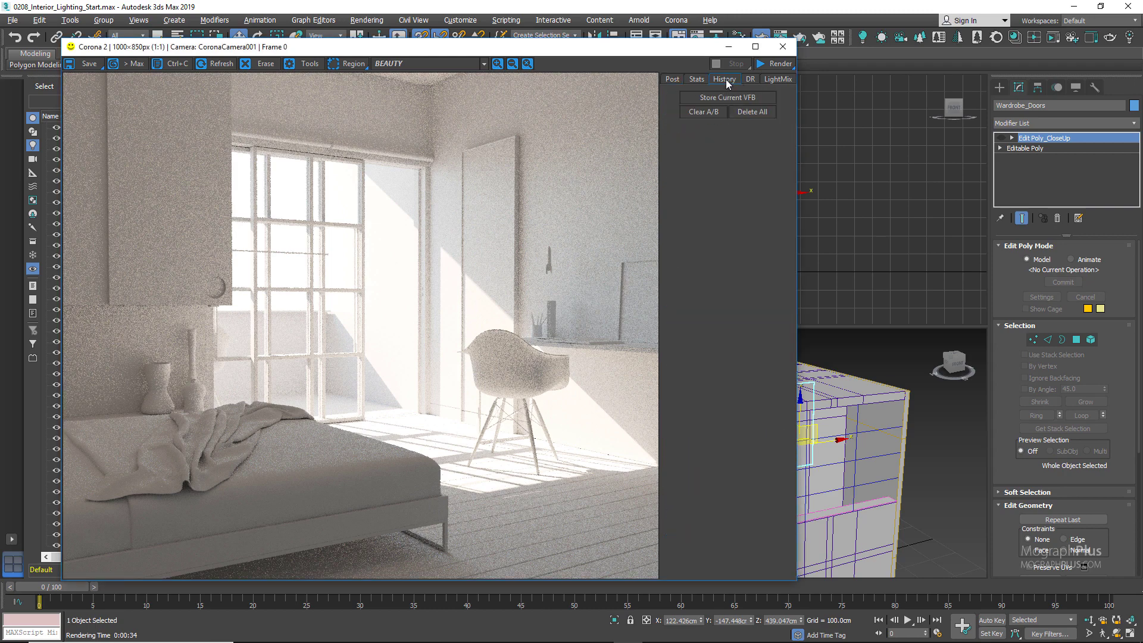
click(710, 99)
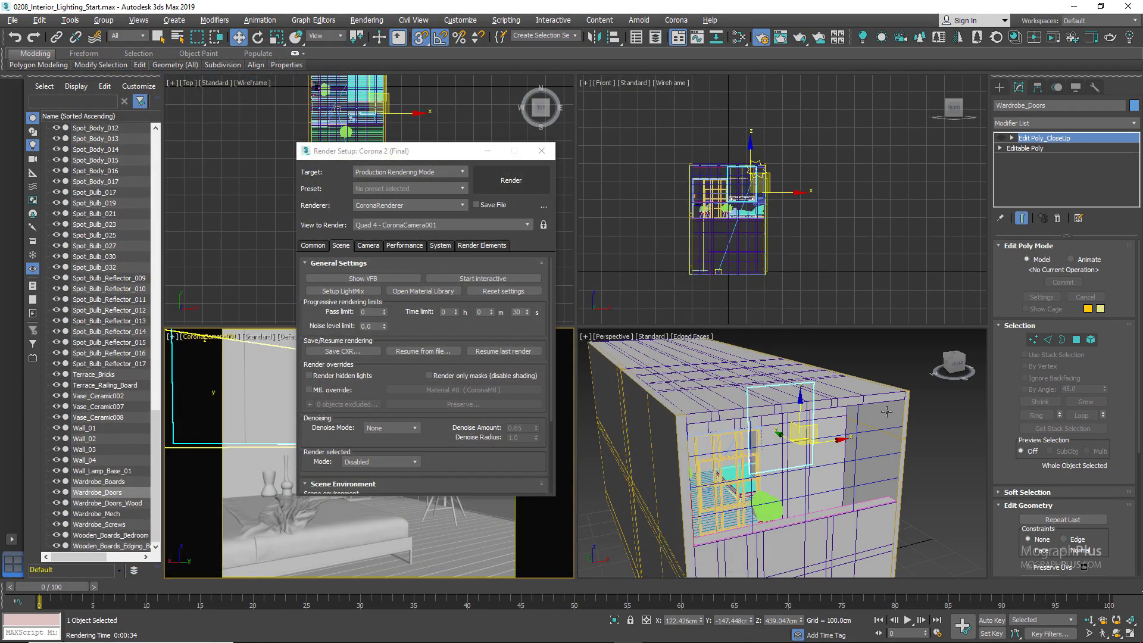
- Tick Renderable in the _Portal plane's Object Properties
click(882, 420)
right_click(882, 420)
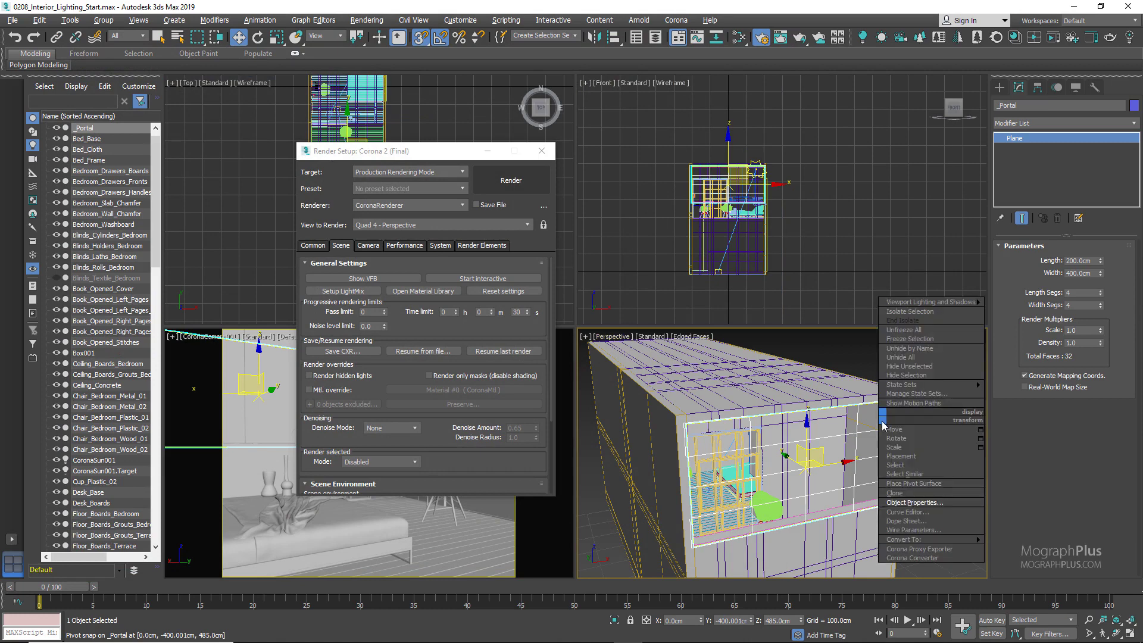
click(920, 500)
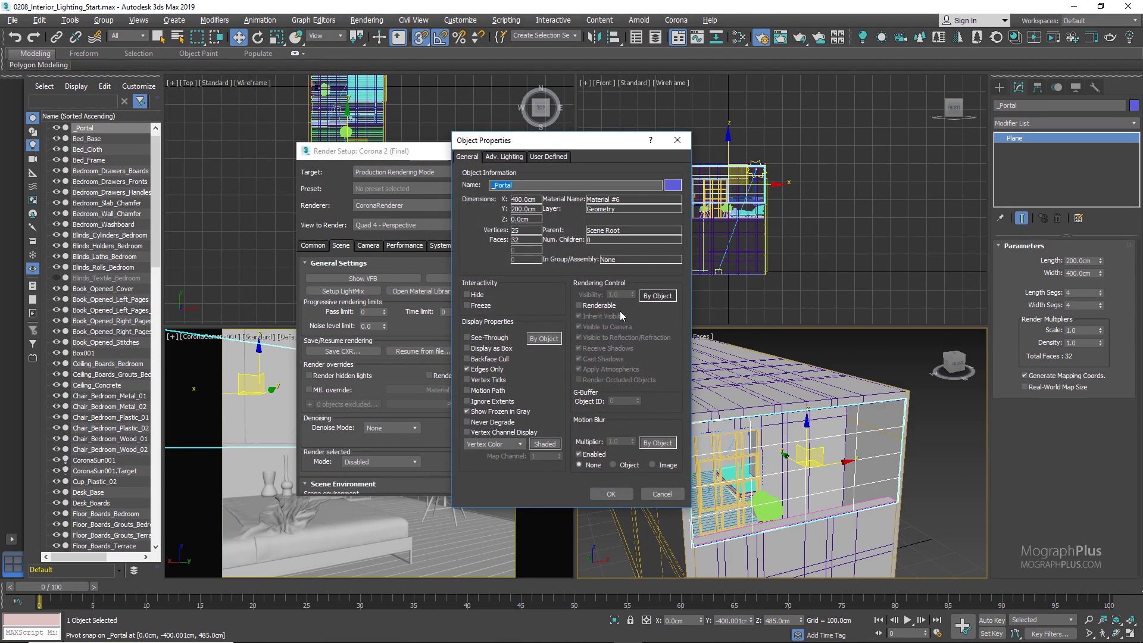
click(604, 305)
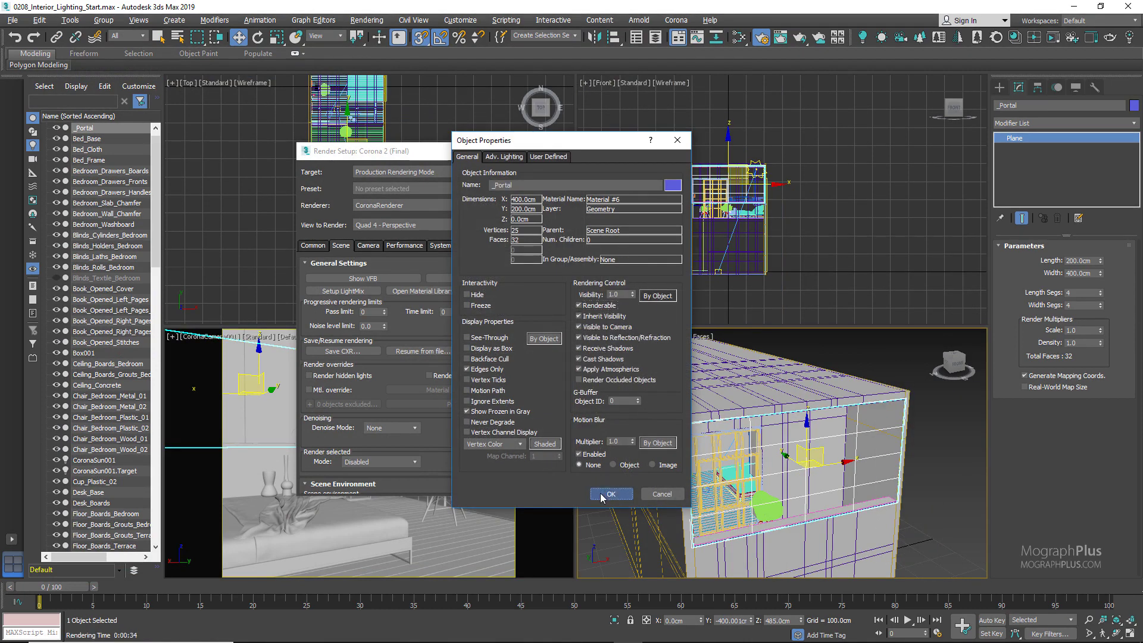
click(610, 495)
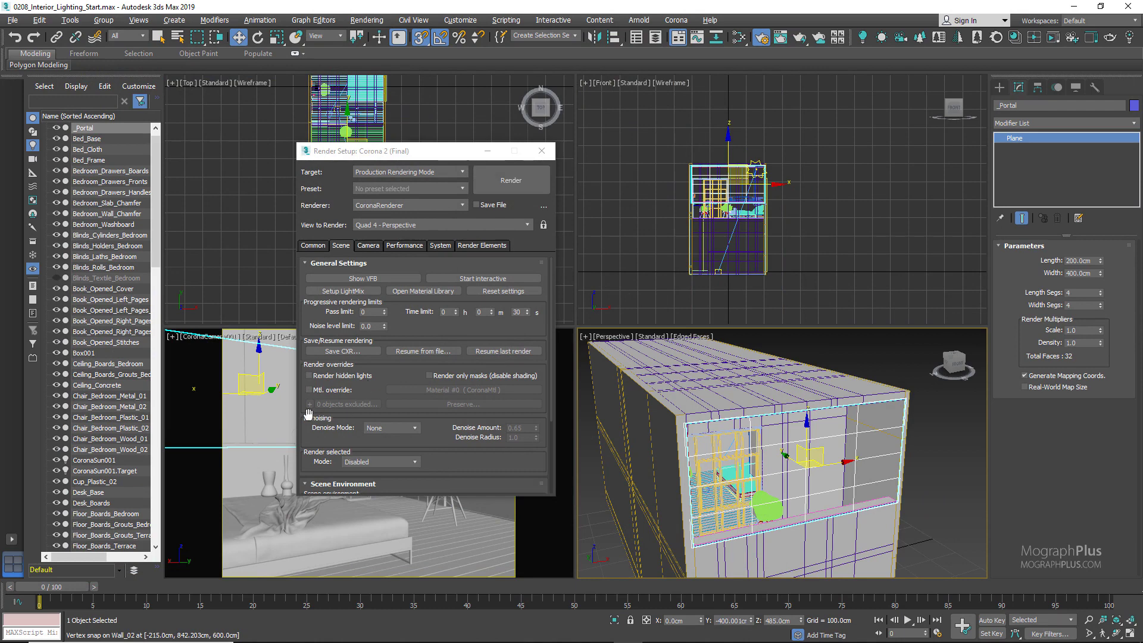
- Lock the render view to CoronaCamera001 and render the bedroom again
click(286, 409)
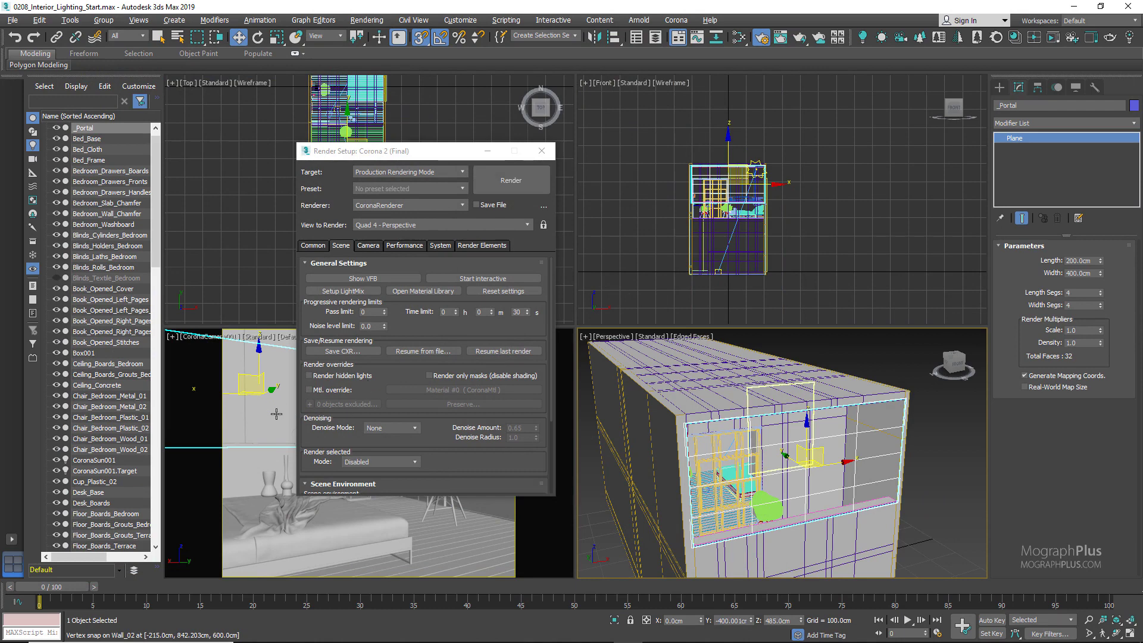
click(543, 225)
click(511, 180)
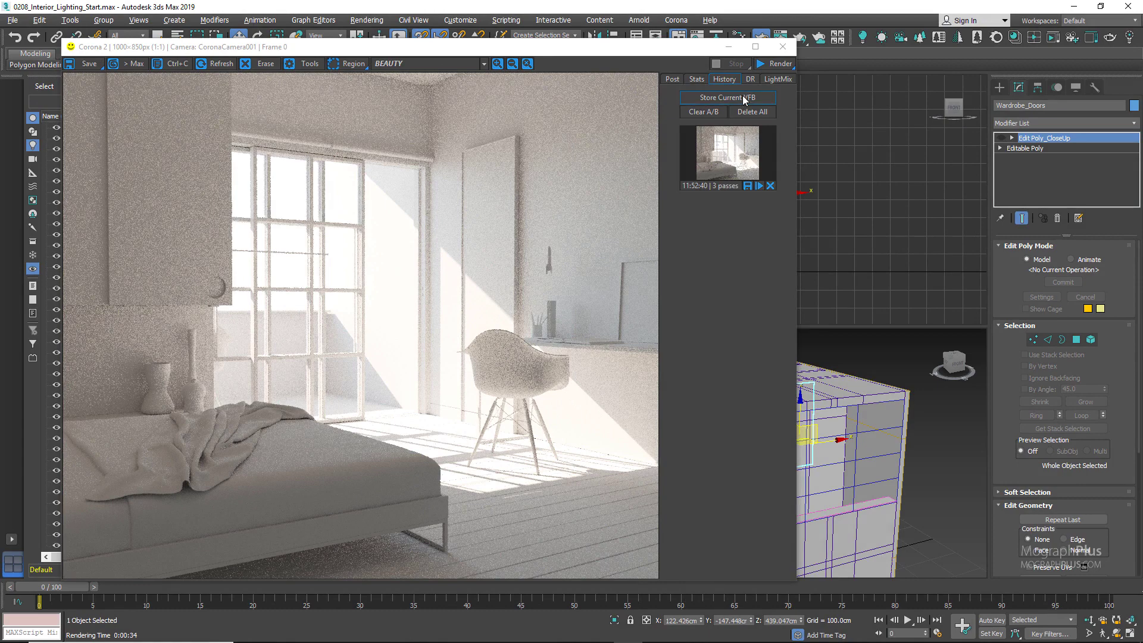
- Store the new render and set the earlier render as A and the new one as B
click(706, 102)
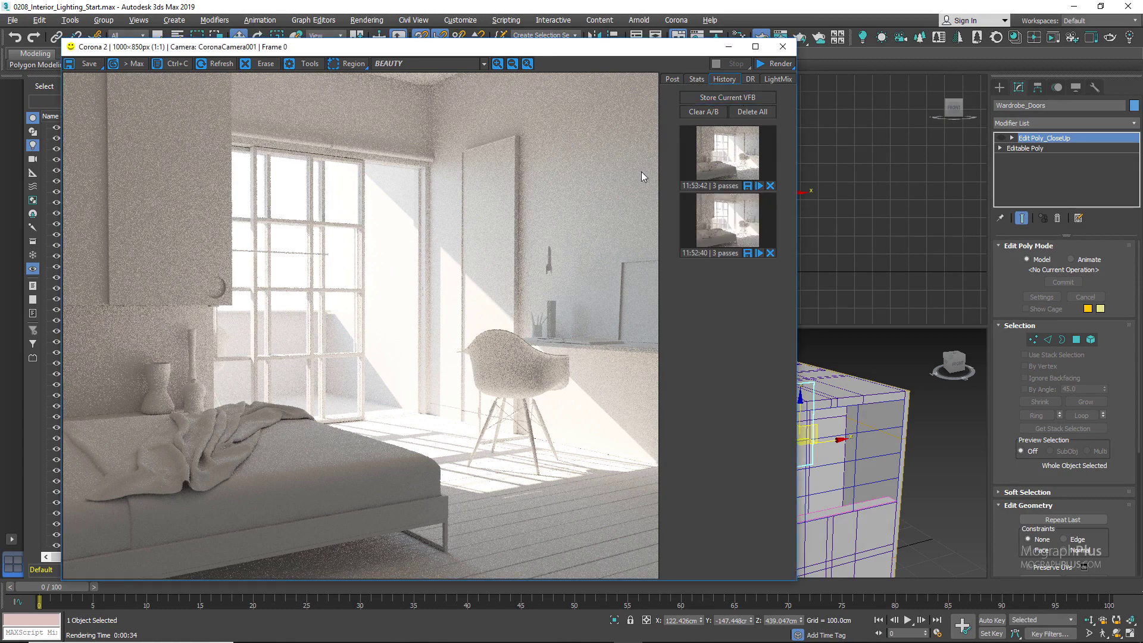
click(727, 223)
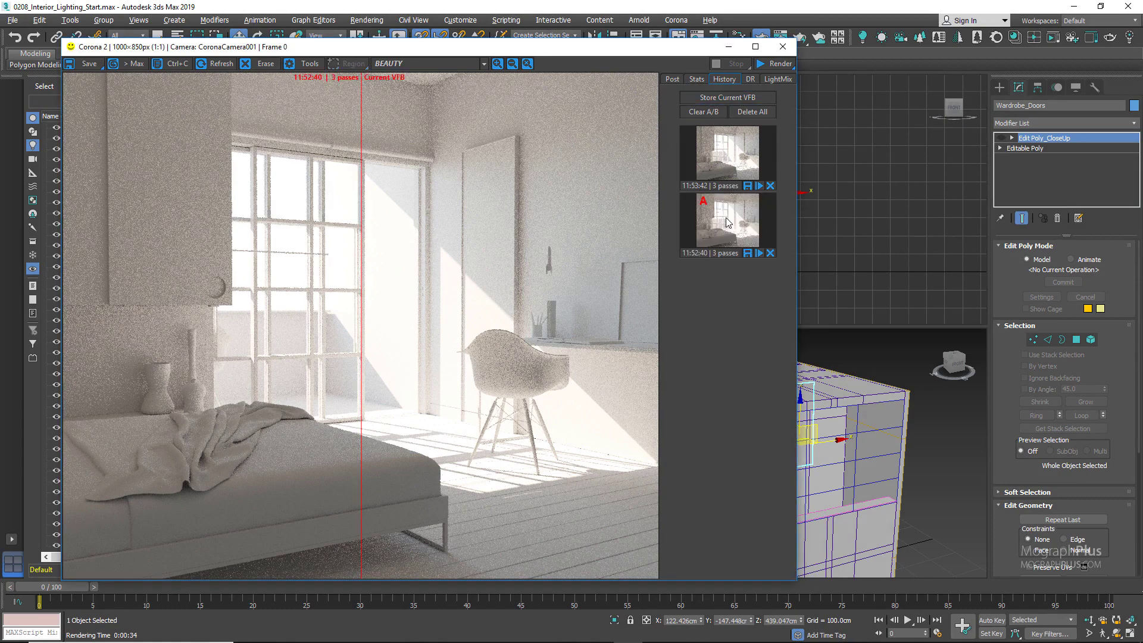
click(729, 149)
drag(494, 48, 654, 43)
scroll(483, 488, up, 1)
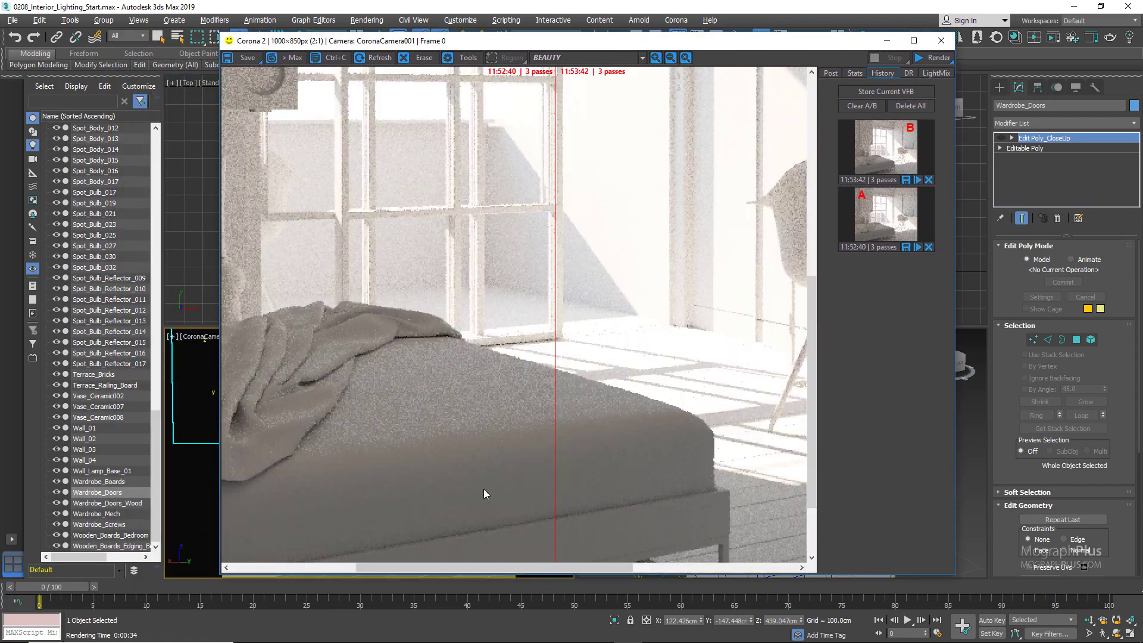
scroll(518, 427, down, 1)
- Slide the A/B split line across the window and bed, then close the VFB and Render Setup
drag(518, 386, 277, 352)
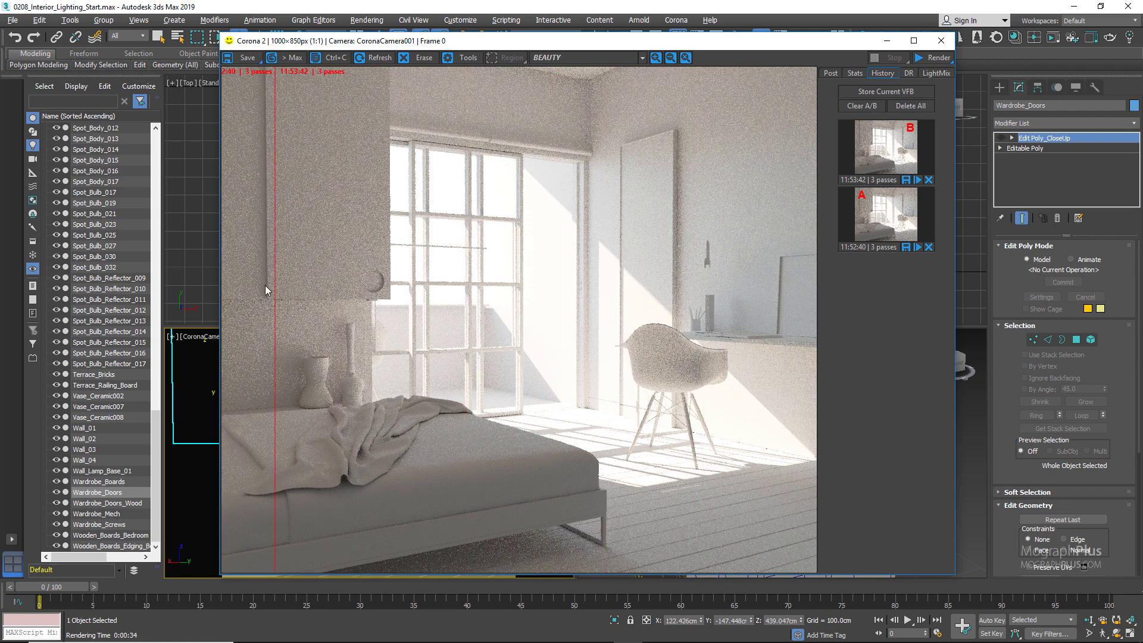
scroll(268, 286, up, 1)
drag(288, 195, 535, 270)
scroll(592, 218, down, 2)
scroll(592, 218, down, 4)
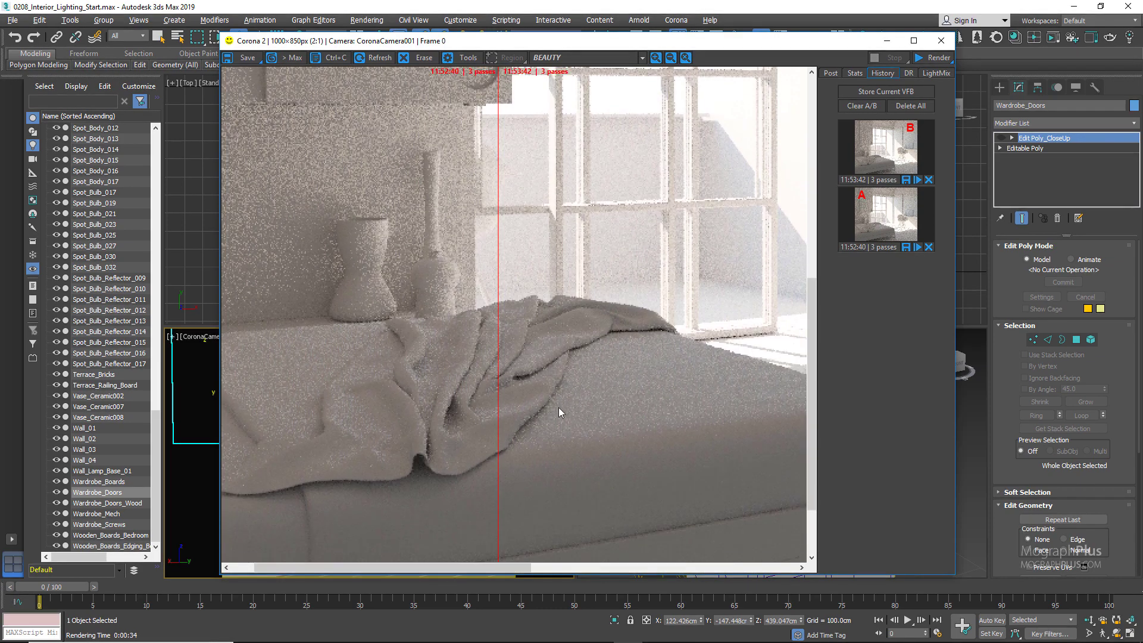
scroll(403, 265, right, 3)
drag(373, 325, 377, 366)
scroll(534, 356, up, 1)
scroll(489, 366, down, 1)
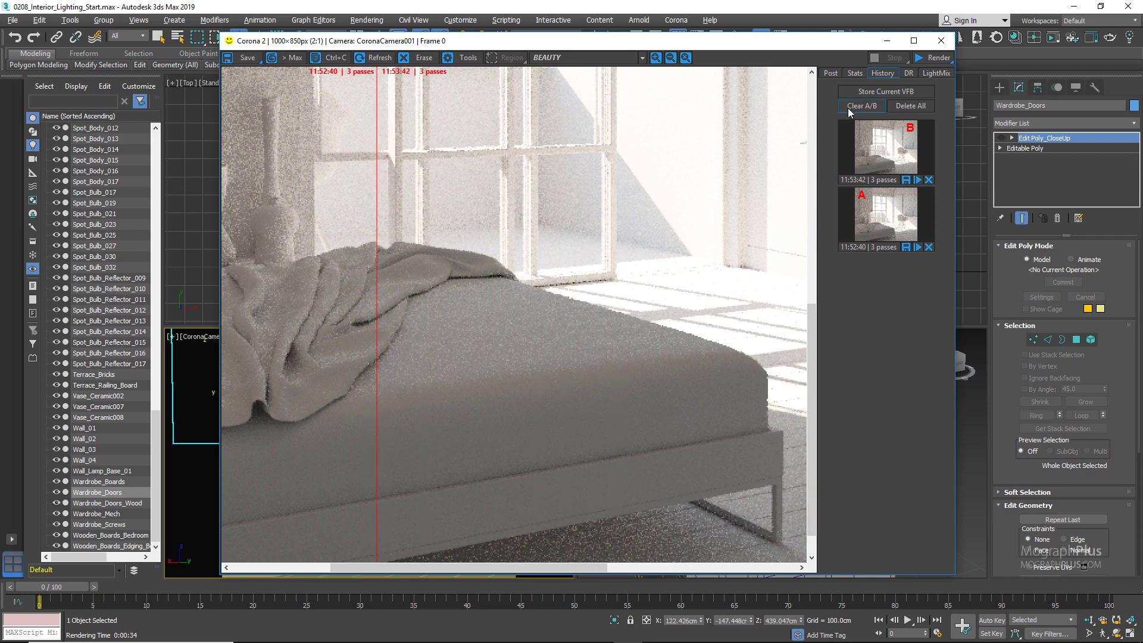
click(940, 40)
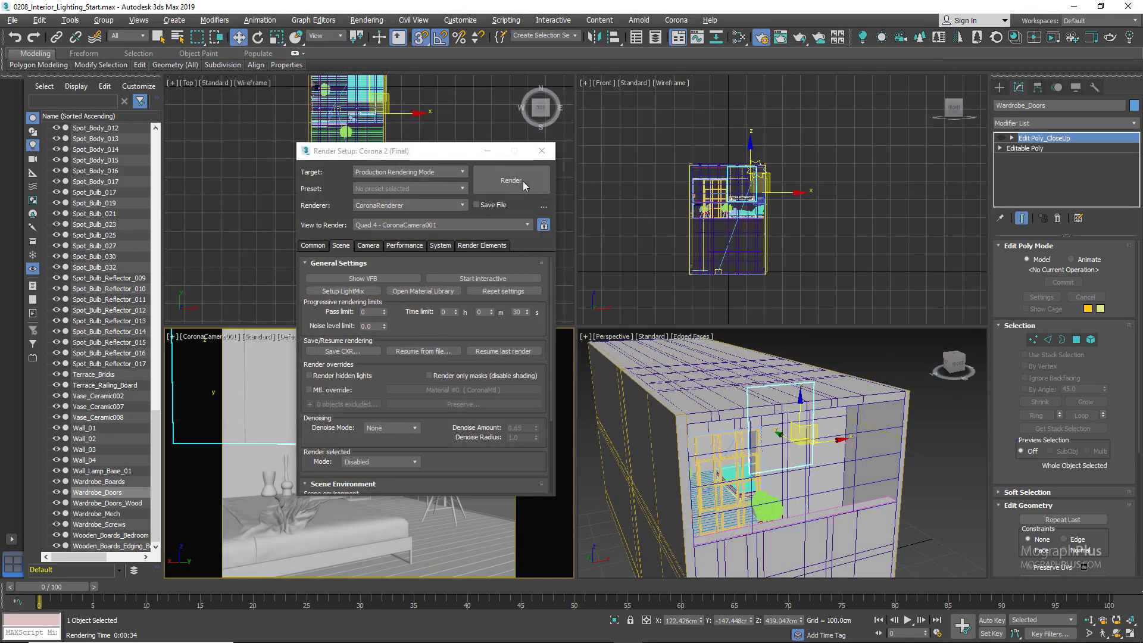
click(542, 151)
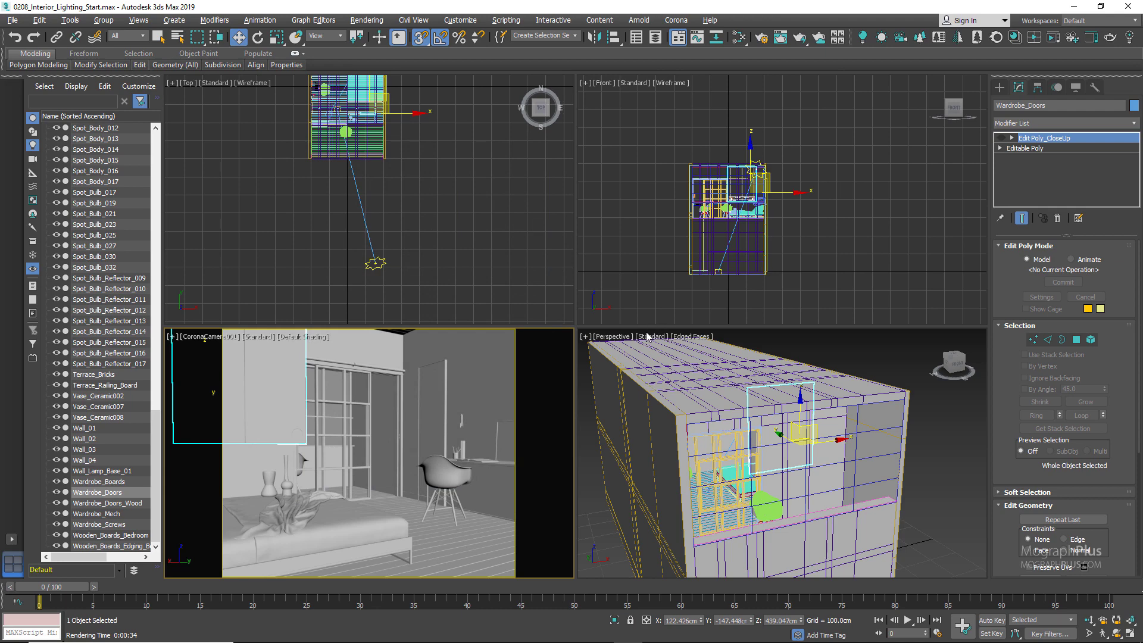
- Unhide _Backplate_Plane with its eye icon in the Scene Explorer
scroll(738, 404, down, 5)
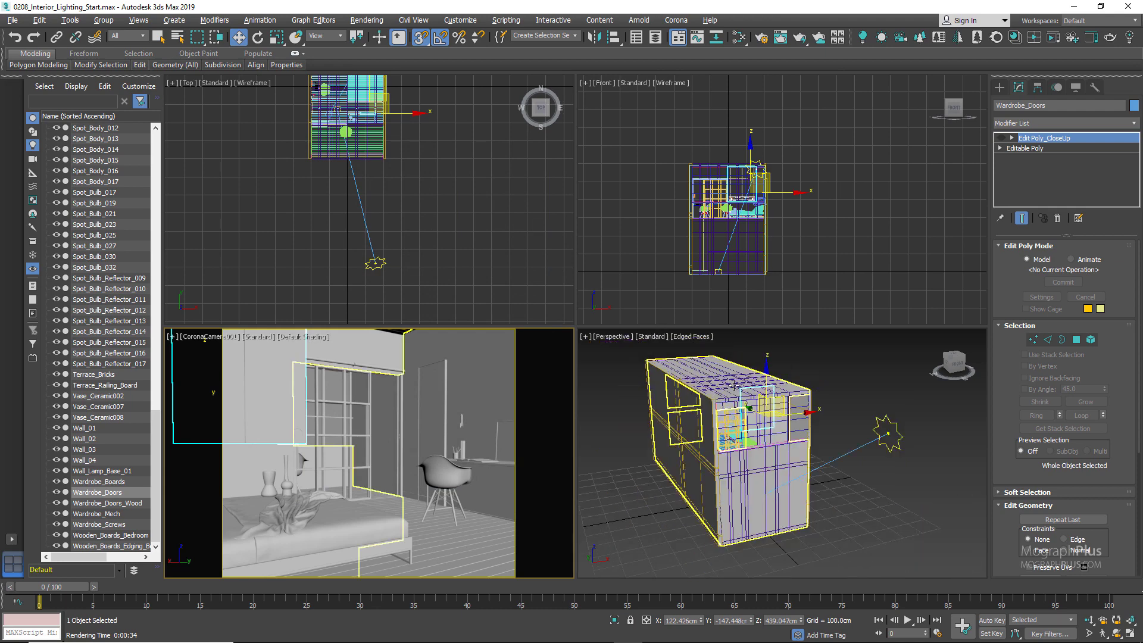
scroll(658, 404, up, 4)
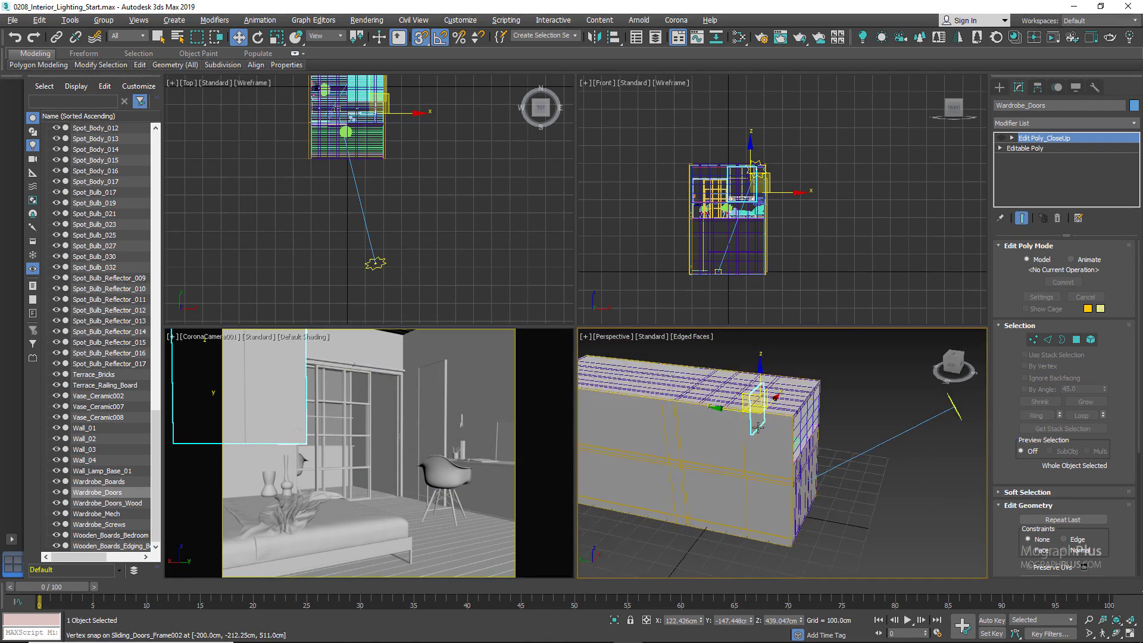
click(853, 369)
alt+middle_drag(853, 370, 756, 357)
scroll(123, 189, up, 9)
scroll(124, 188, up, 19)
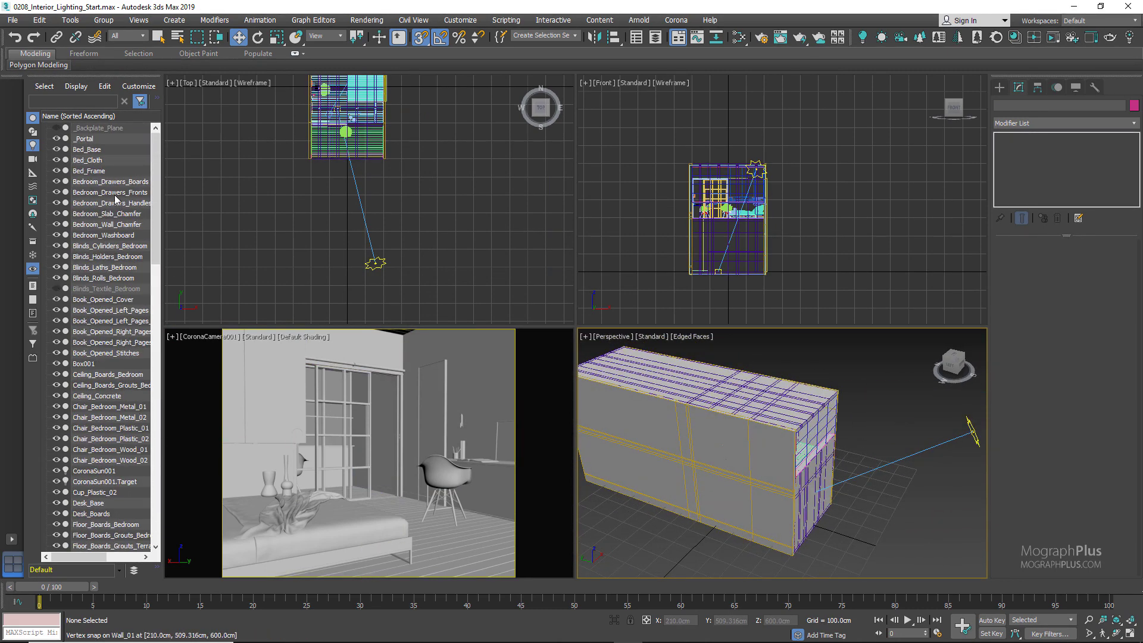
click(57, 128)
- Select _Backplate_Plane and bring up the Slate Material Editor
click(90, 128)
alt+middle_drag(788, 356, 797, 388)
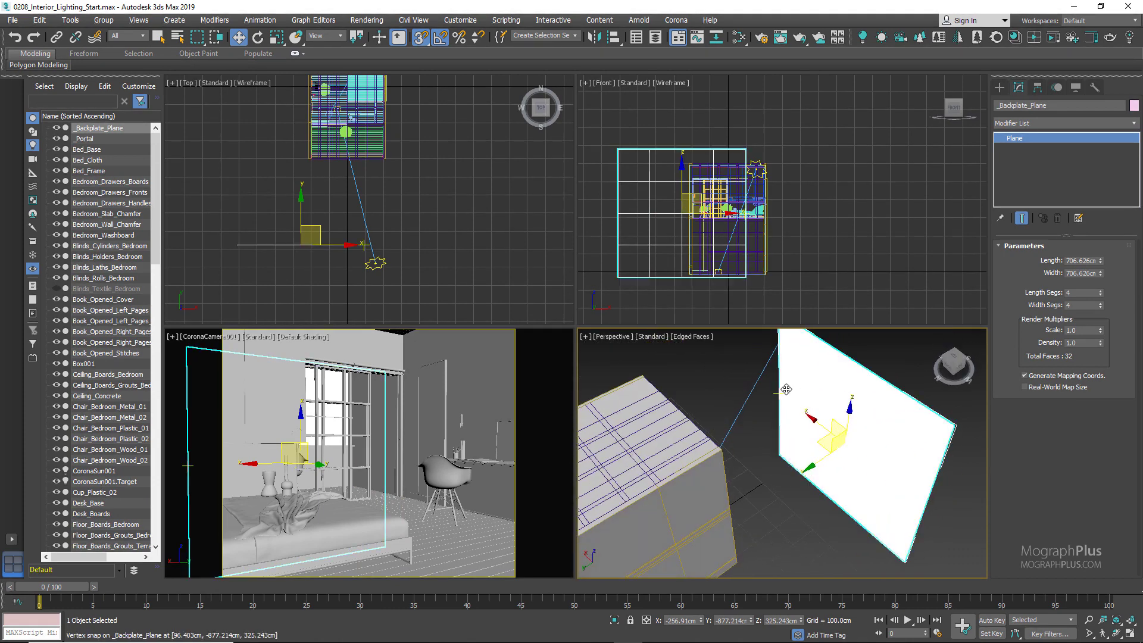
click(739, 37)
- Add a Bitmap node loaded with the IMG_0115 sea photo
right_click(384, 199)
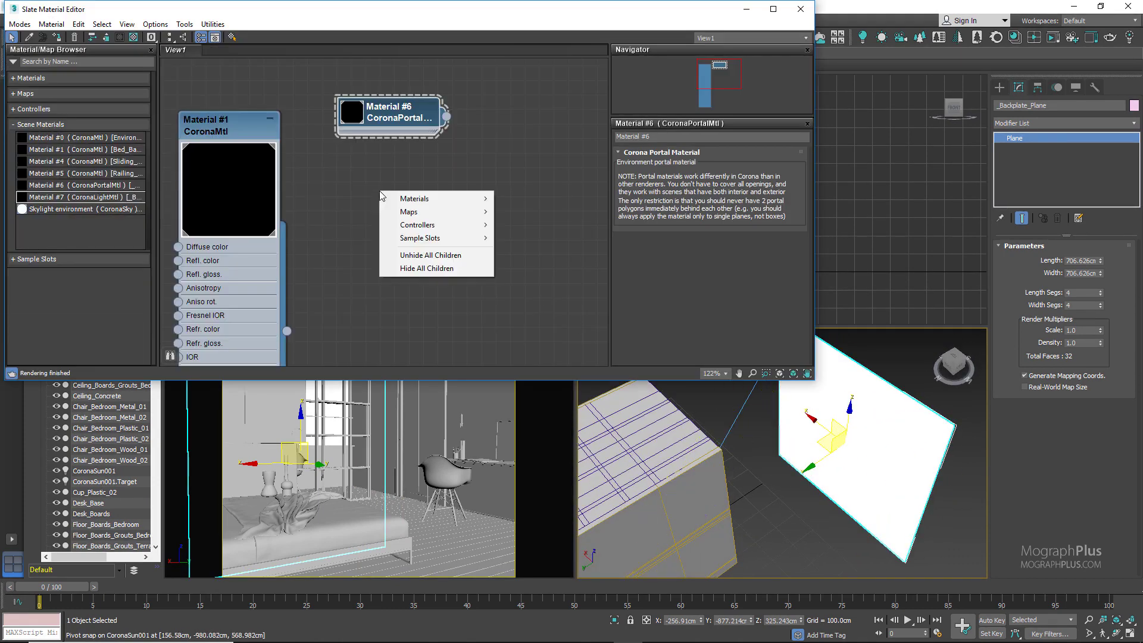
mouse_move(474, 214)
mouse_move(549, 216)
click(614, 212)
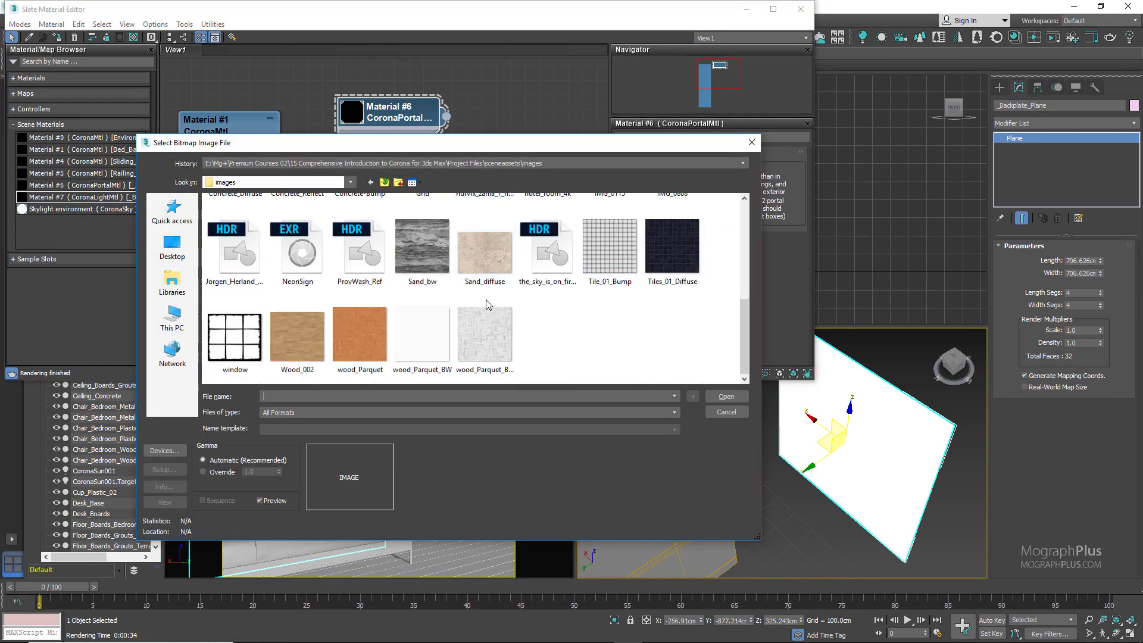
scroll(441, 304, up, 2)
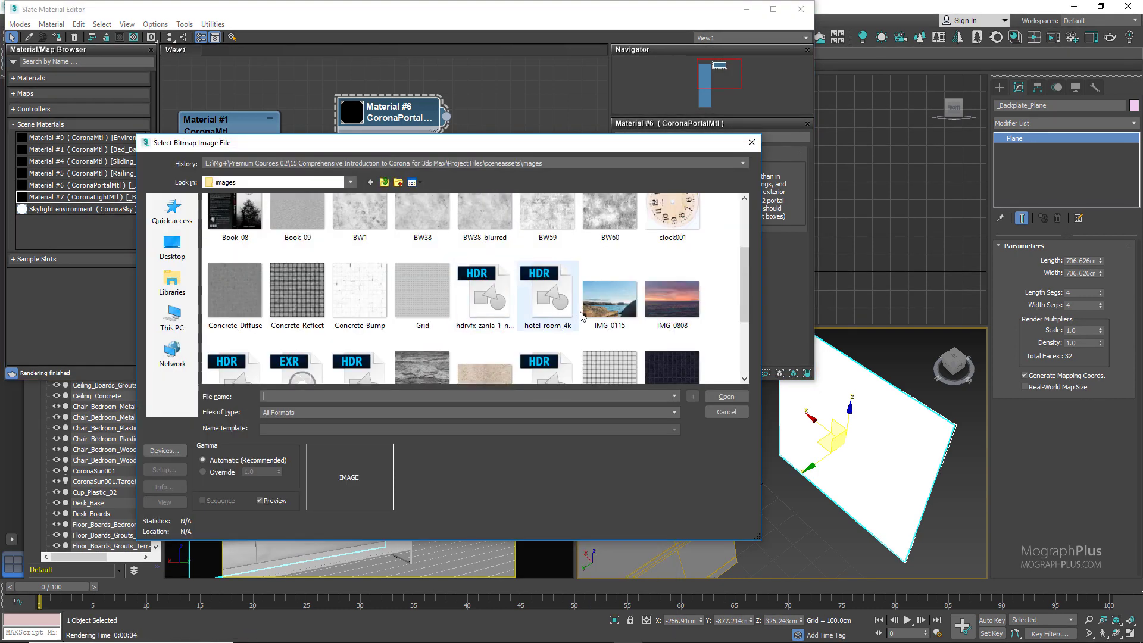
click(605, 311)
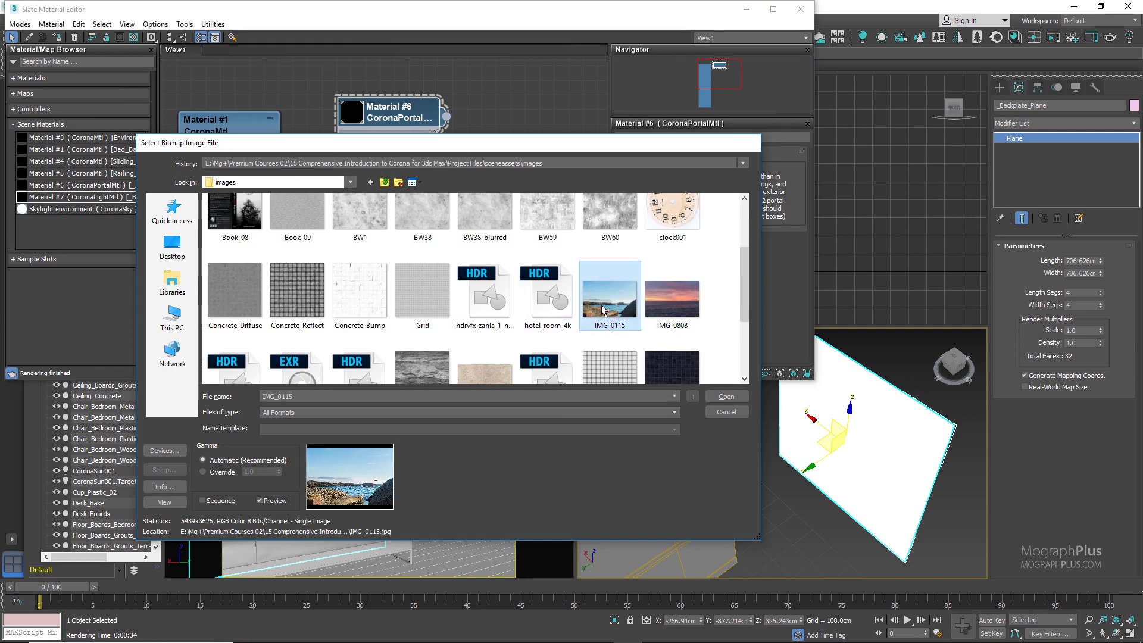
double_click(605, 311)
double_click(361, 200)
middle_drag(472, 186, 446, 220)
- Create a CoronaLightMtl, wire the bitmap into its Texmap, and turn Emit Light off
right_click(446, 220)
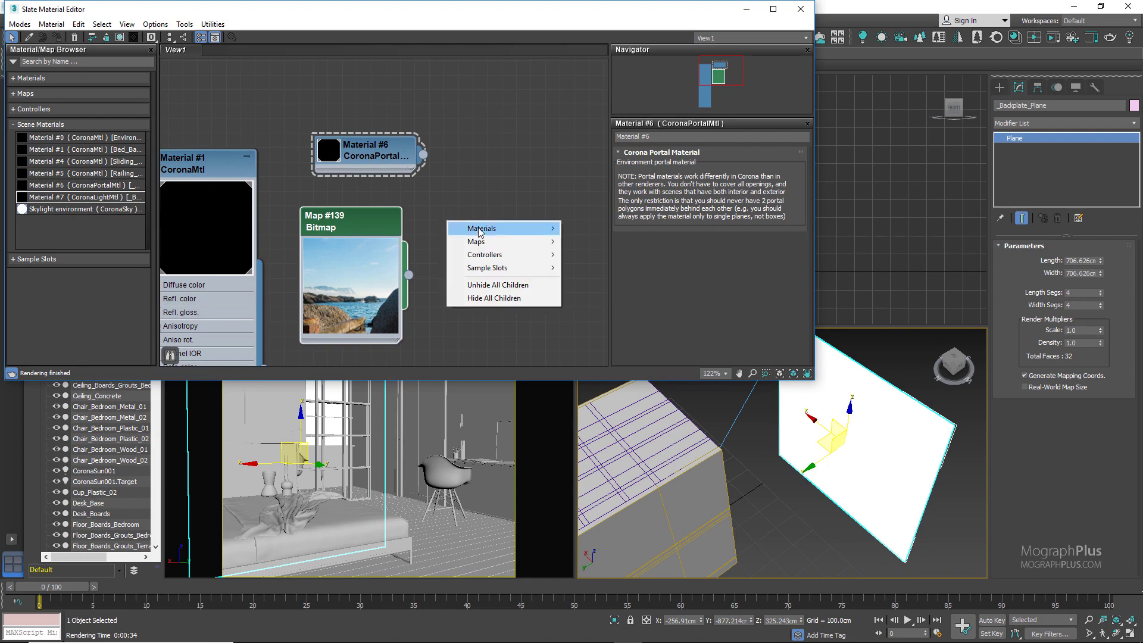
mouse_move(479, 229)
mouse_move(590, 254)
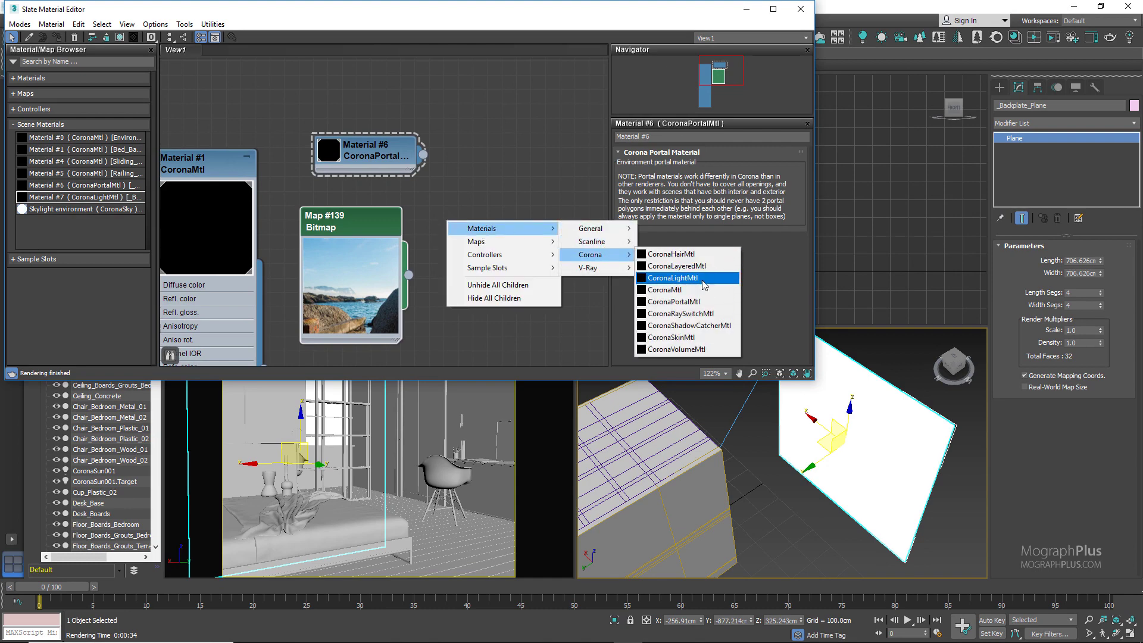
click(670, 278)
drag(464, 230, 536, 244)
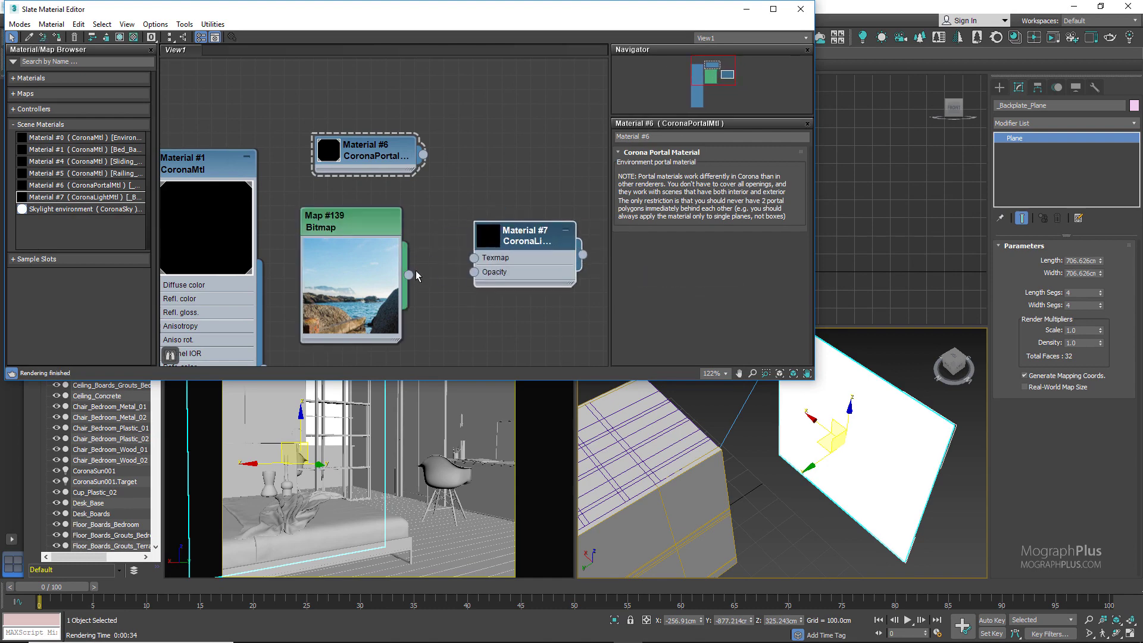
drag(409, 275, 475, 258)
double_click(533, 241)
click(651, 243)
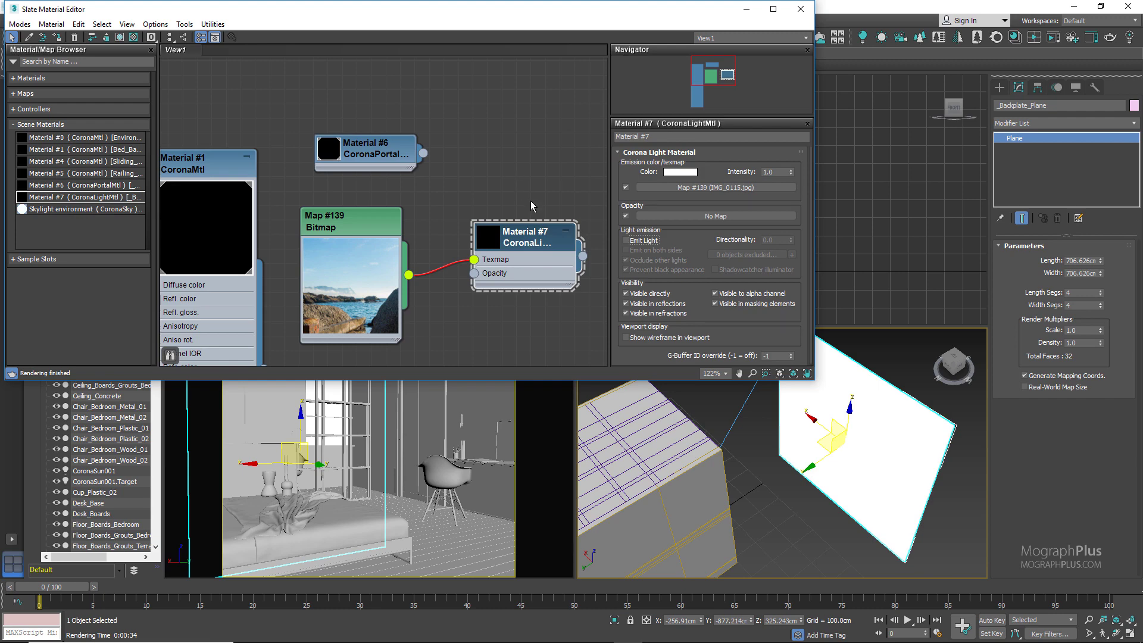
- Assign the light material to _Backplate_Plane, replacing the same-named material
right_click(532, 235)
click(549, 250)
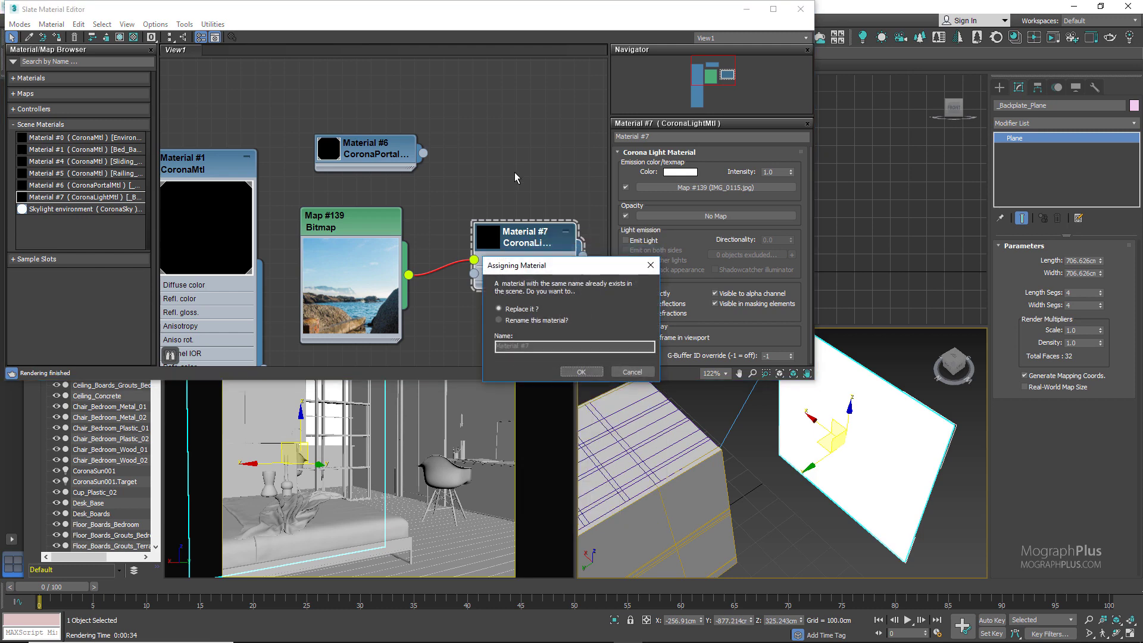
click(573, 371)
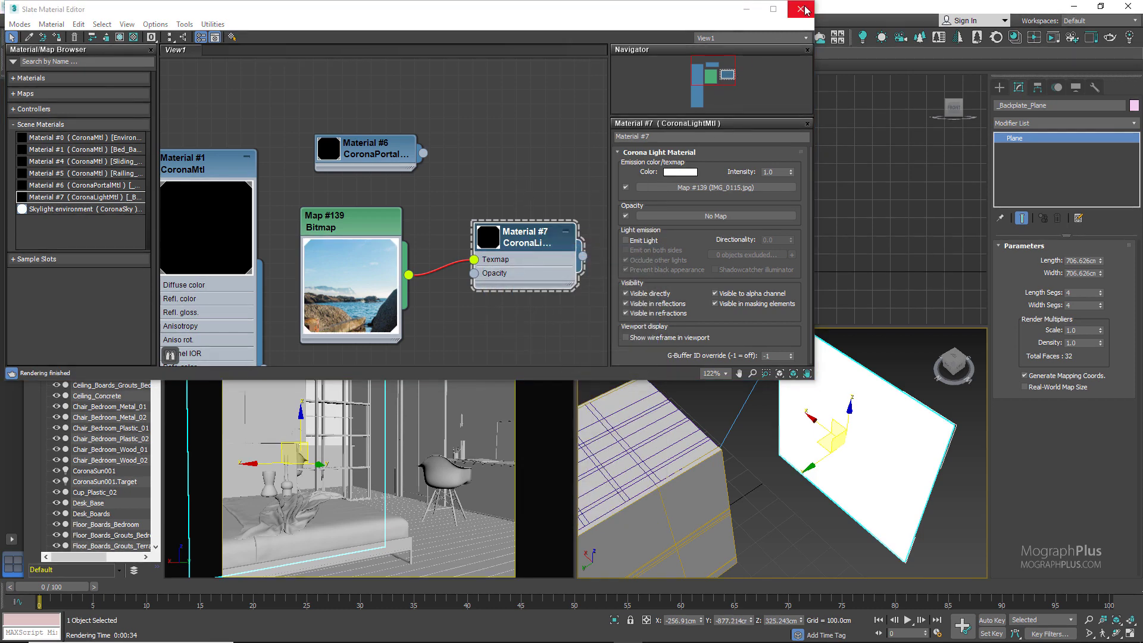
- Start an interactive render limited to a region around the window
click(552, 432)
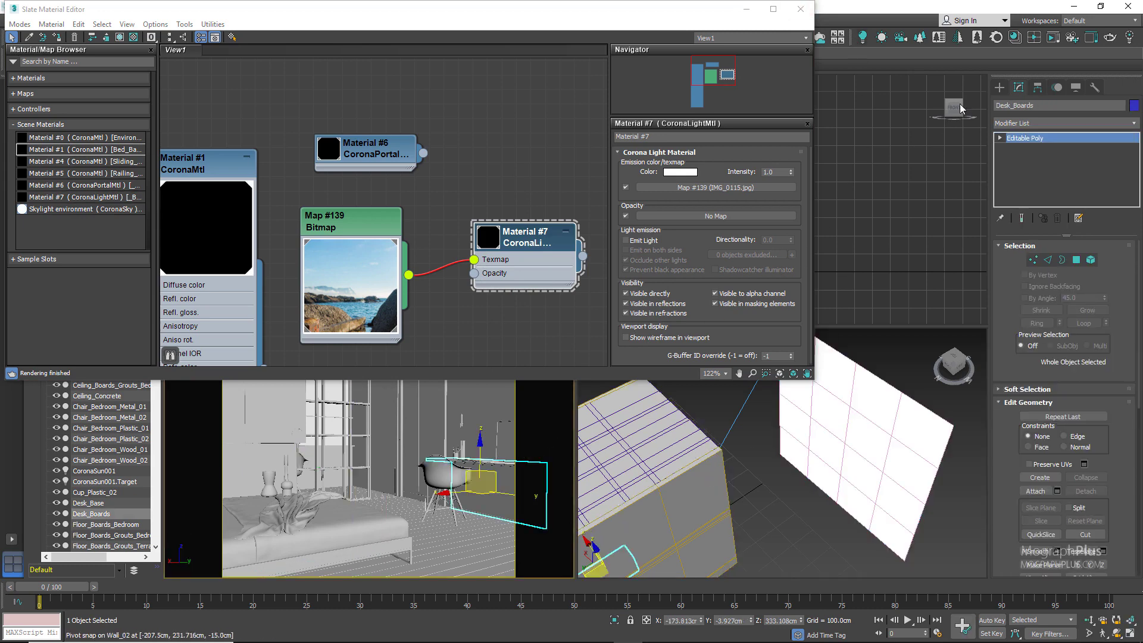
click(1054, 40)
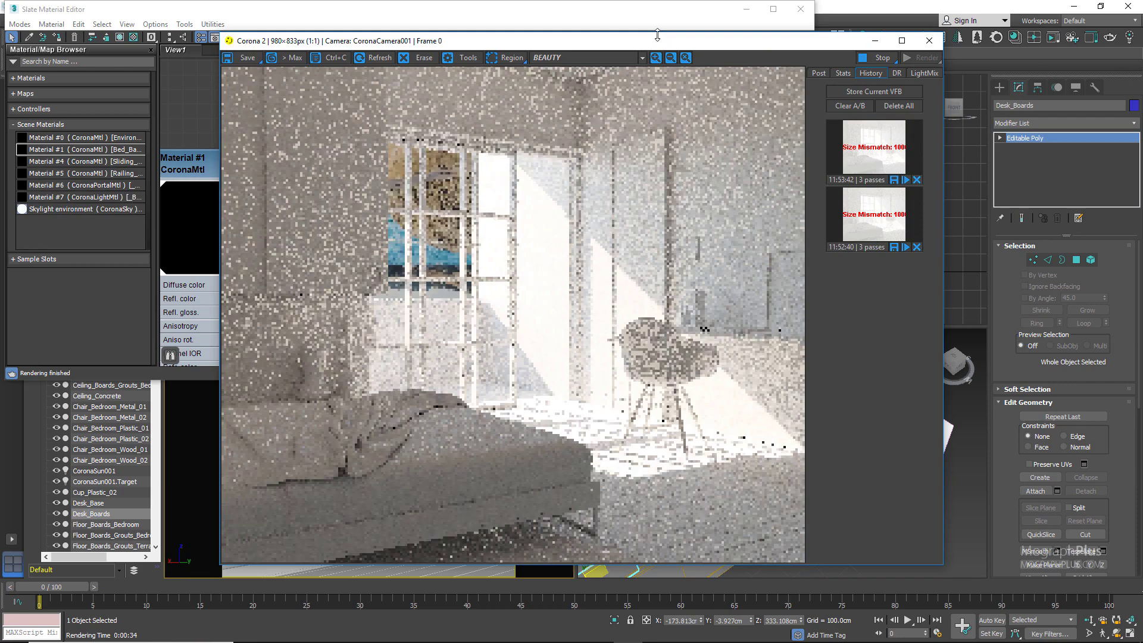
drag(657, 35, 703, 218)
key(shift+q)
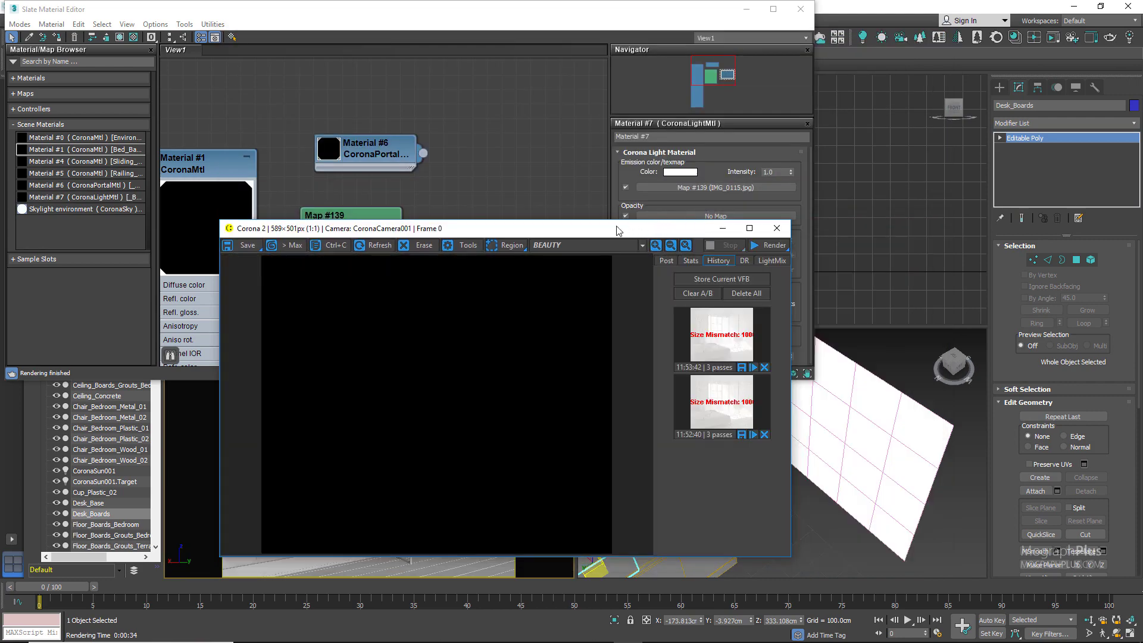
drag(594, 233, 880, 148)
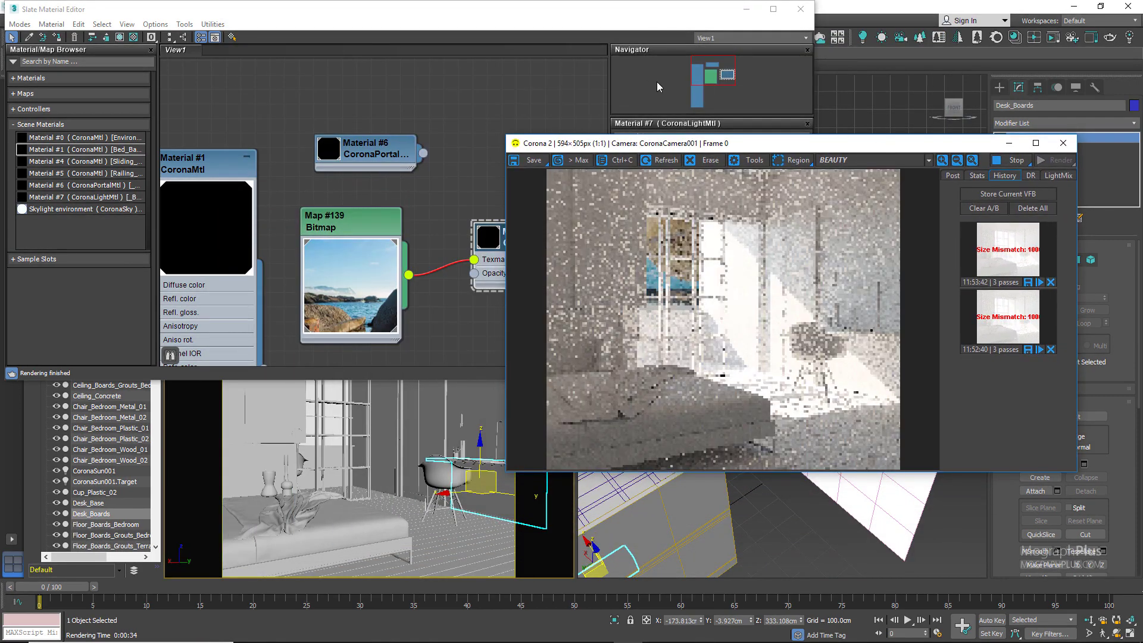
drag(613, 13, 395, 95)
click(794, 159)
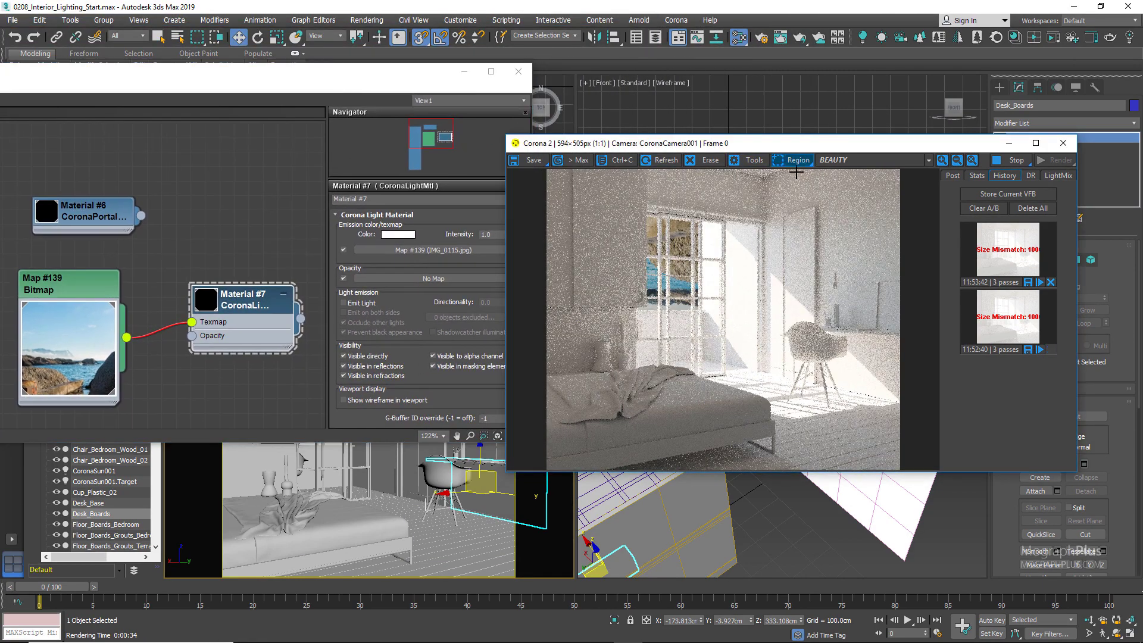
drag(756, 205, 631, 326)
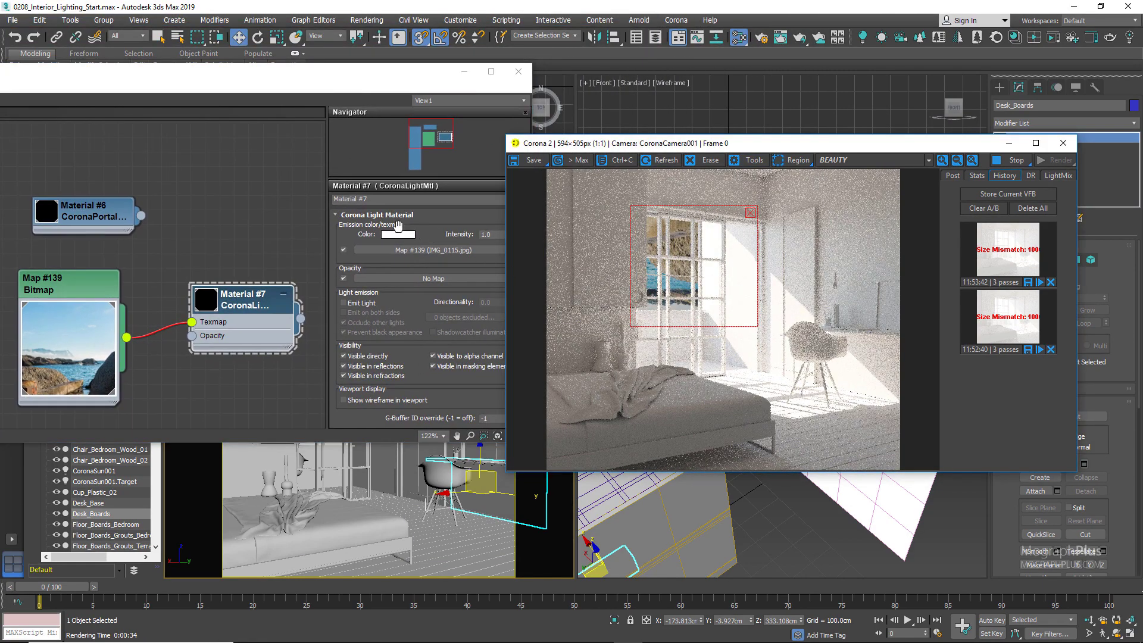
- Set the photo bitmap's tiling U/V to -1 and offsets U 0.8, V 0.76
double_click(79, 284)
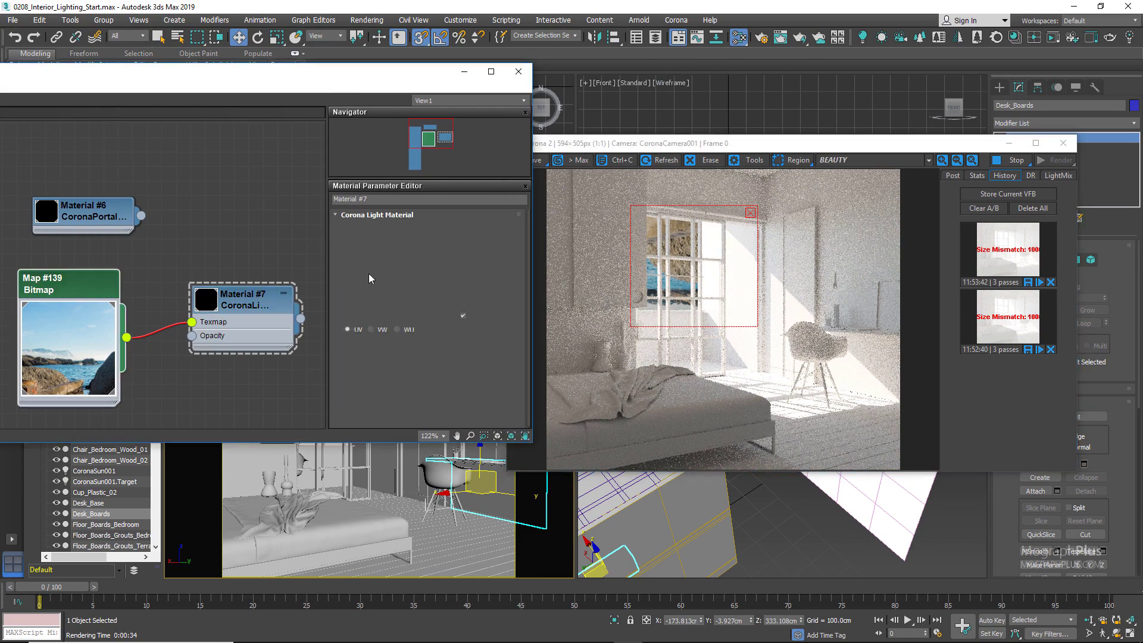
double_click(417, 274)
text(-1)
key(Return)
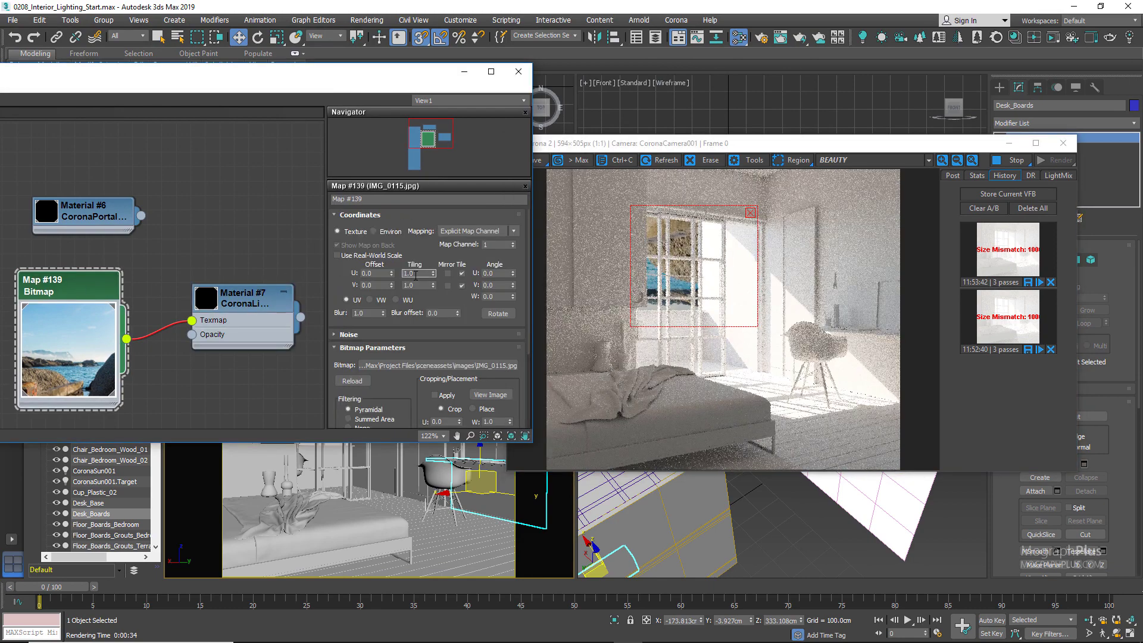
double_click(421, 286)
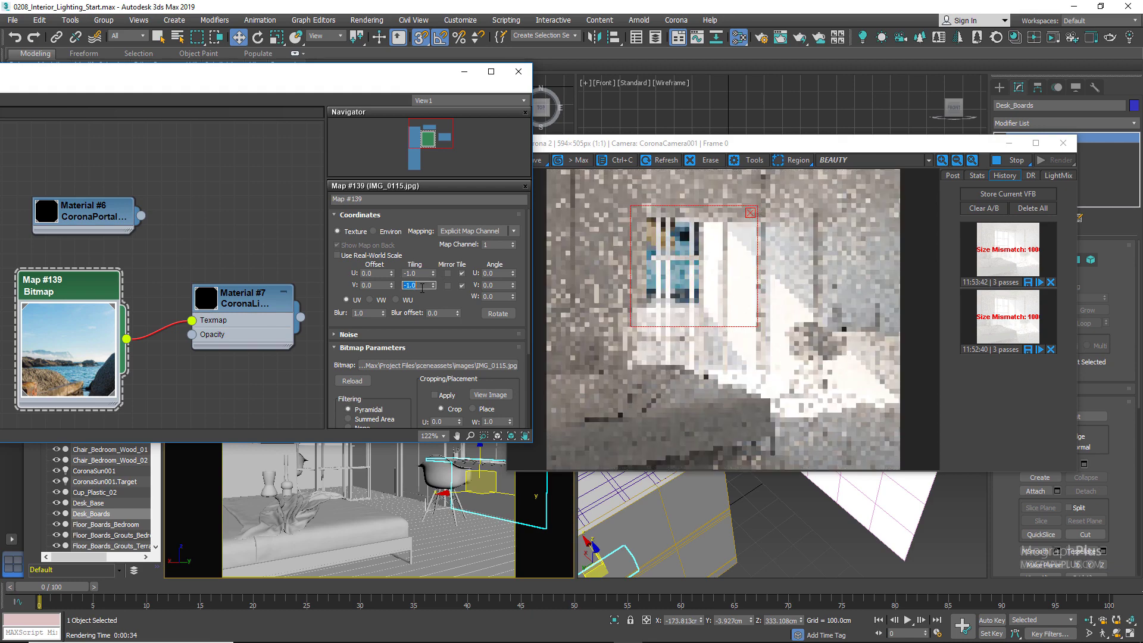
click(374, 274)
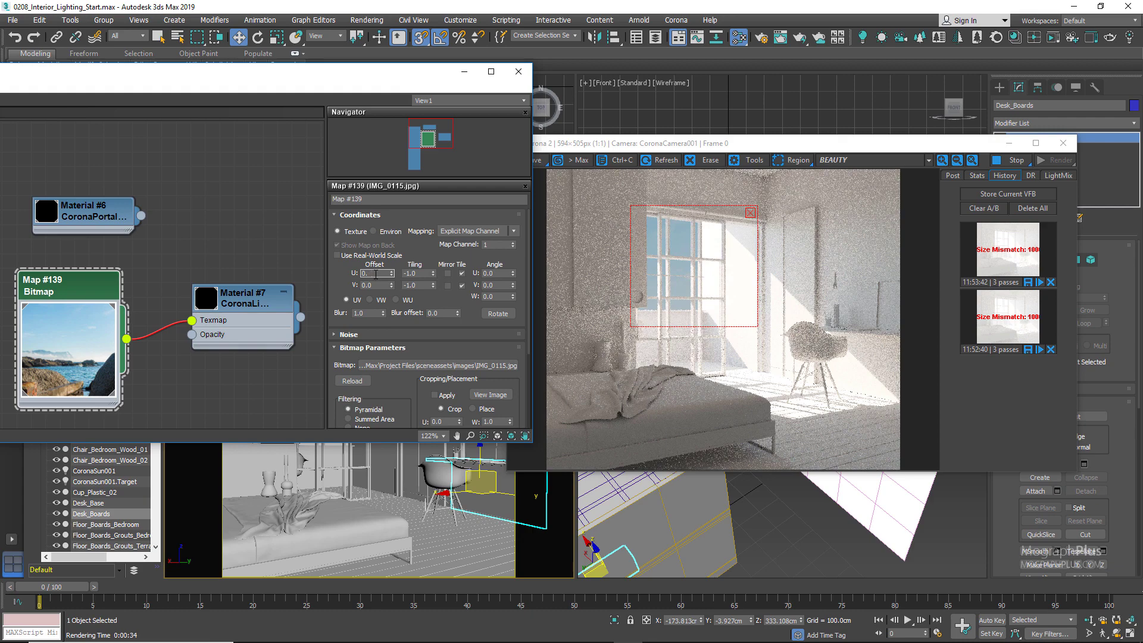
key(Return)
click(381, 286)
text(0.76)
key(Return)
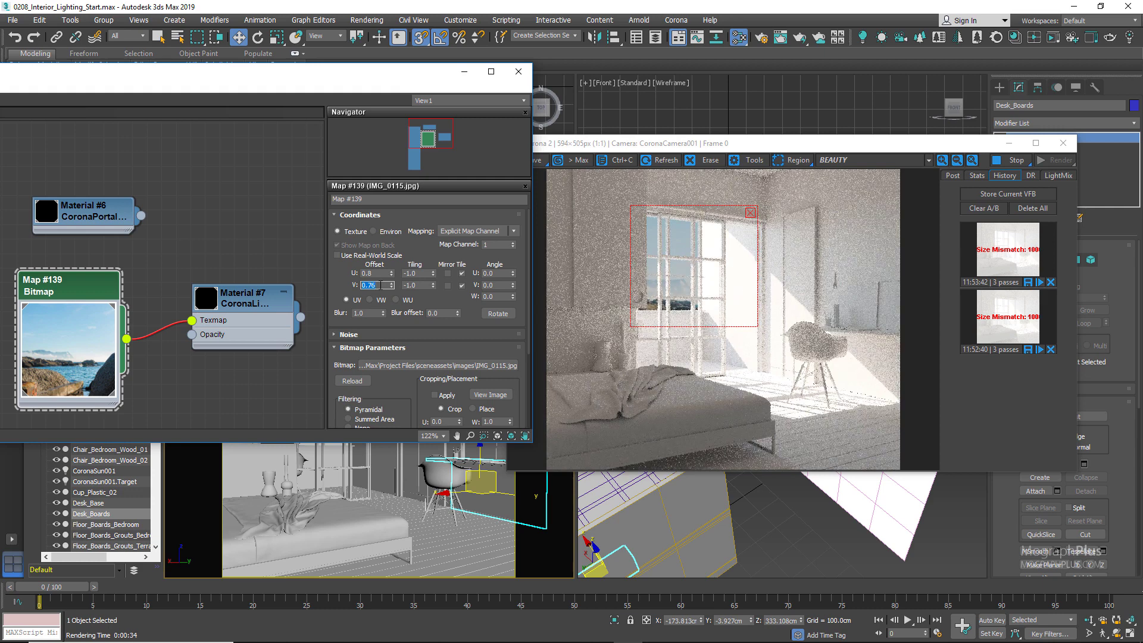
- Raise the light material intensity to 4, then clear the region and stop interactive rendering
double_click(250, 313)
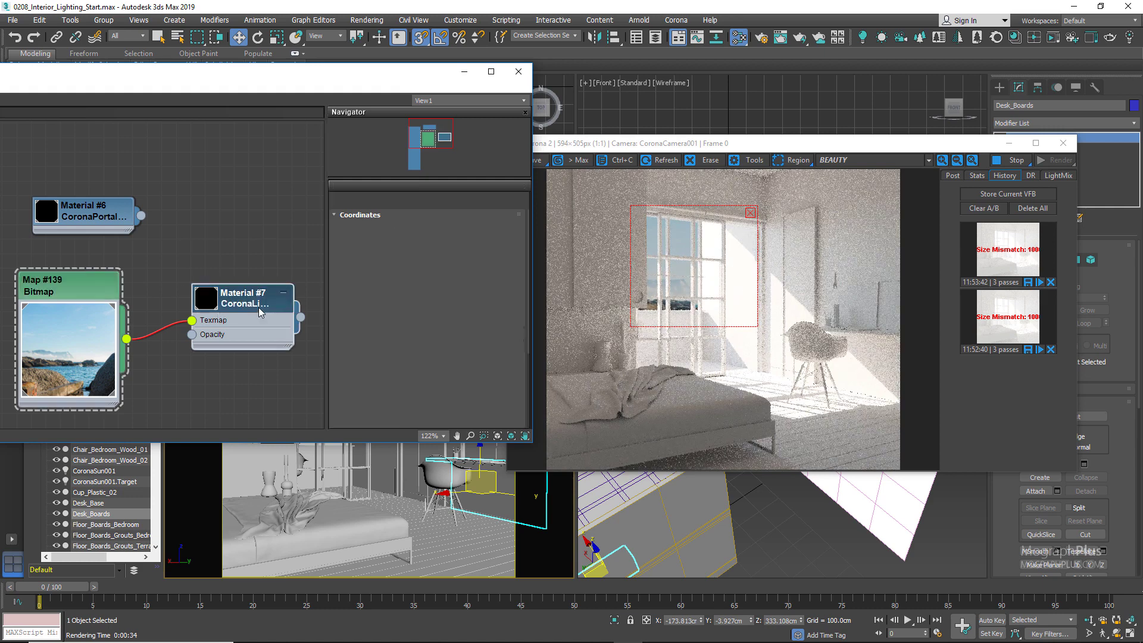
double_click(492, 235)
text(4)
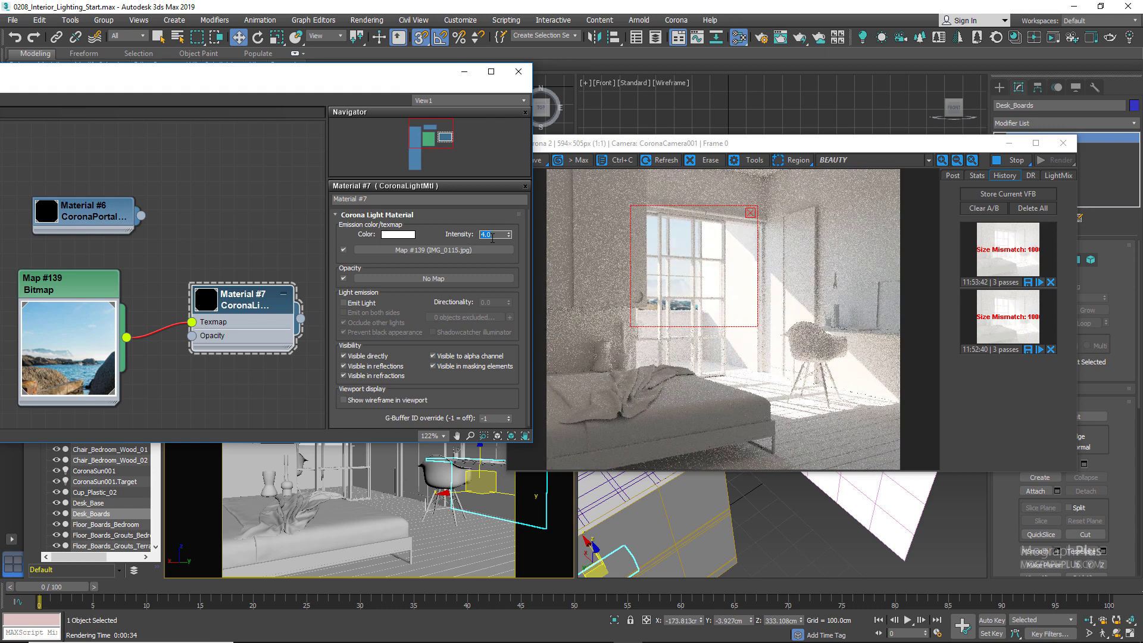
click(752, 212)
click(1014, 160)
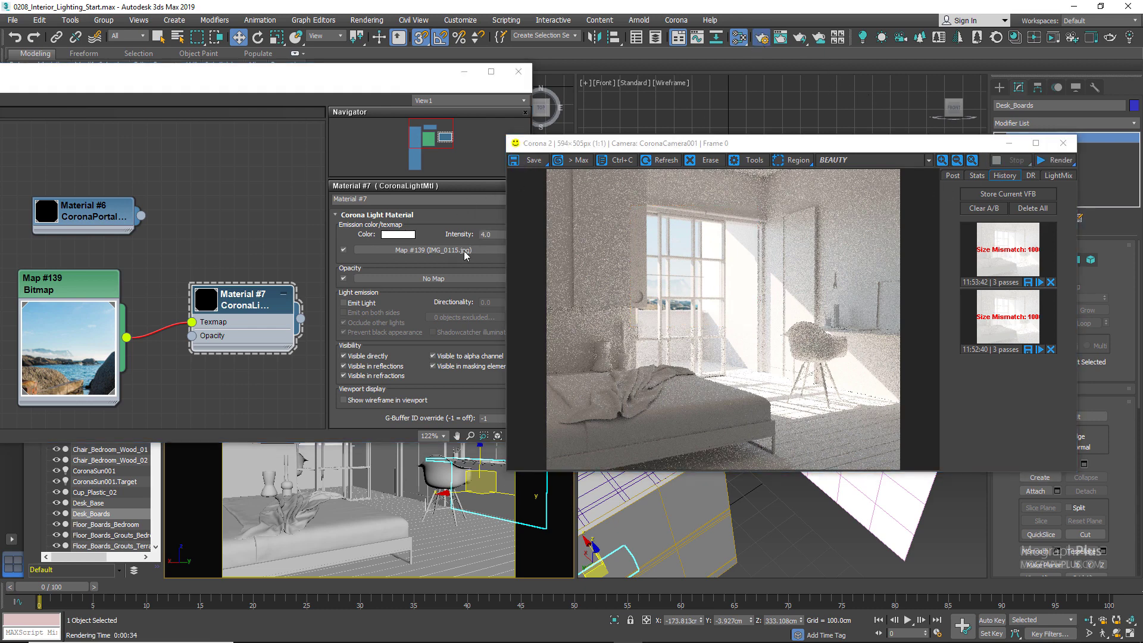
key(F10)
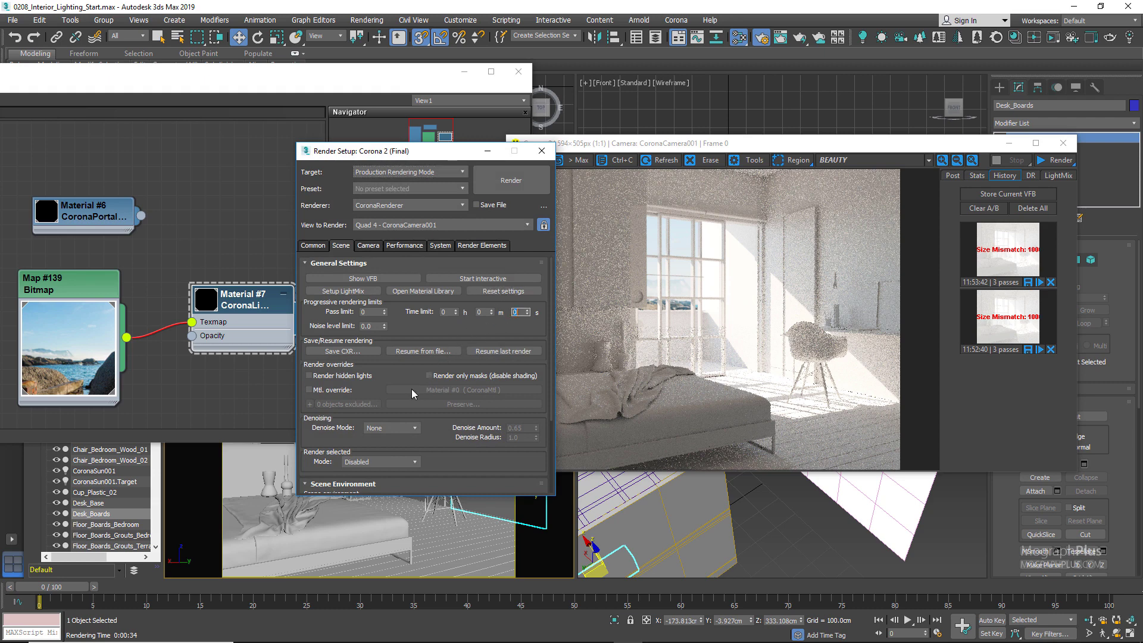
- Set the render time limit to 0 and Denoise Mode to Full denoising
text(0)
click(392, 465)
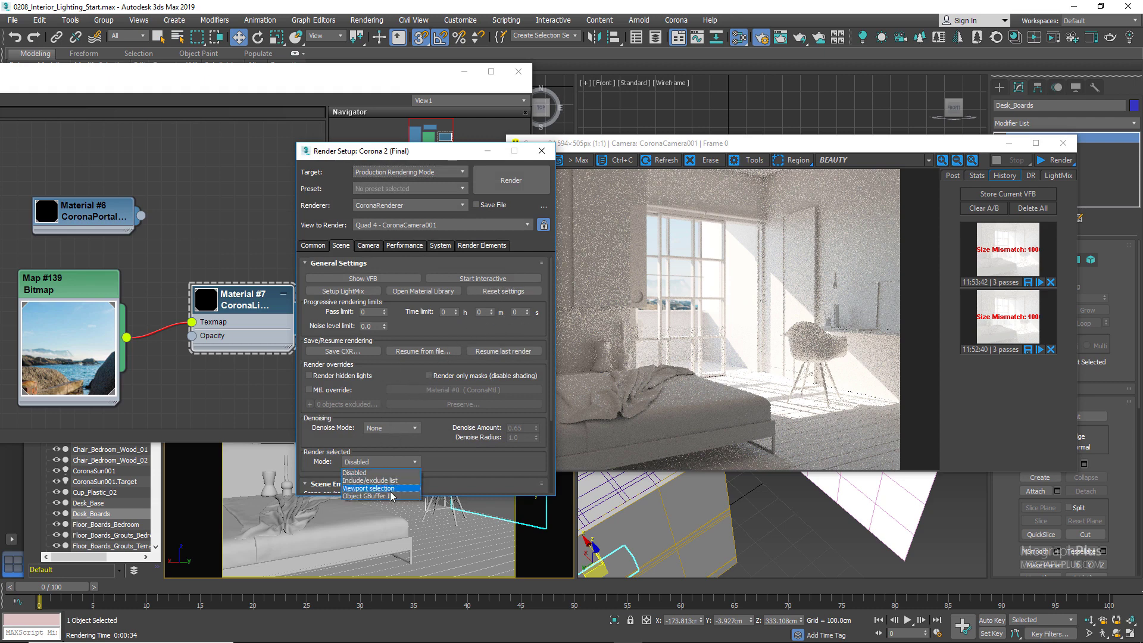
click(390, 428)
click(390, 427)
click(392, 454)
- Start the final render, close Slate and Render Setup, and cancel the progress dialog
click(546, 191)
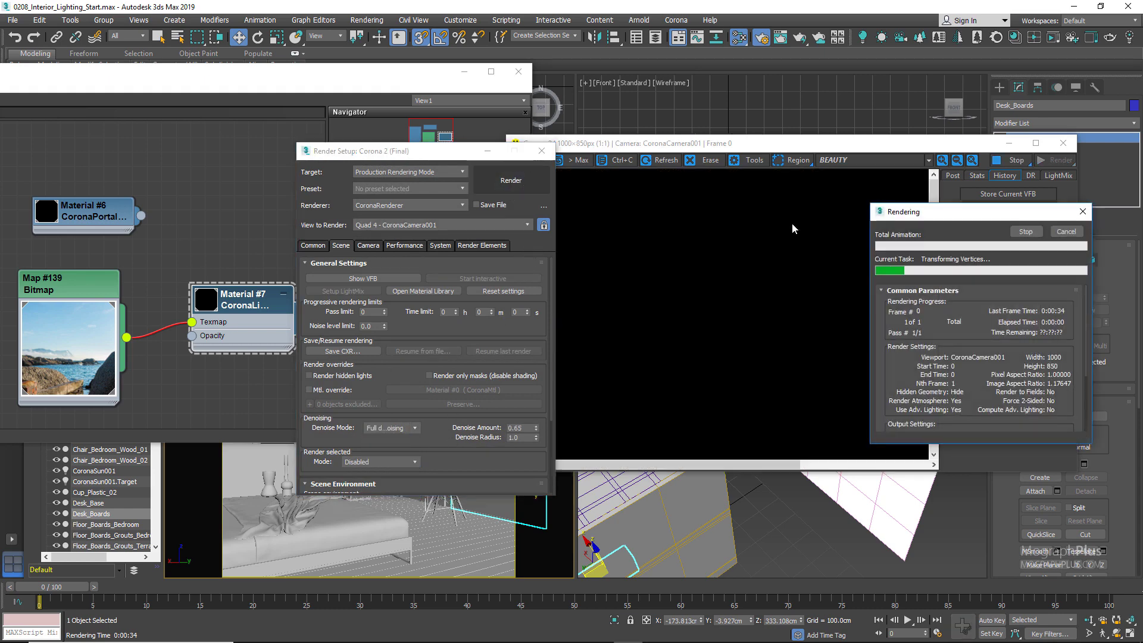
click(518, 71)
key(F10)
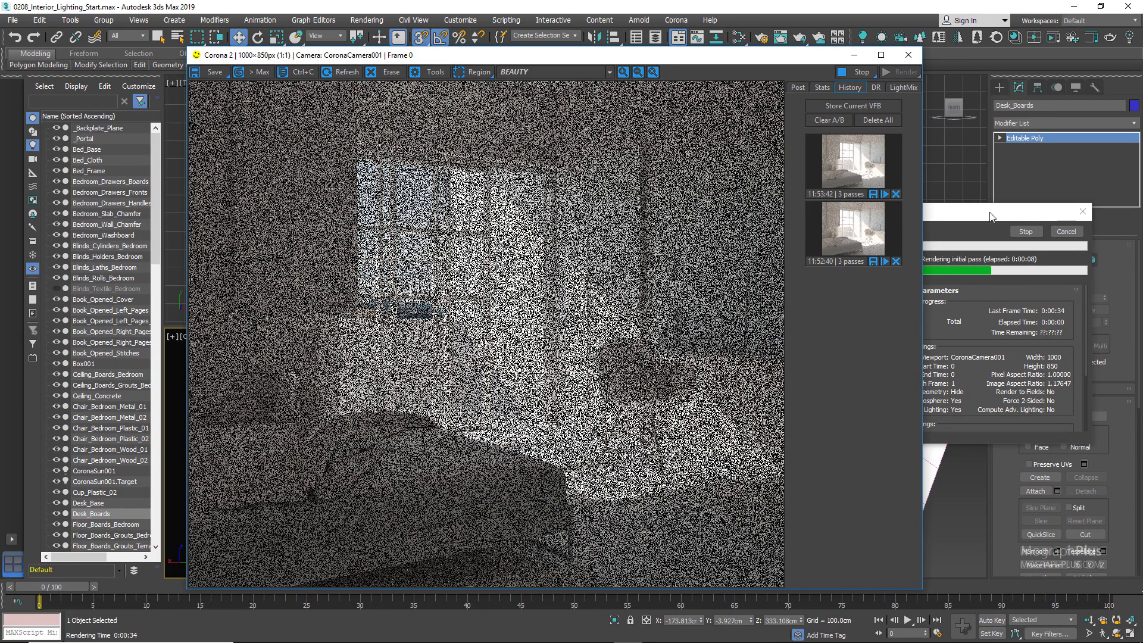
drag(993, 215, 1001, 201)
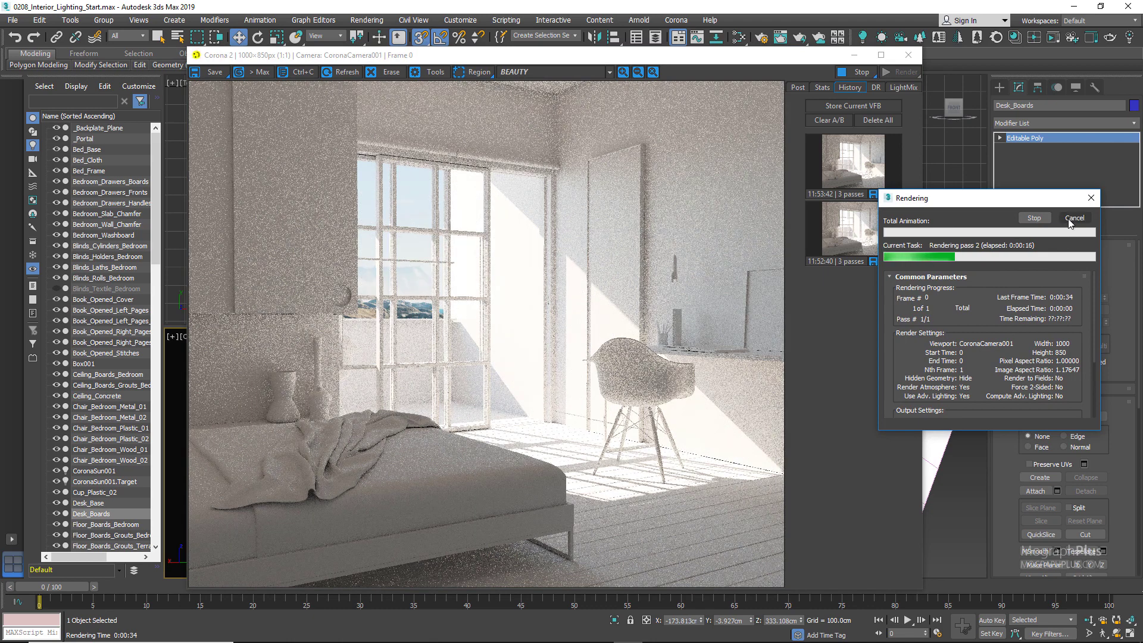
click(1072, 219)
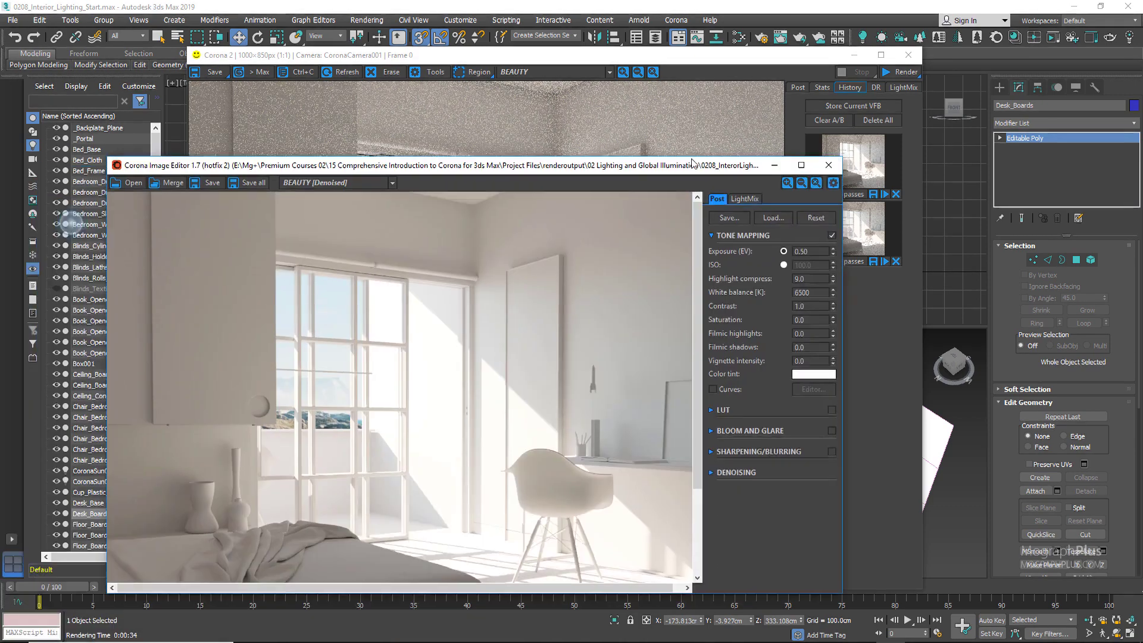
- Load the 0208_InteriorLighting_01 render full-screen in the image editor and set contrast to 2.50
drag(614, 162, 757, 115)
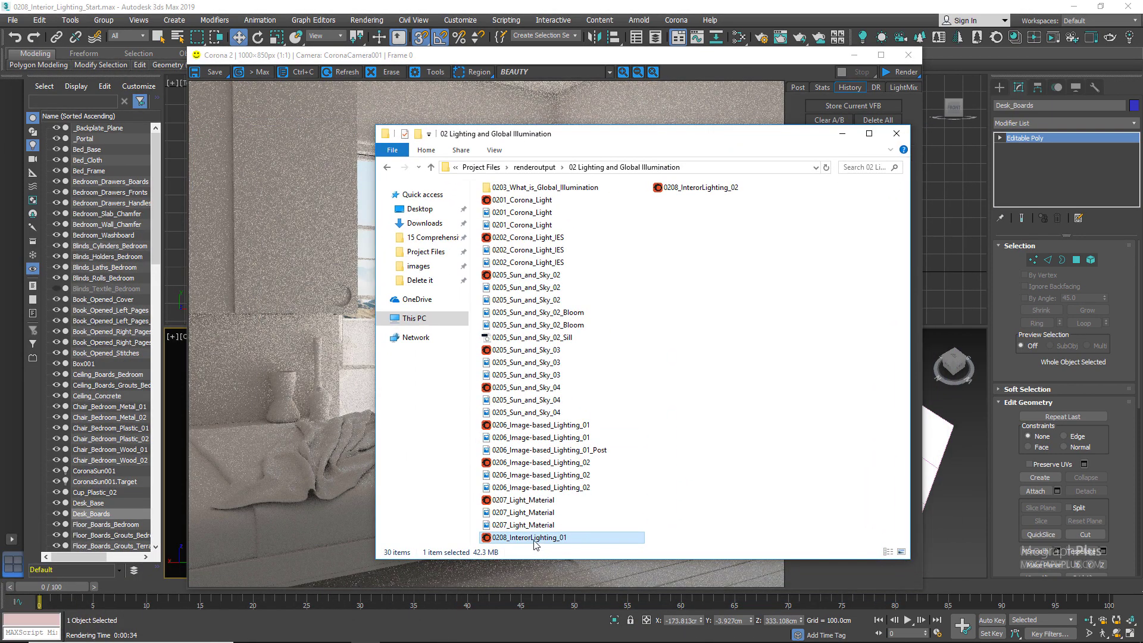
double_click(534, 538)
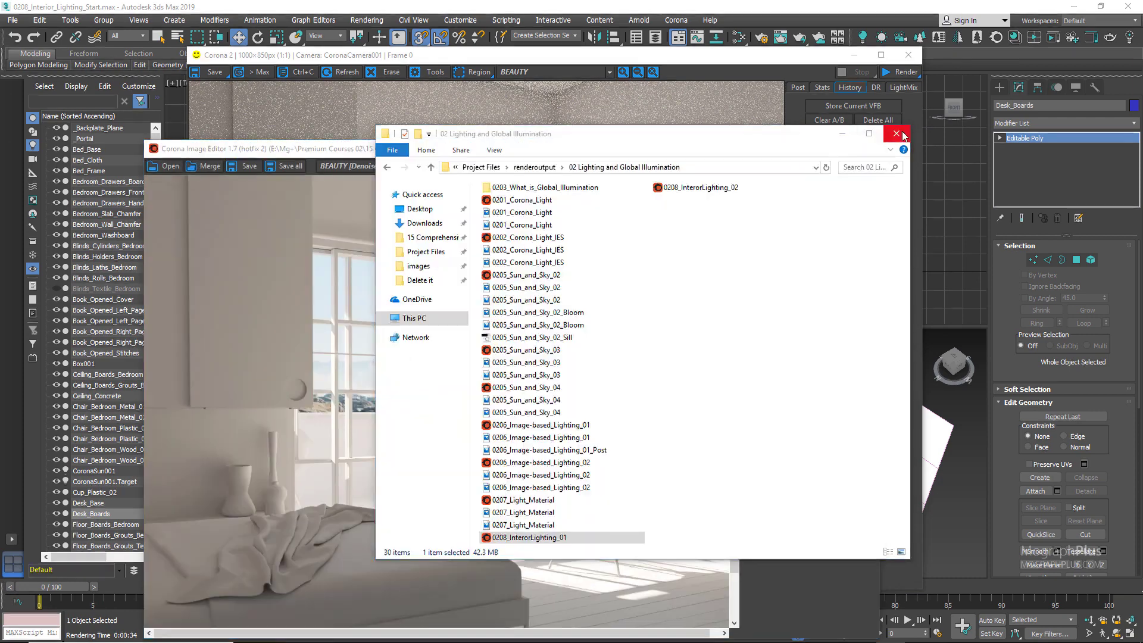
click(903, 136)
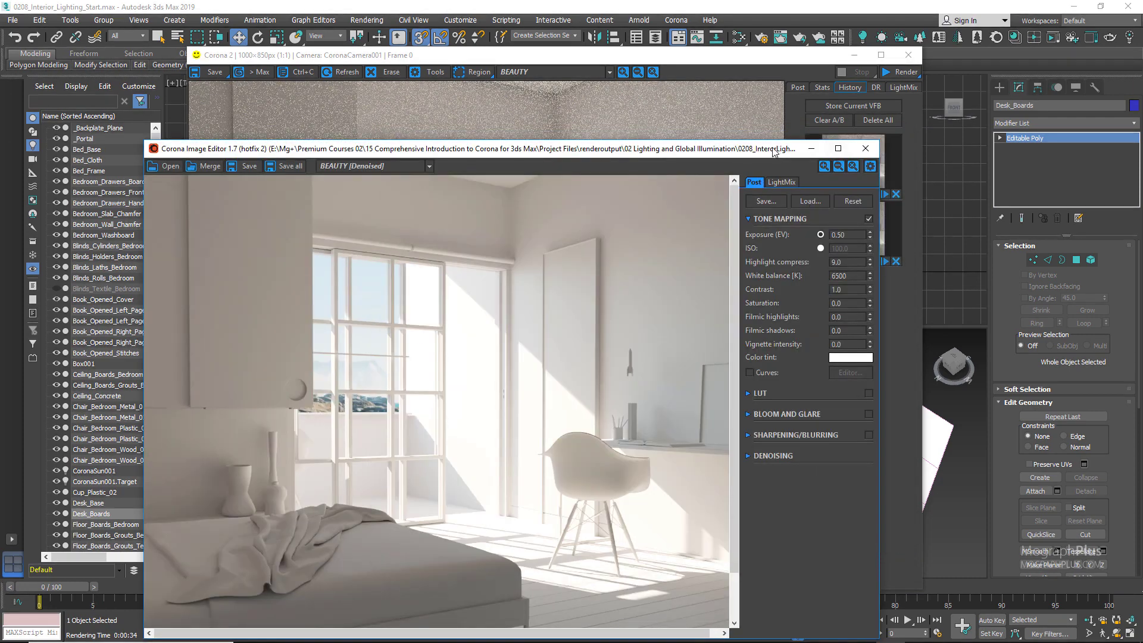
double_click(756, 149)
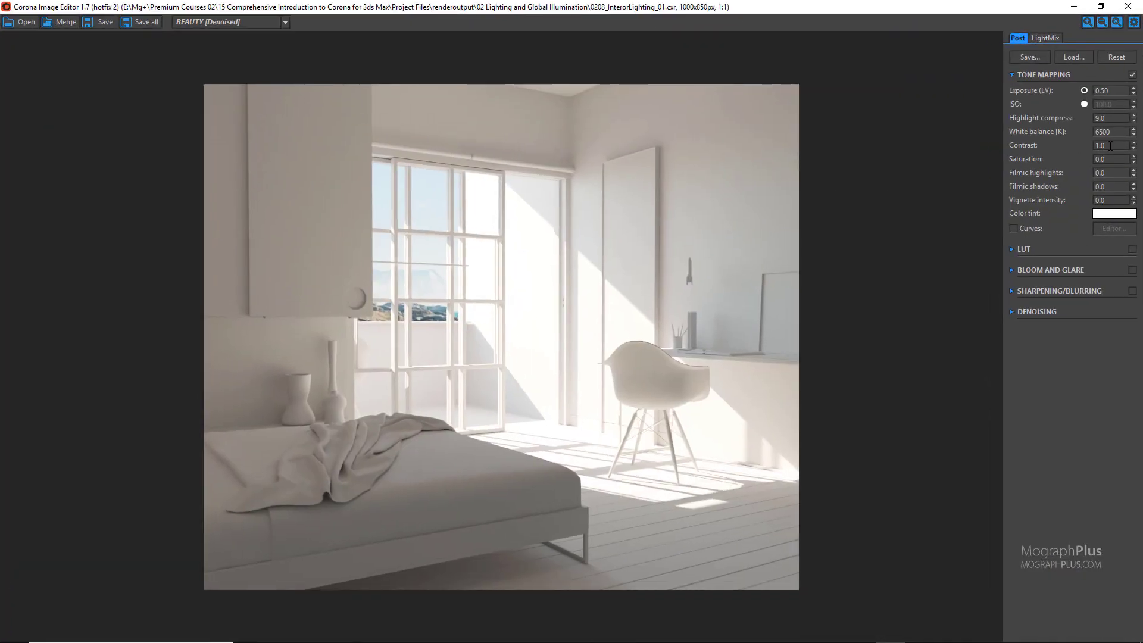
text(2.50)
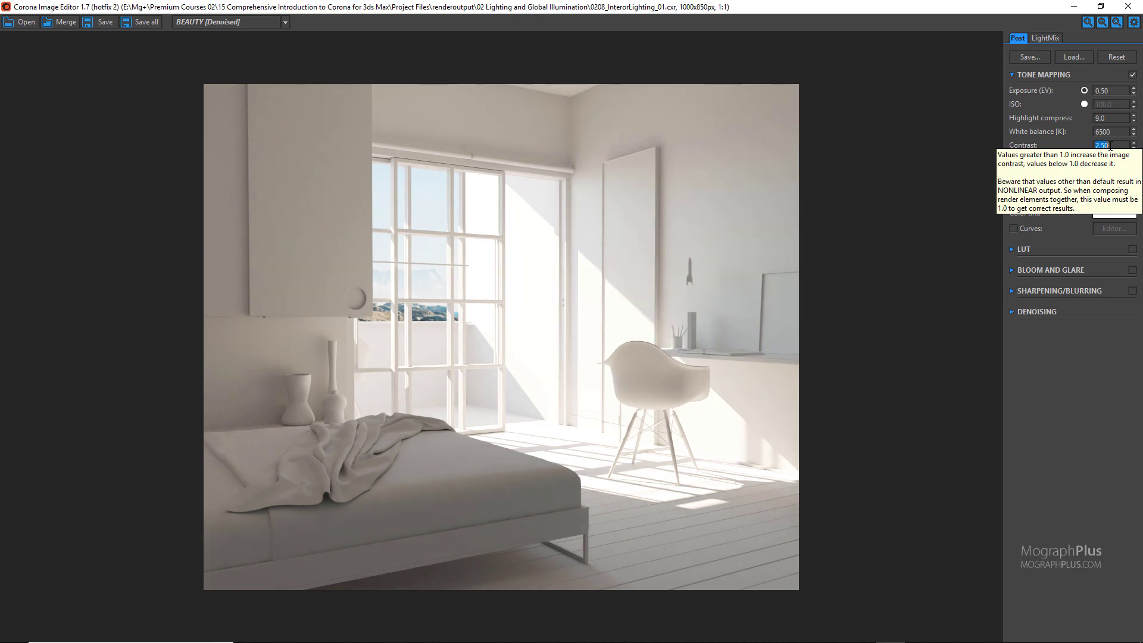
key(Return)
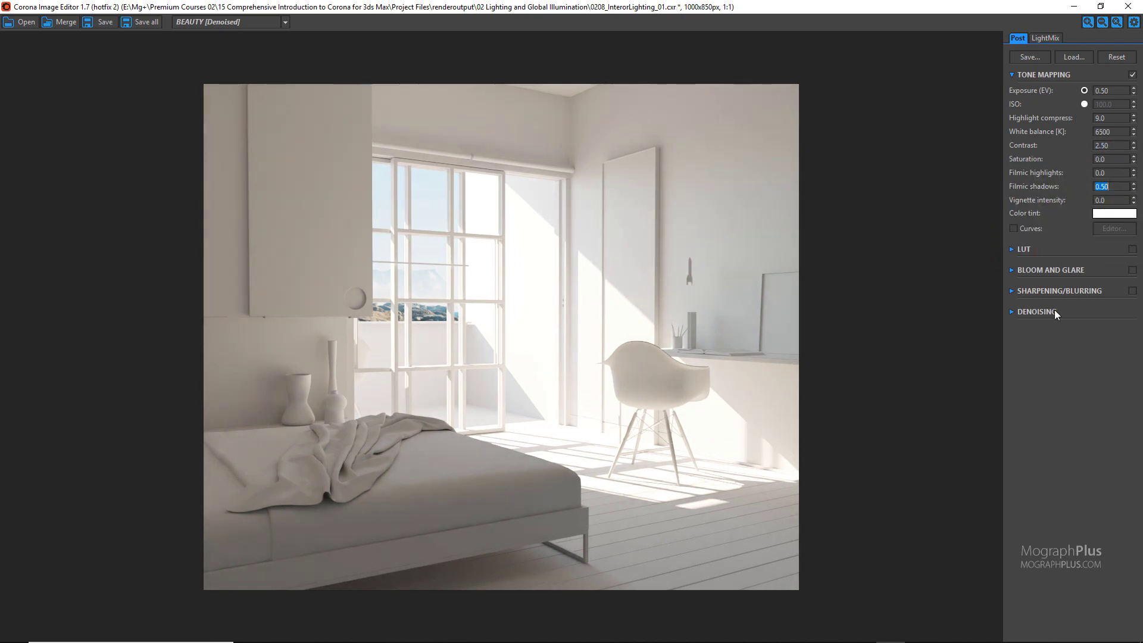
- Try a denoise amount of 0.0, then restore it to 0.650
click(1012, 313)
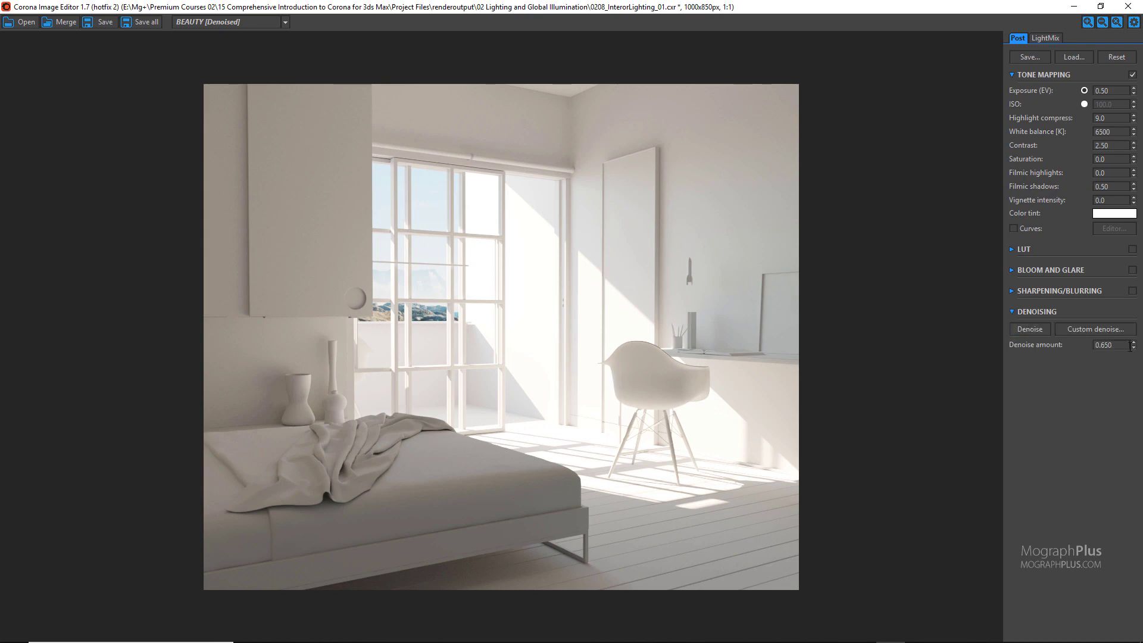
drag(1135, 349, 1121, 488)
key(BackSpace)
text(65)
key(Return)
- Cancel a PNG save, exit the editor without saving, and close the render window
click(102, 22)
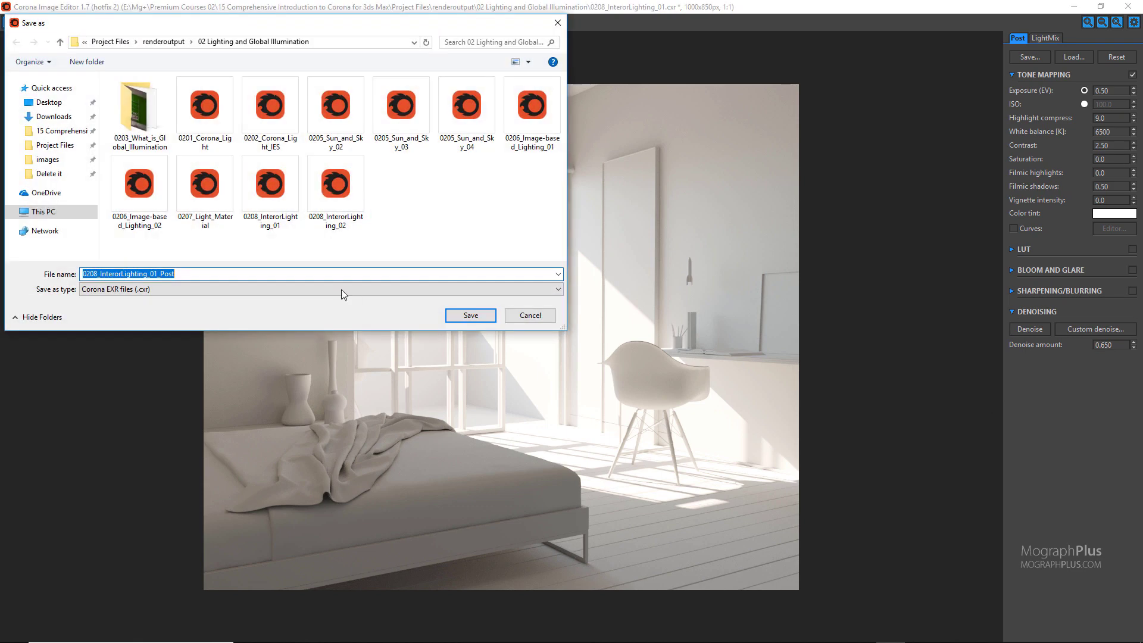
click(314, 289)
click(250, 324)
double_click(229, 271)
click(534, 315)
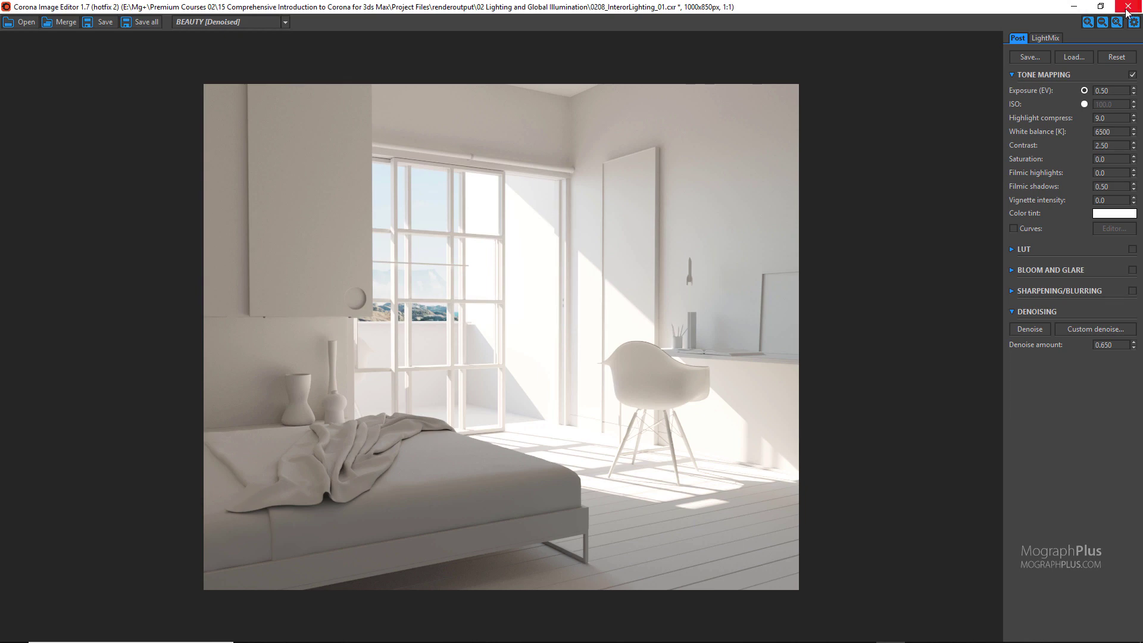
click(1128, 7)
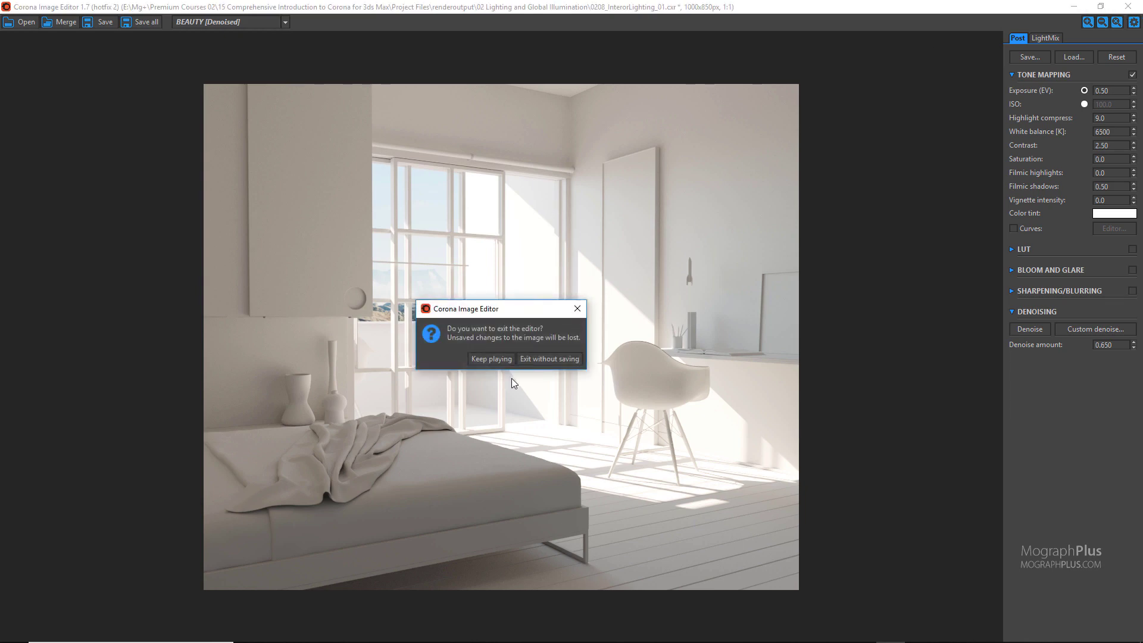
click(544, 359)
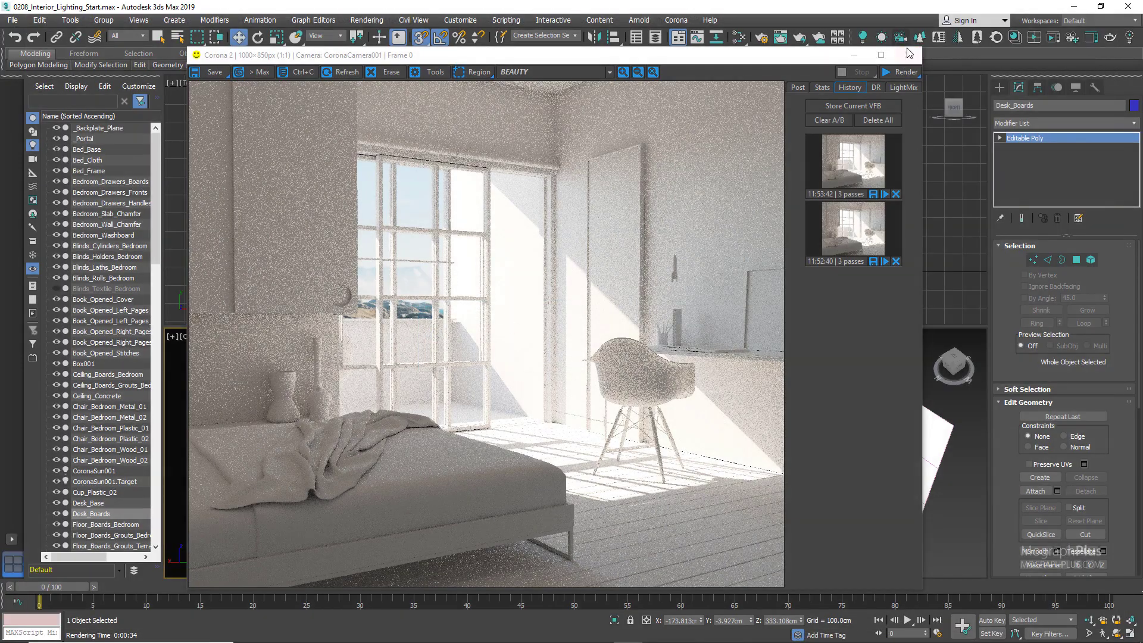
click(909, 54)
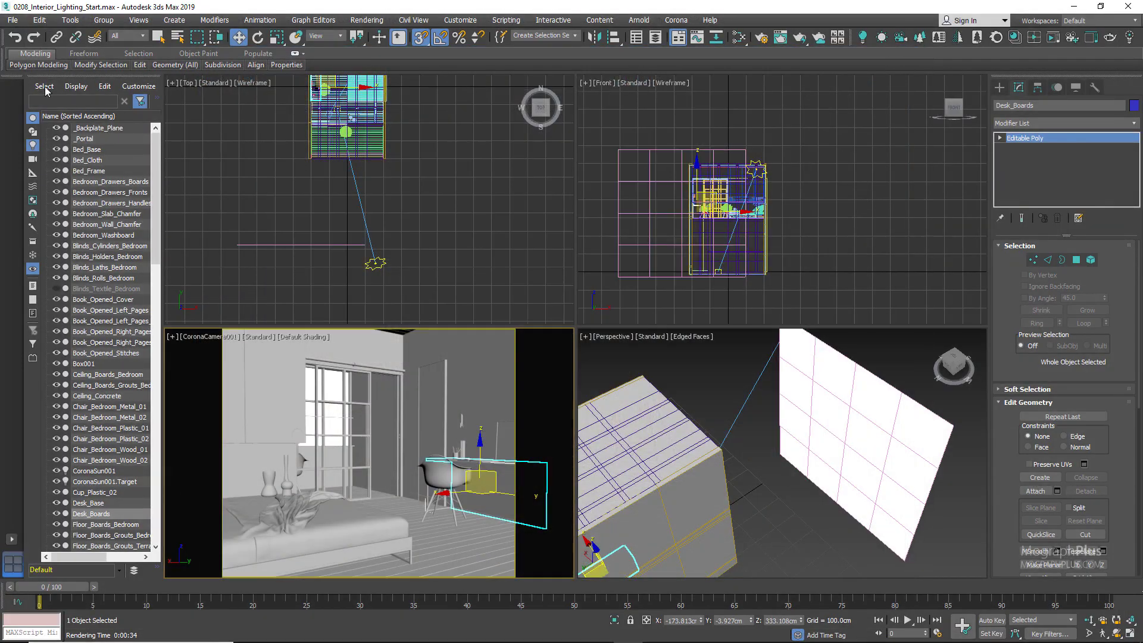
- Save the scene via Save As under the name 0208_Interior_Lighting_Finished_01.max
click(12, 21)
click(80, 131)
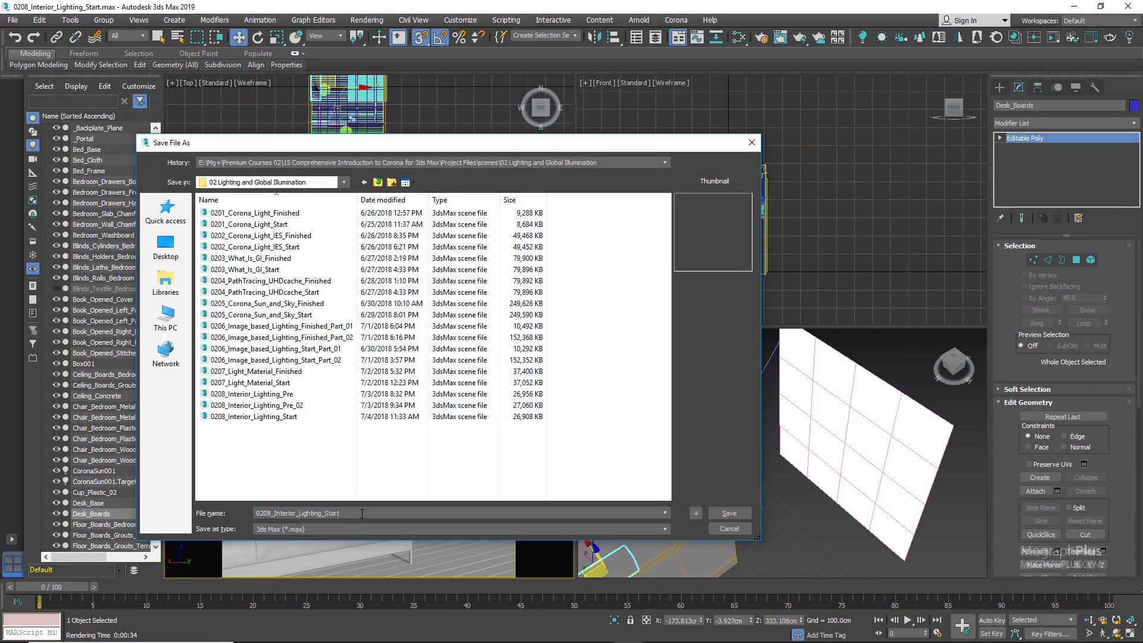
key(BackSpace)
key(BackSpace)
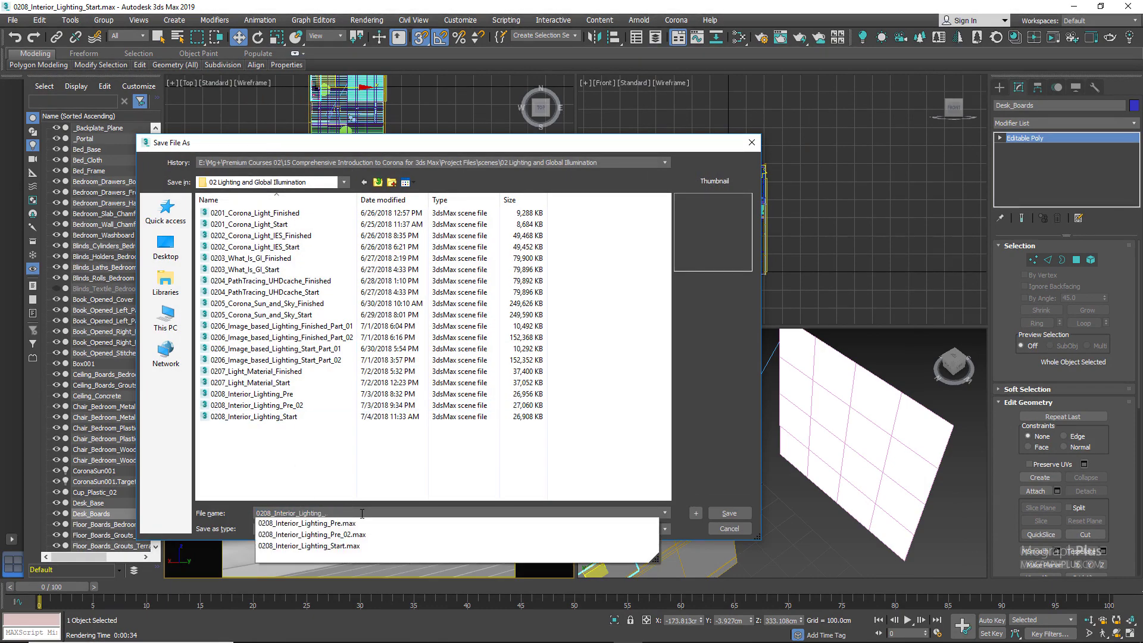
text(Finished_01)
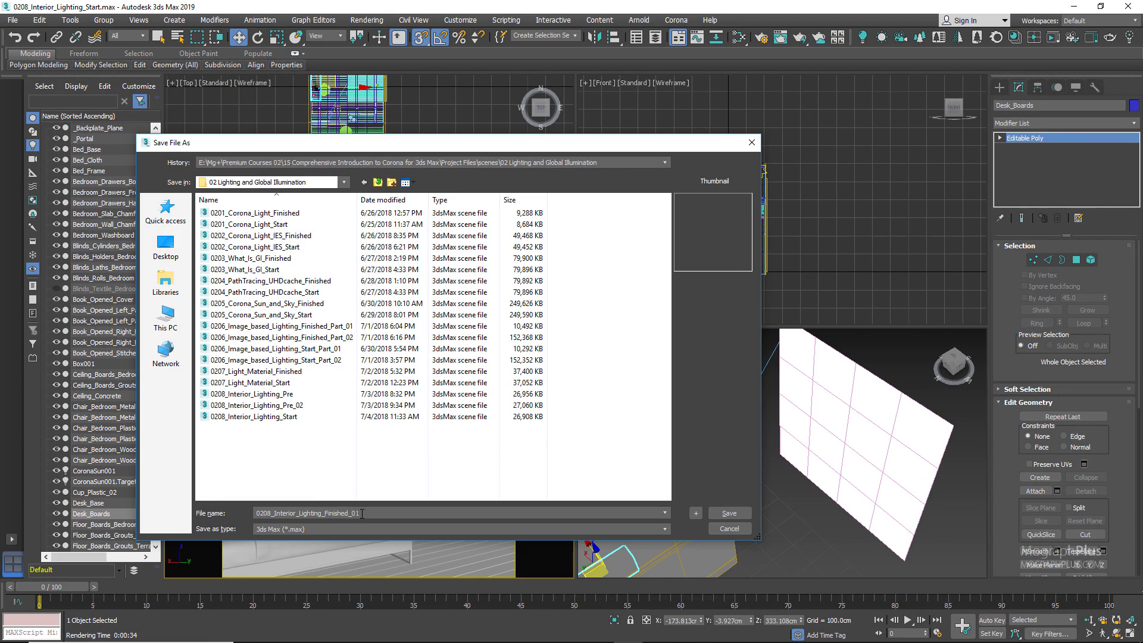
key(Return)
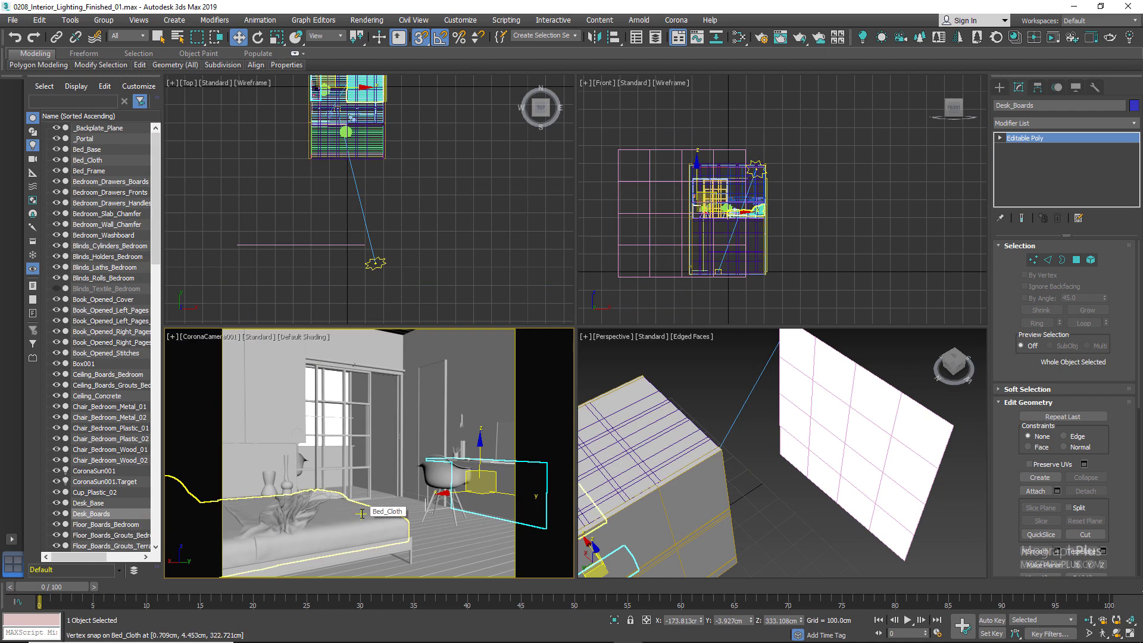
- Turn off CoronaSun001 and clear the environment map
click(375, 262)
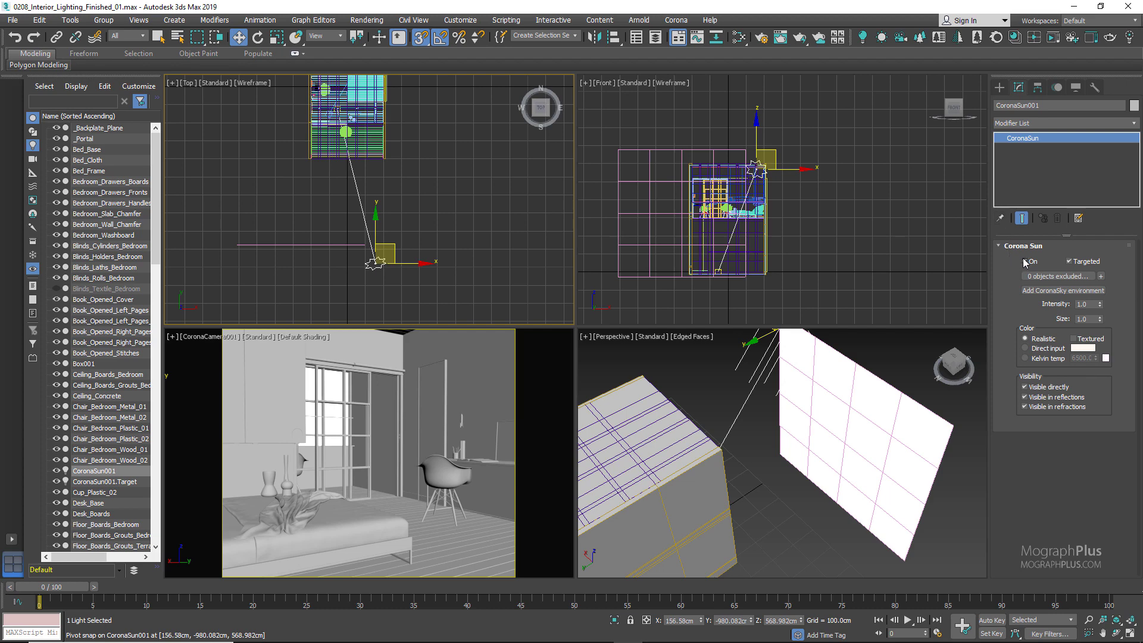
click(1027, 262)
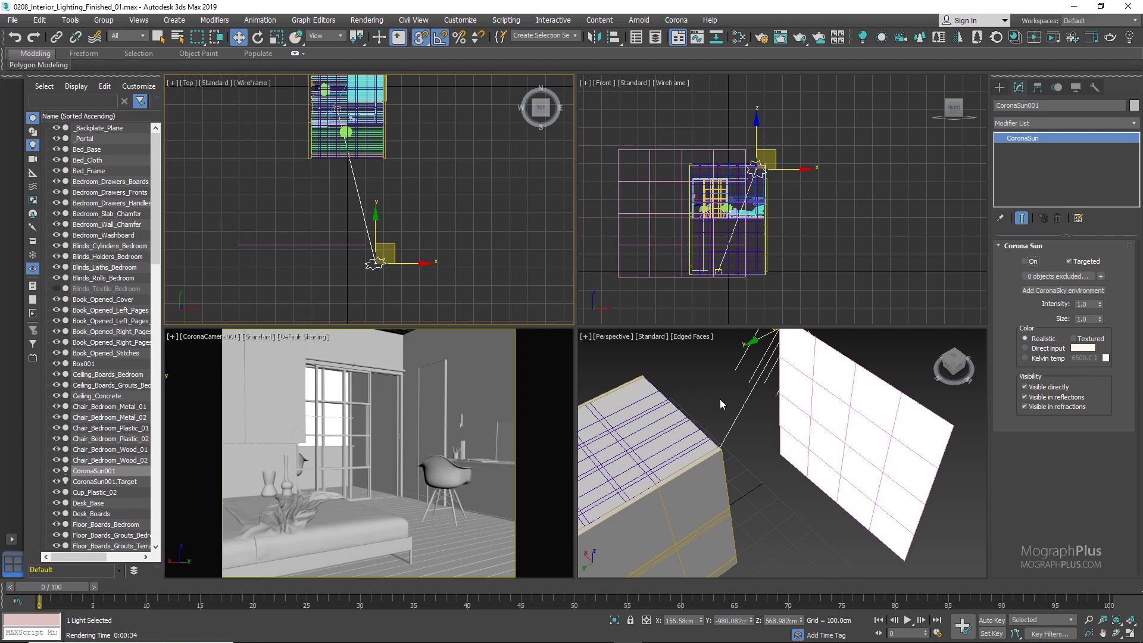
key(8)
right_click(962, 440)
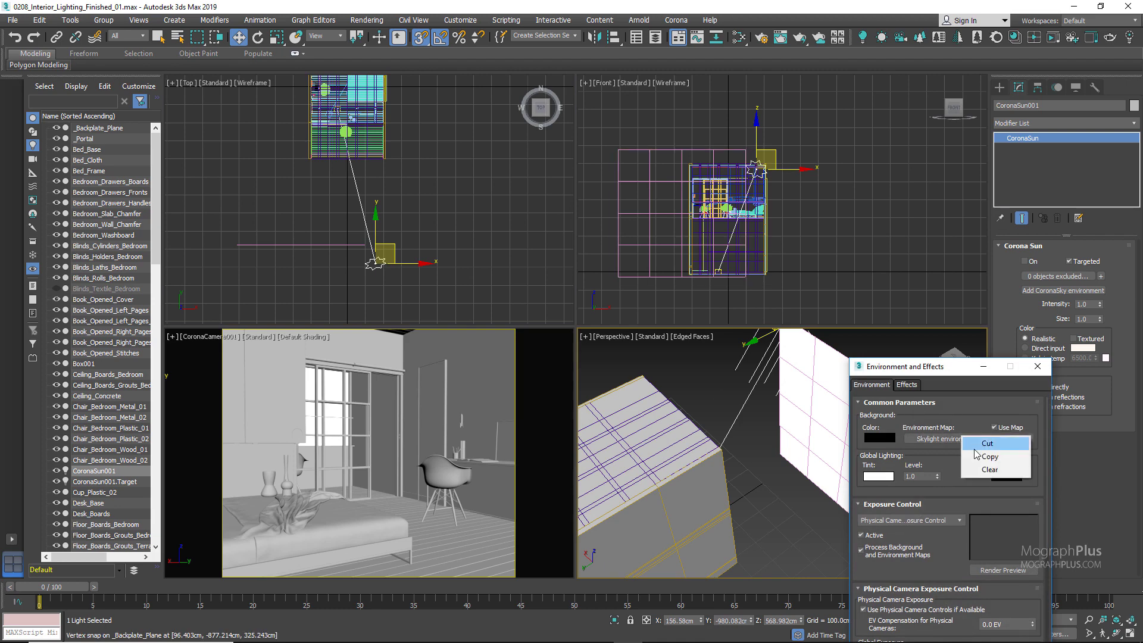
click(998, 470)
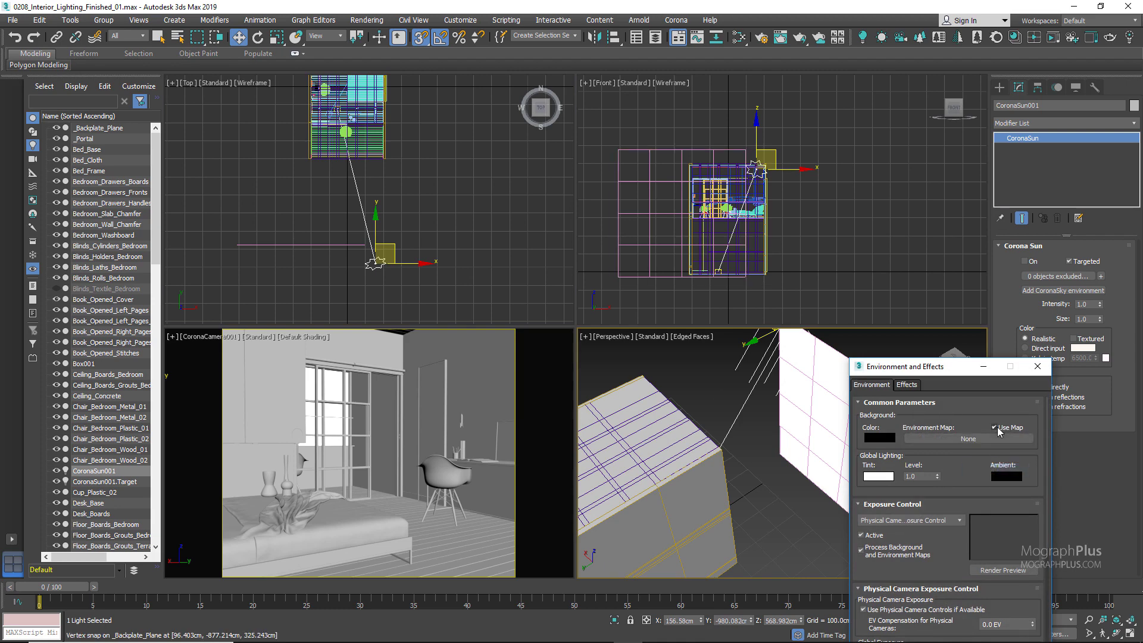
click(1037, 366)
- Hide _Backplane_Plane in the Scene Explorer
click(846, 381)
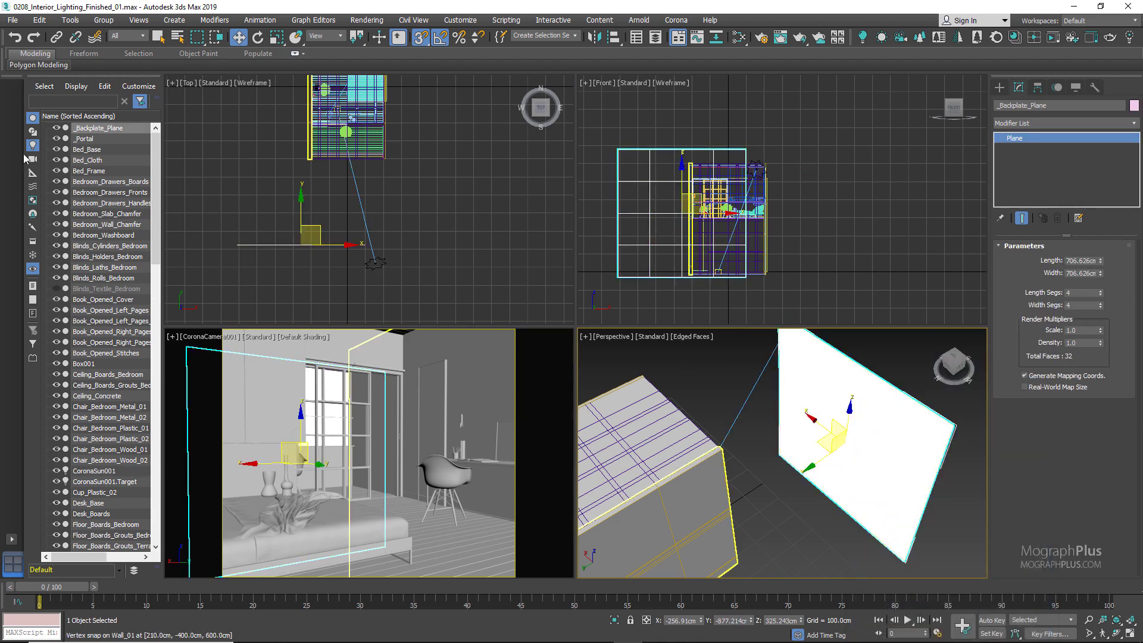
click(57, 128)
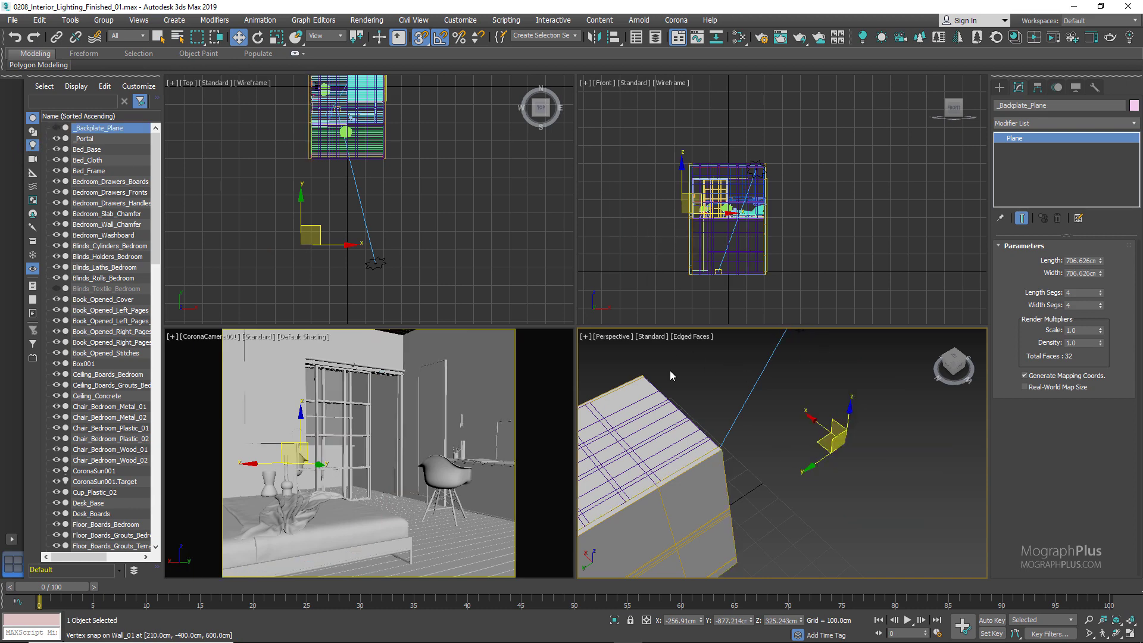
alt+middle_drag(709, 438, 640, 433)
- Create a Bitmap node loaded with the_sky_is_on_fire_4k.hdr in the Slate Material Editor
key(m)
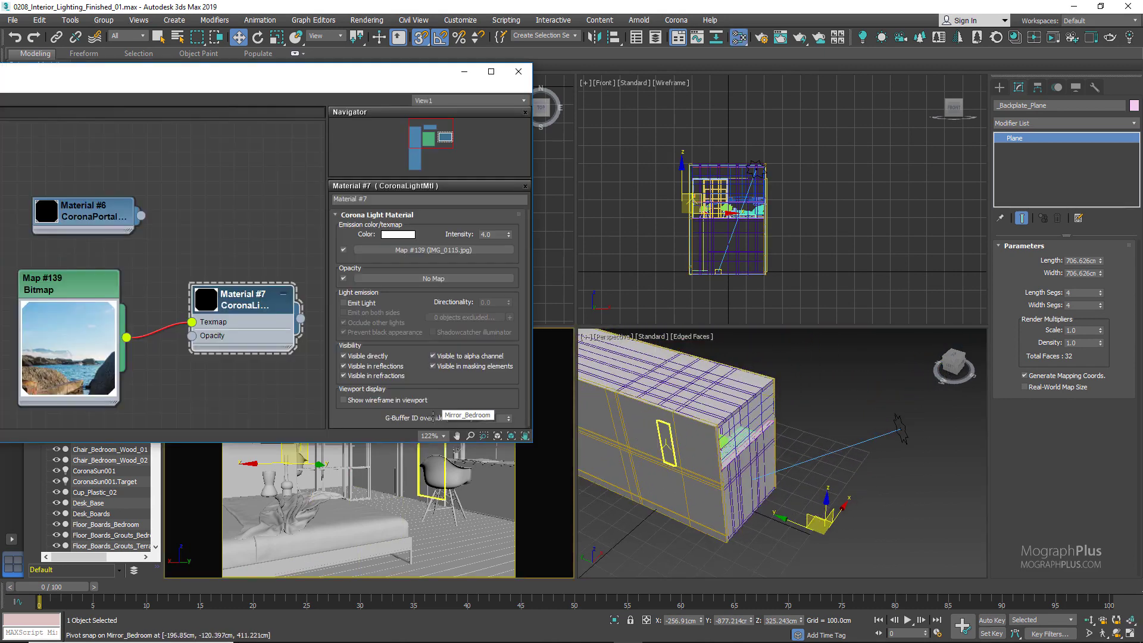
middle_drag(165, 249, 196, 119)
right_click(116, 235)
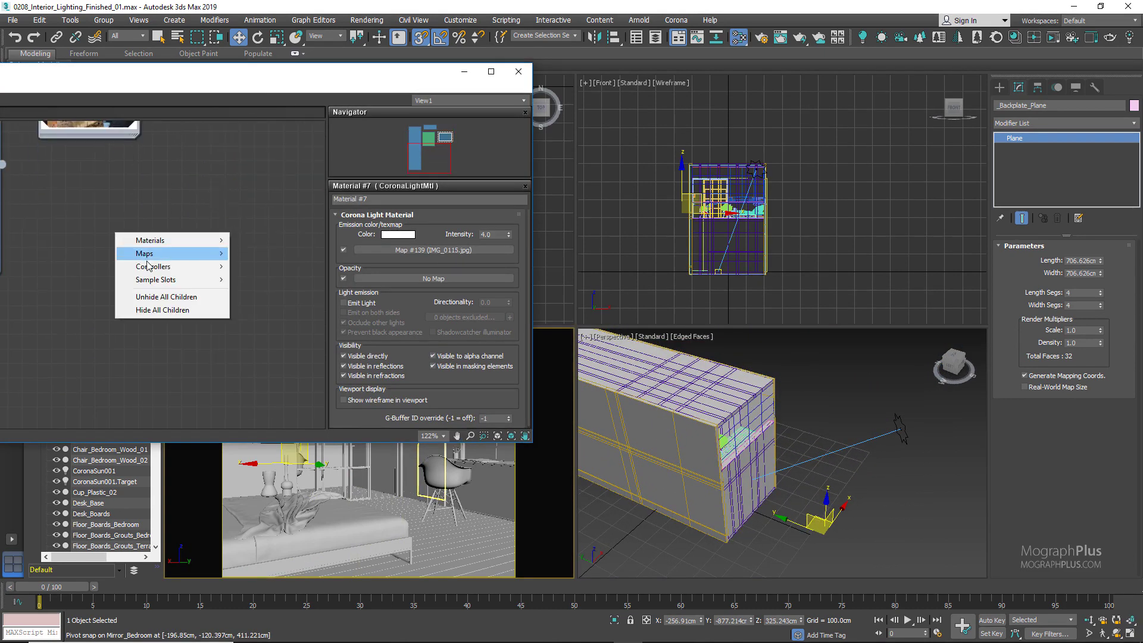
mouse_move(157, 257)
mouse_move(259, 253)
click(351, 206)
scroll(452, 298, down, 5)
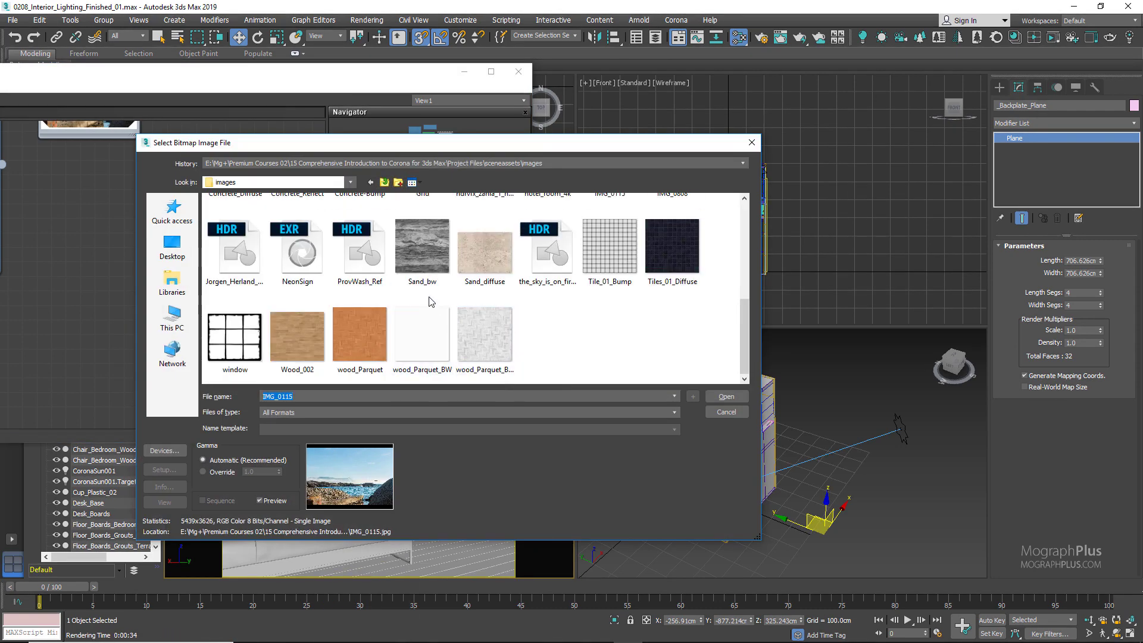
click(547, 265)
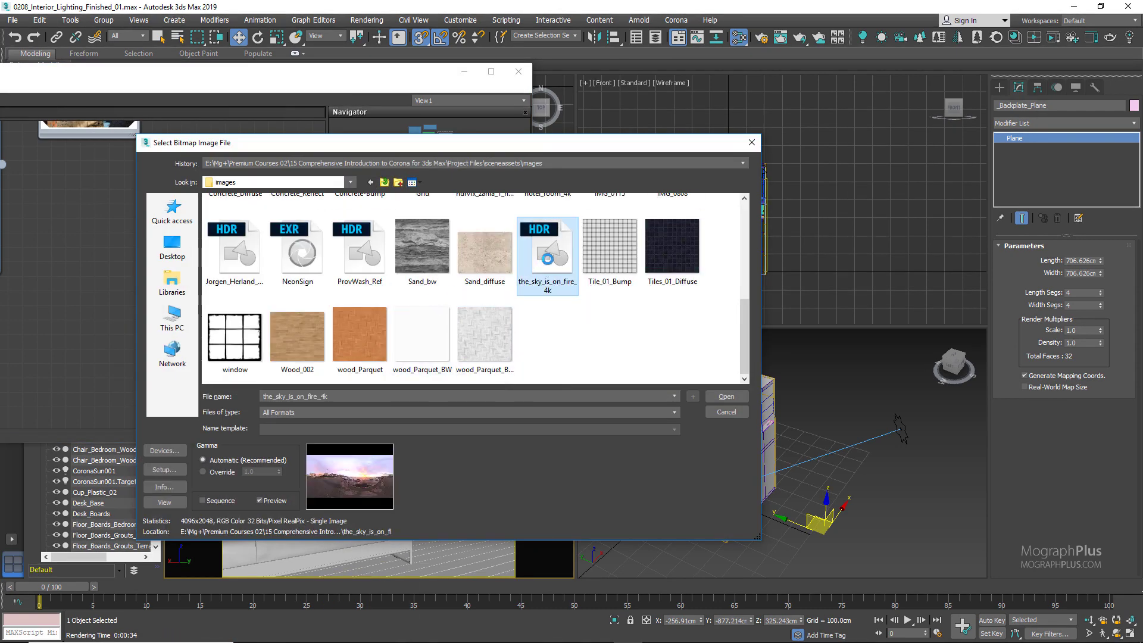
double_click(548, 264)
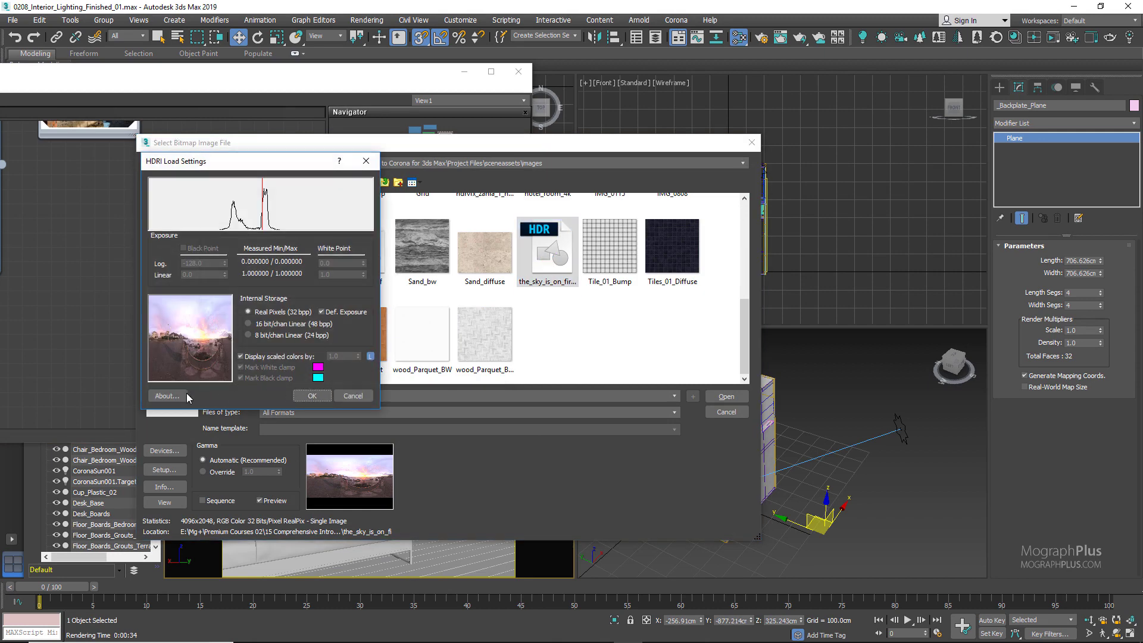
click(308, 395)
- Preview the sky HDR bitmap image at full size
double_click(113, 238)
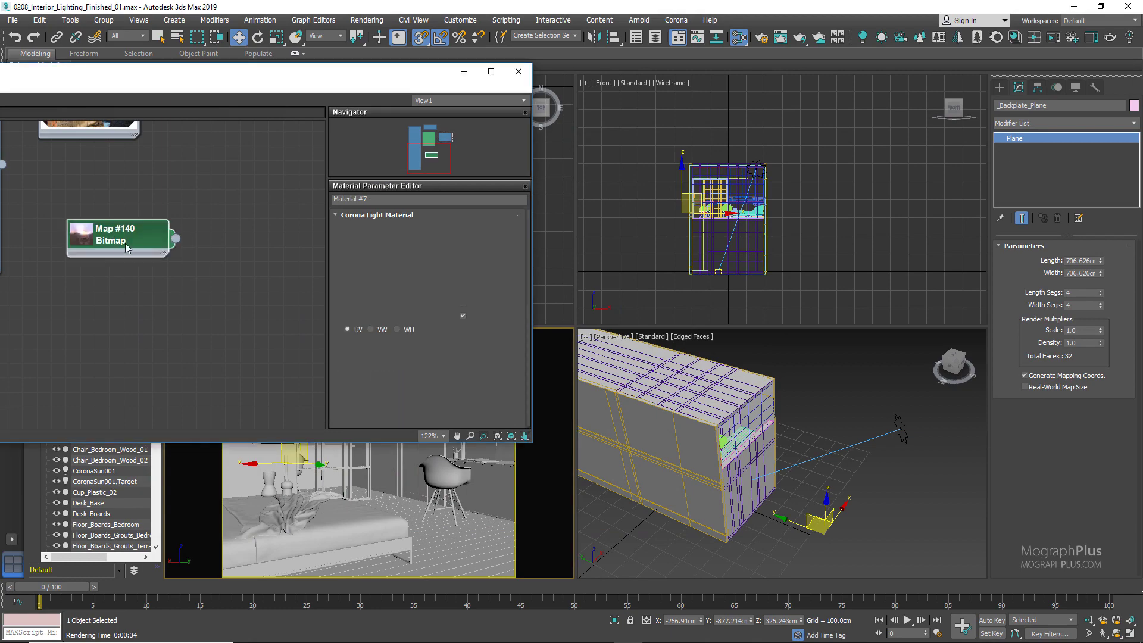
click(489, 396)
click(1128, 13)
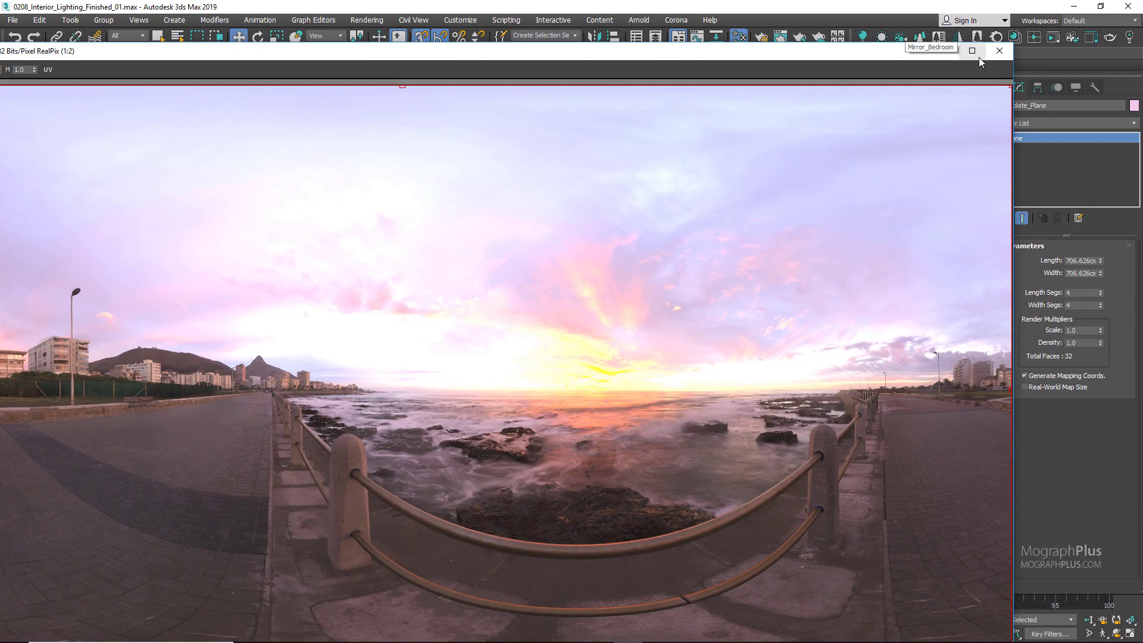
click(1001, 57)
- Feed the sky bitmap into a new CoronaColorCorrect map
drag(176, 240, 198, 287)
mouse_move(272, 308)
mouse_move(321, 319)
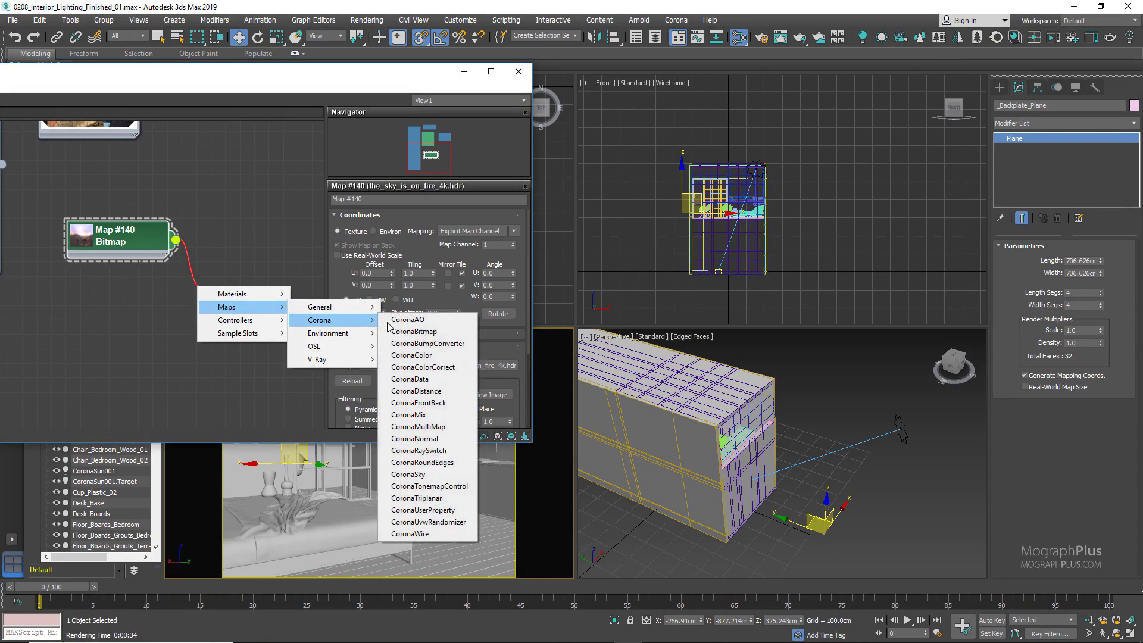
click(466, 367)
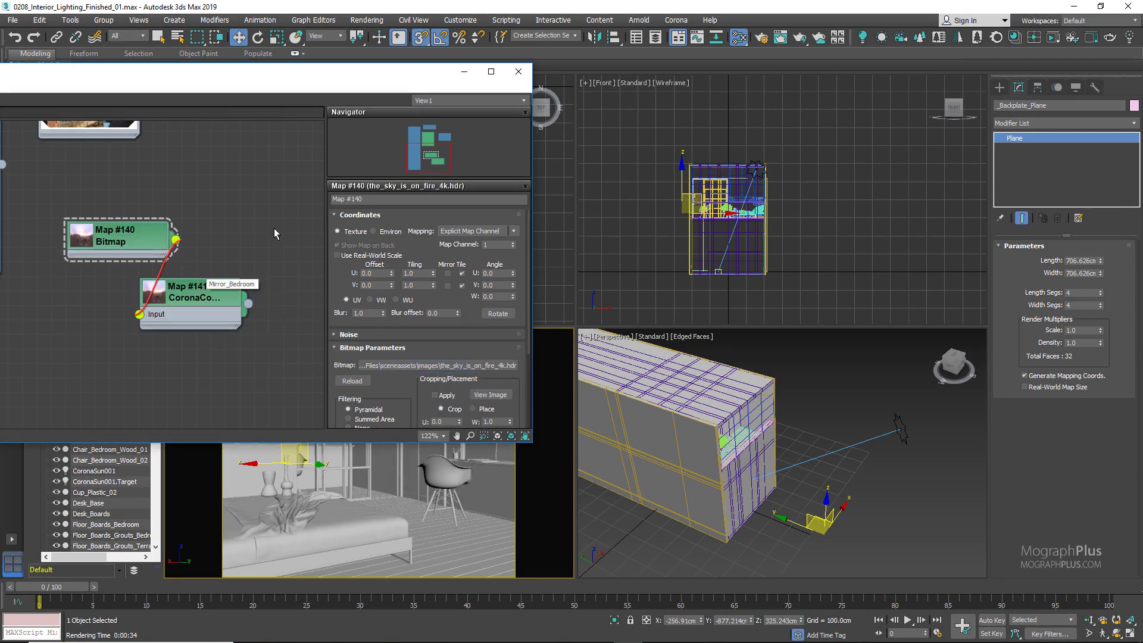
- Instance the CoronaColorCorrect map into the Environment Map slot and tidy the nodes
key(8)
drag(247, 305, 940, 444)
click(924, 567)
click(1038, 366)
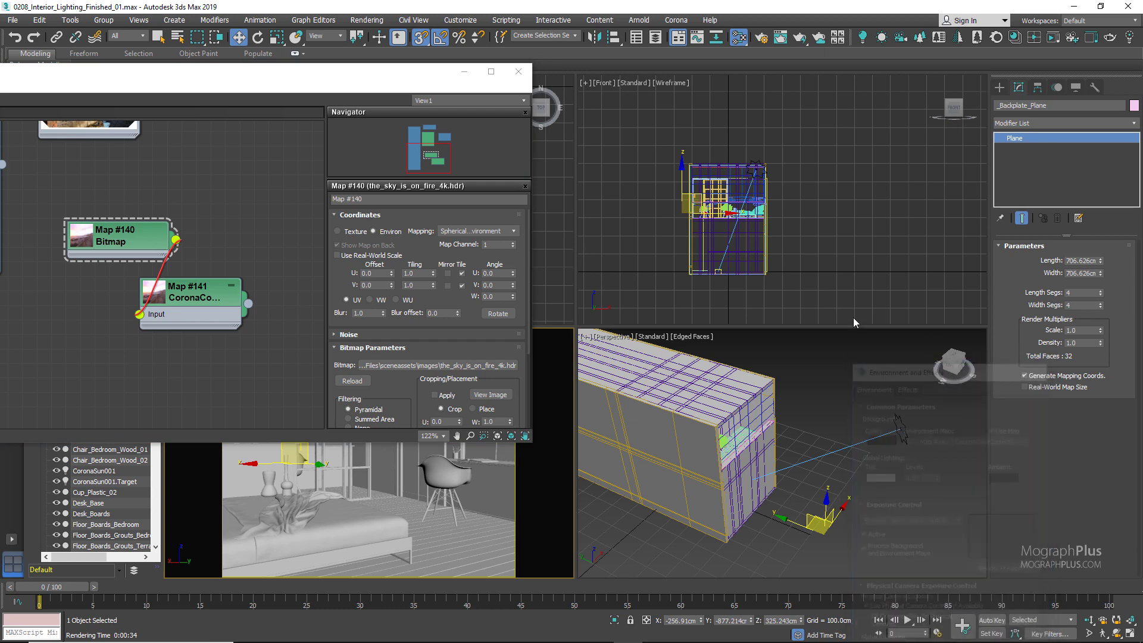
drag(173, 294, 215, 266)
drag(140, 249, 95, 263)
double_click(199, 268)
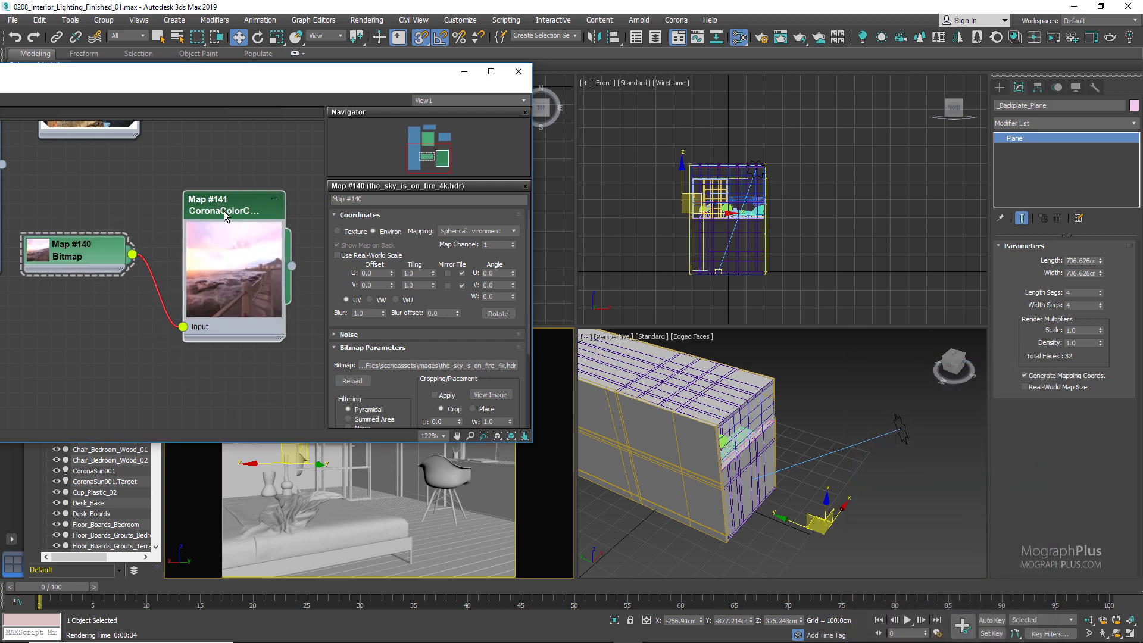
click(560, 524)
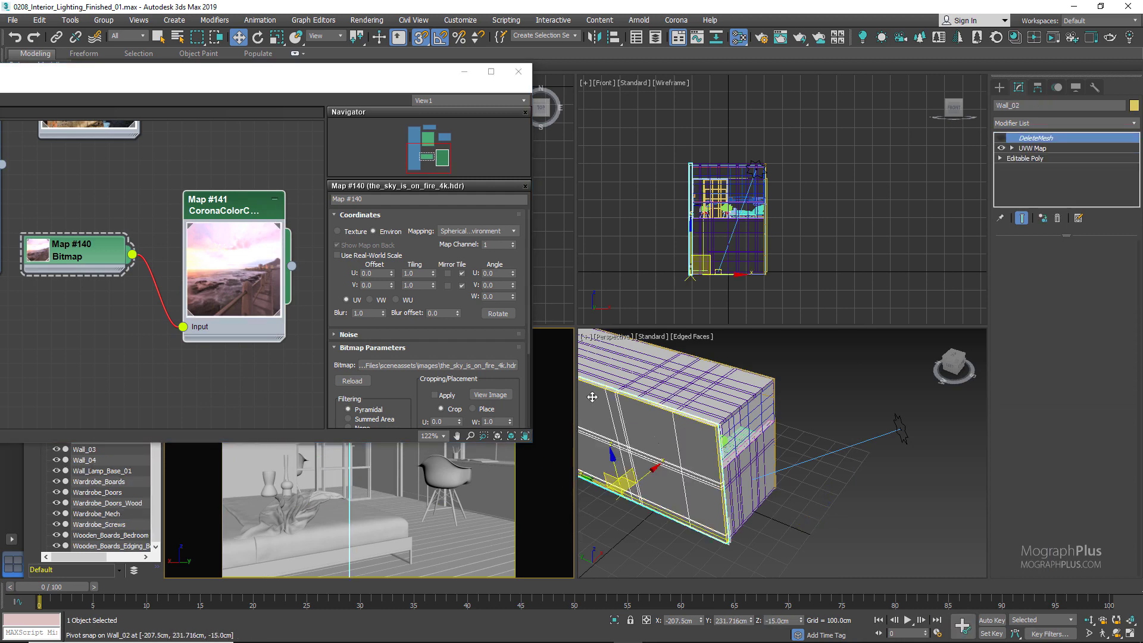
- Start the interactive camera render and set the color-correct exposure to 2.0
click(1052, 39)
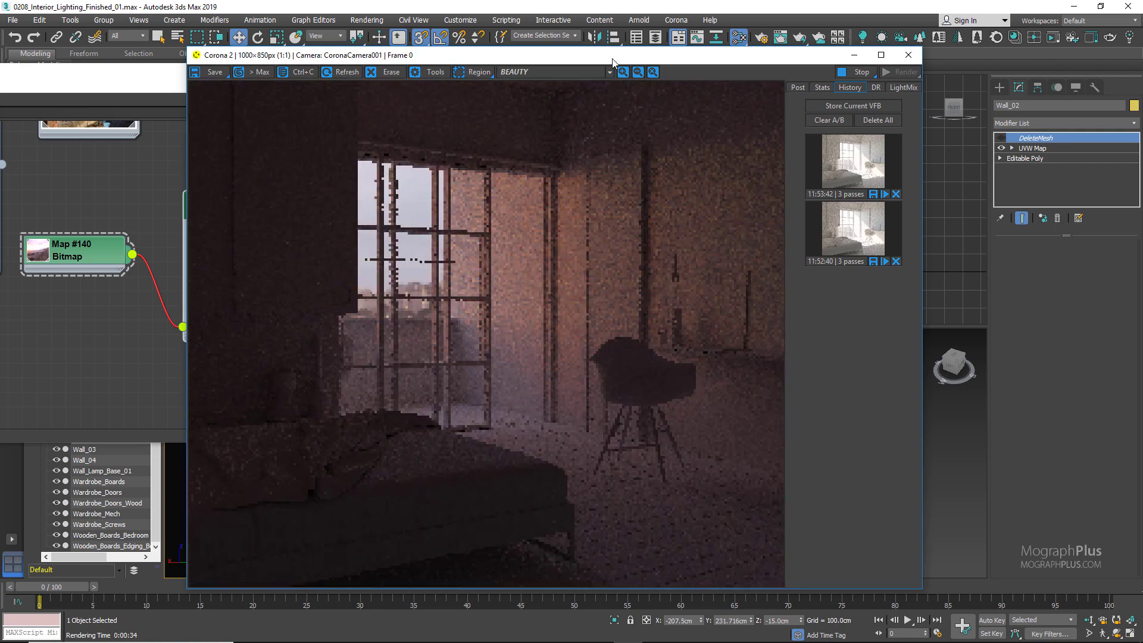
drag(613, 62, 798, 33)
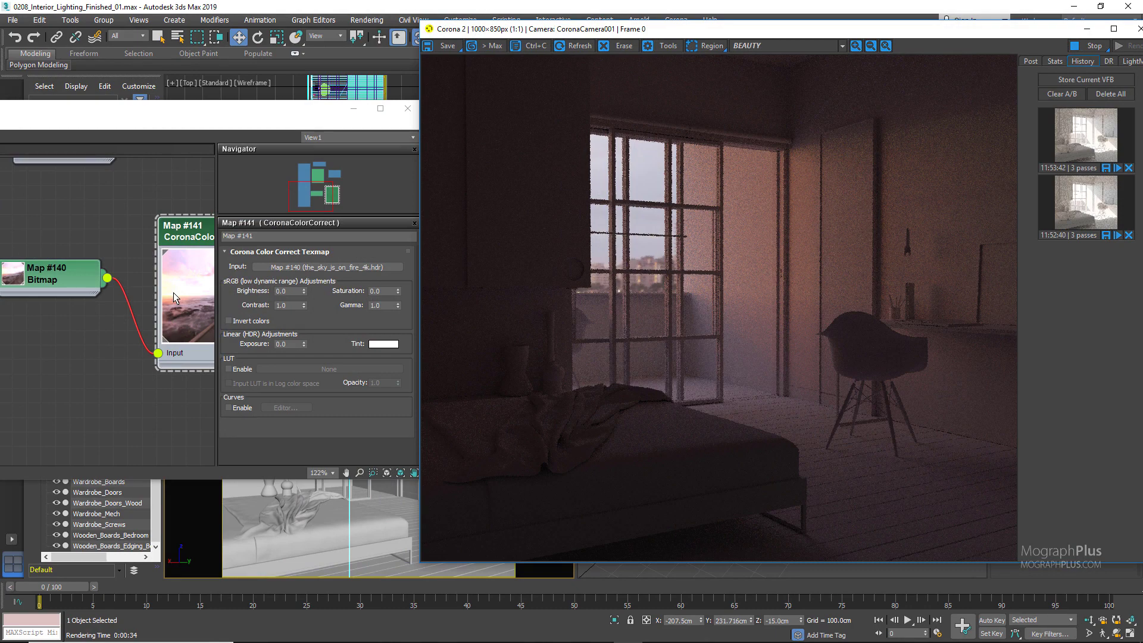
click(1032, 61)
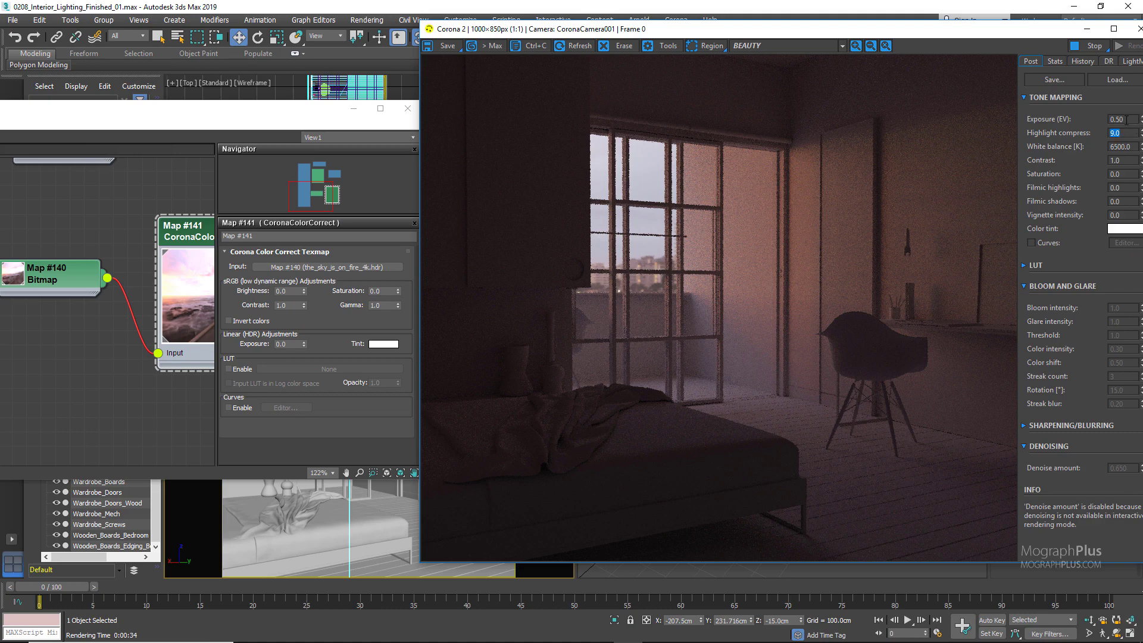
click(176, 245)
double_click(278, 344)
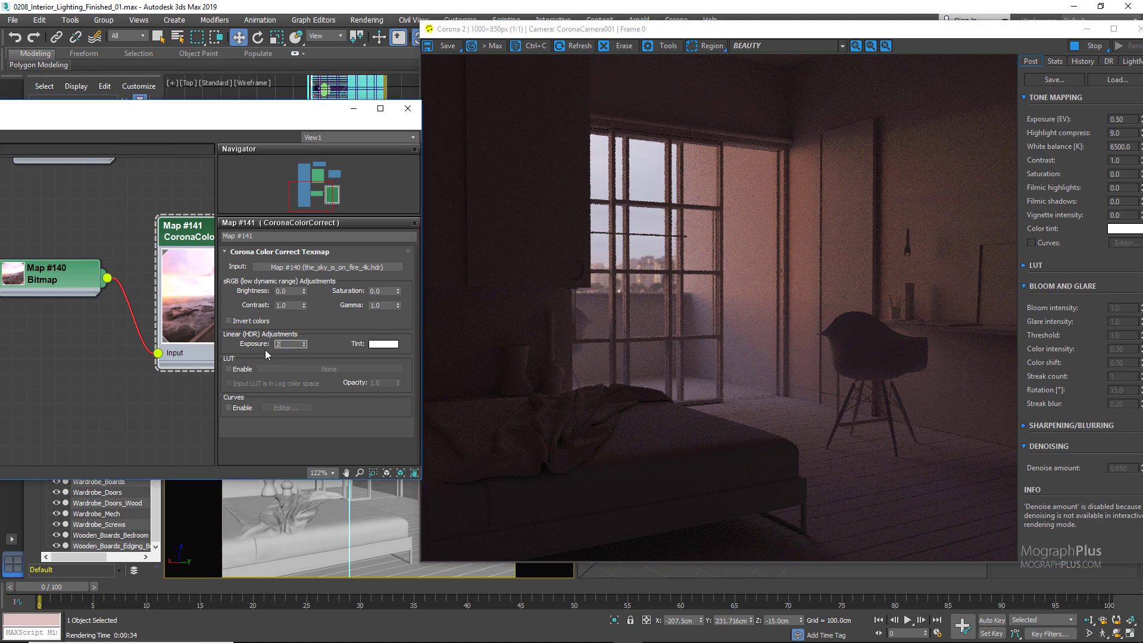
key(Return)
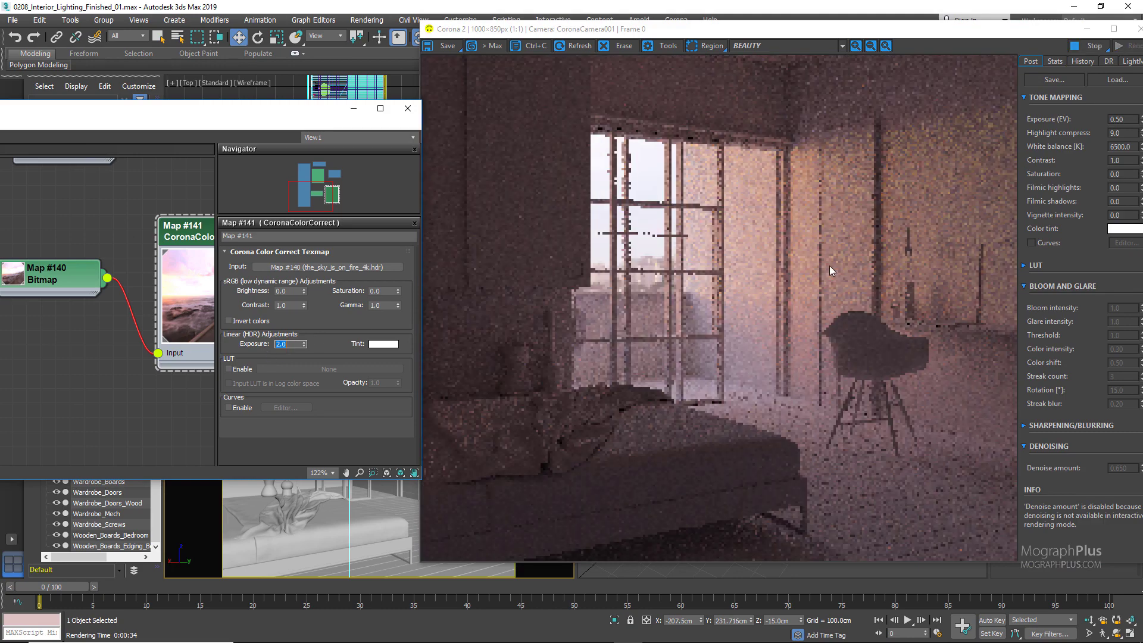
- Rotate the sky bitmap by trying several U offsets, settling on 0.9
double_click(62, 281)
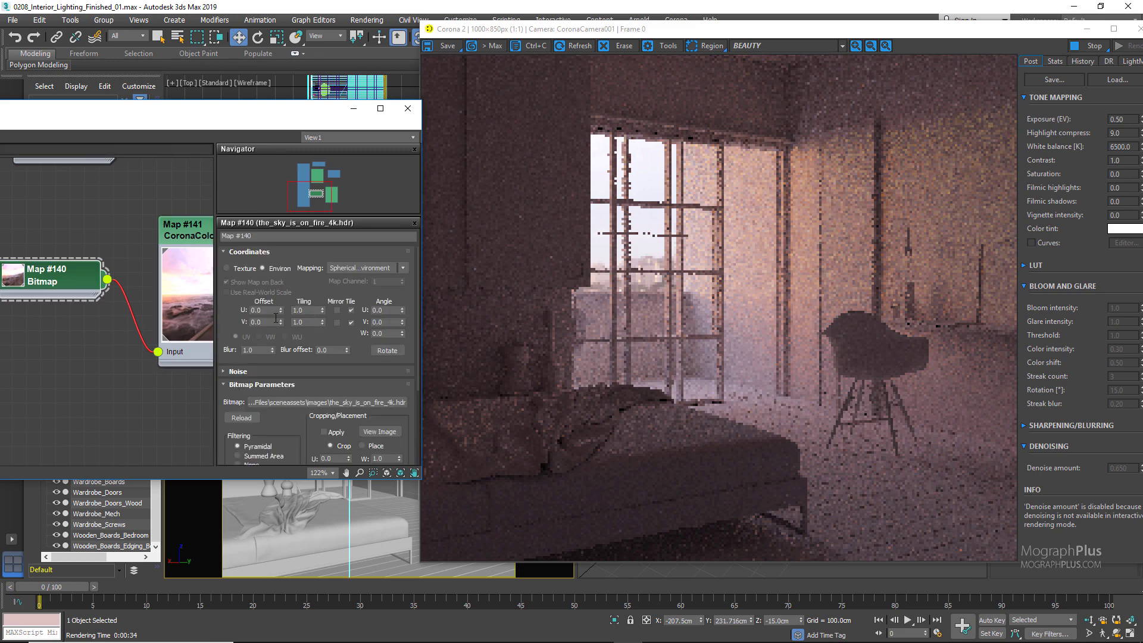
click(268, 310)
text(0.2)
key(Return)
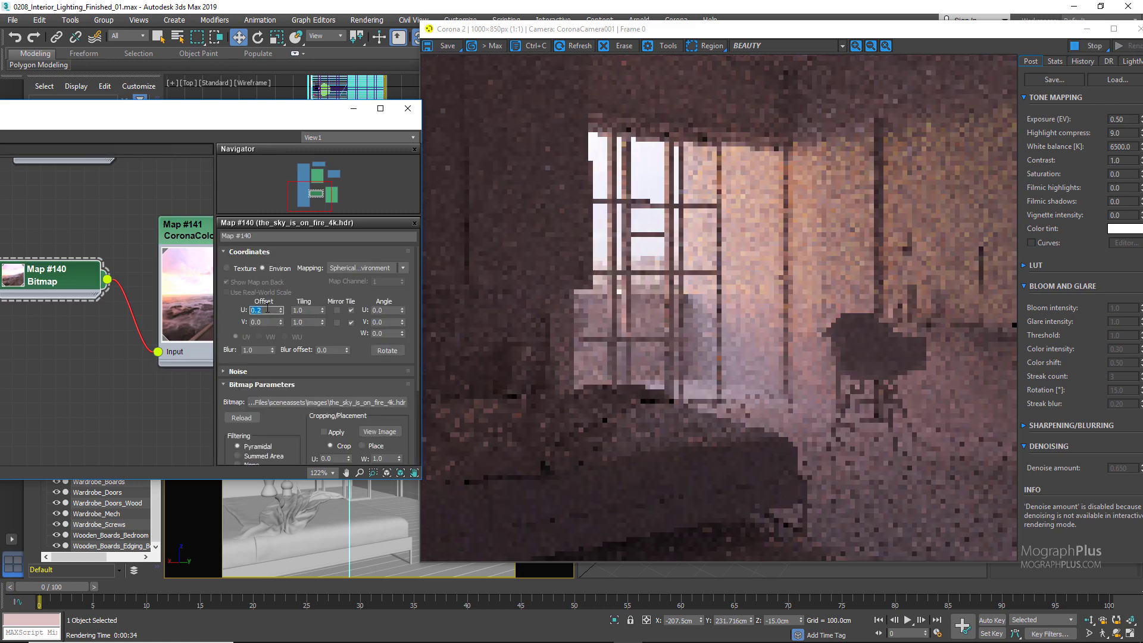
text(0.)
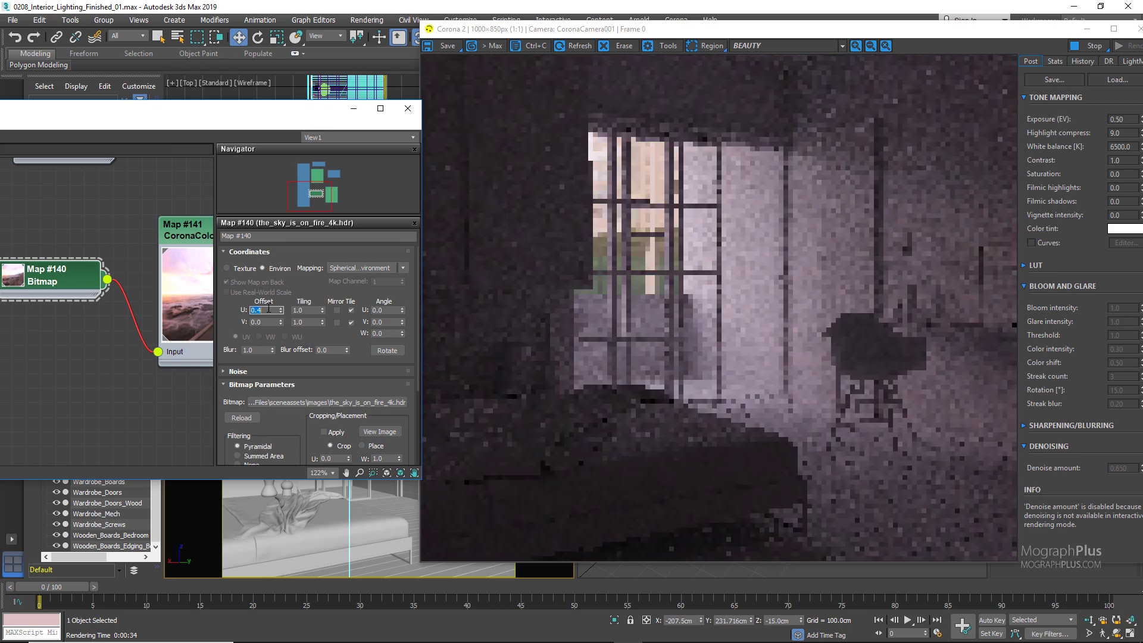
text(0.)
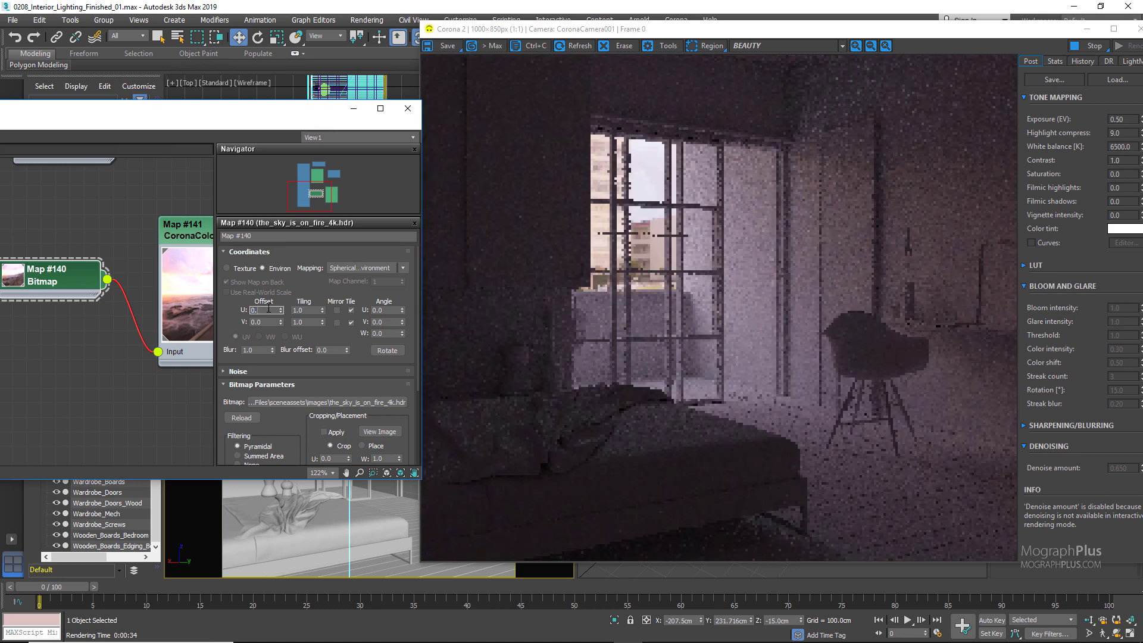
key(Return)
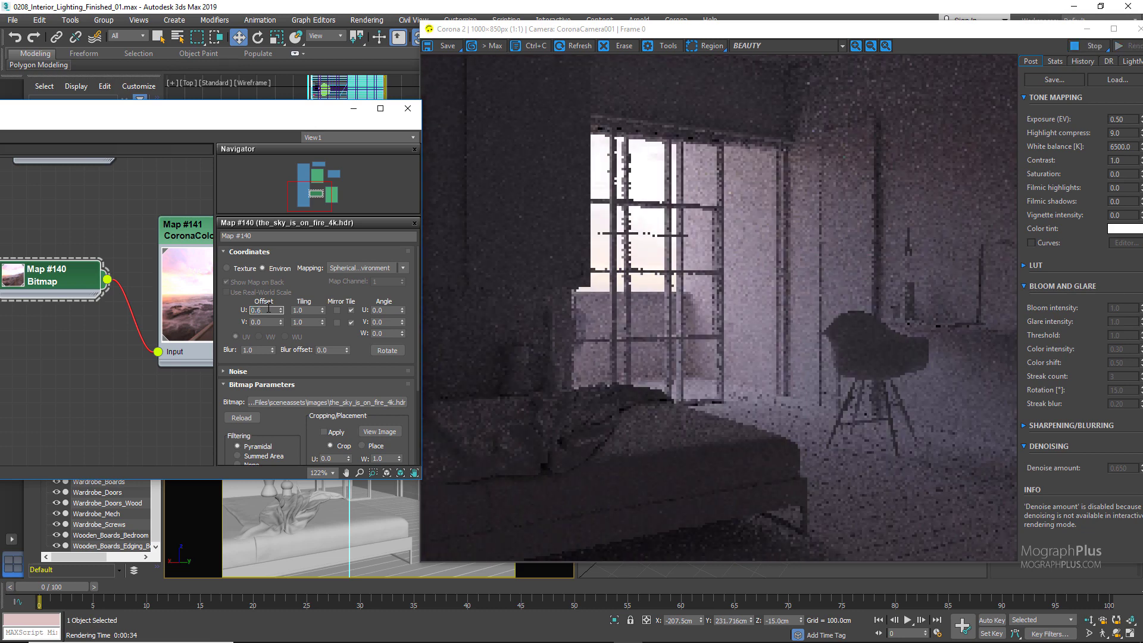
text(0.8)
key(Return)
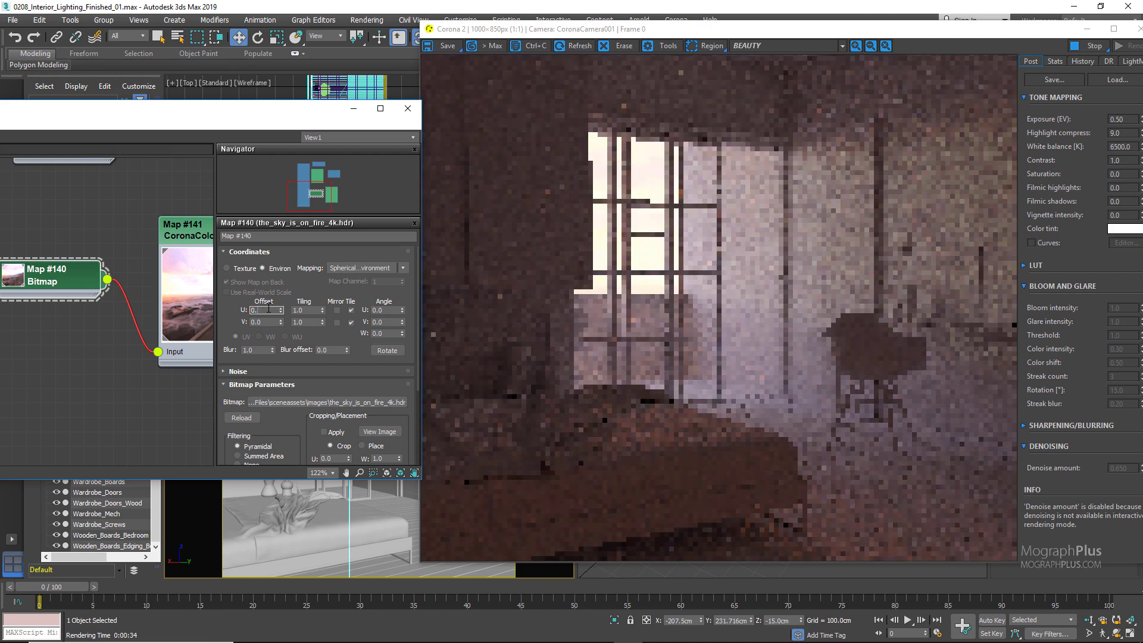
text(0.)
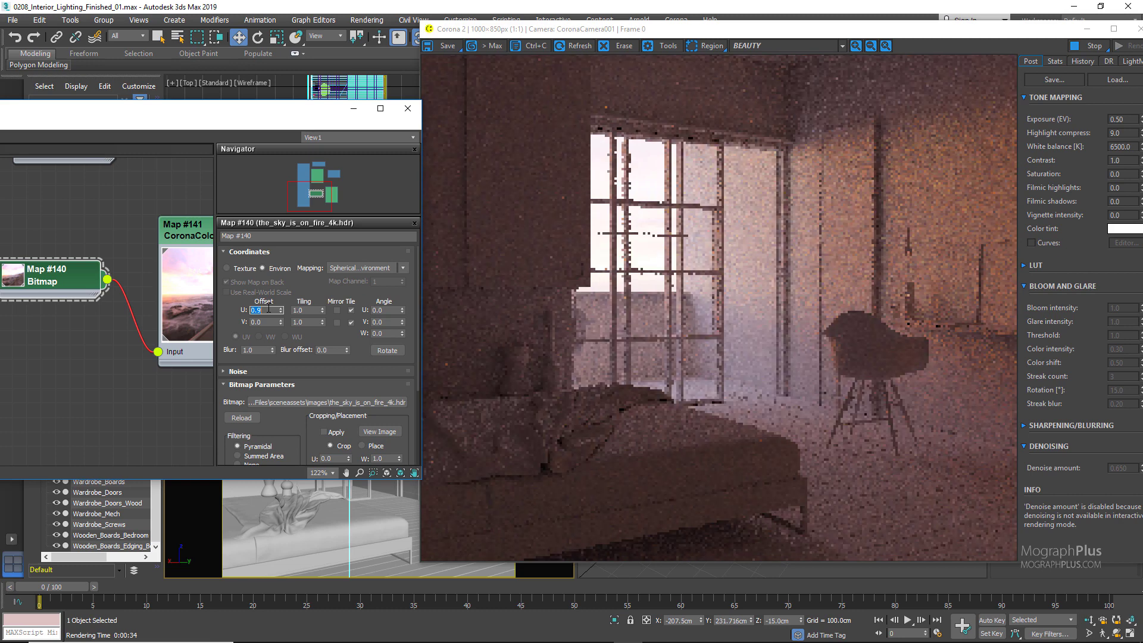
- Set the Corona frame buffer exposure to 1.5 EV and close the material editor
click(1127, 118)
text(1.5)
key(Return)
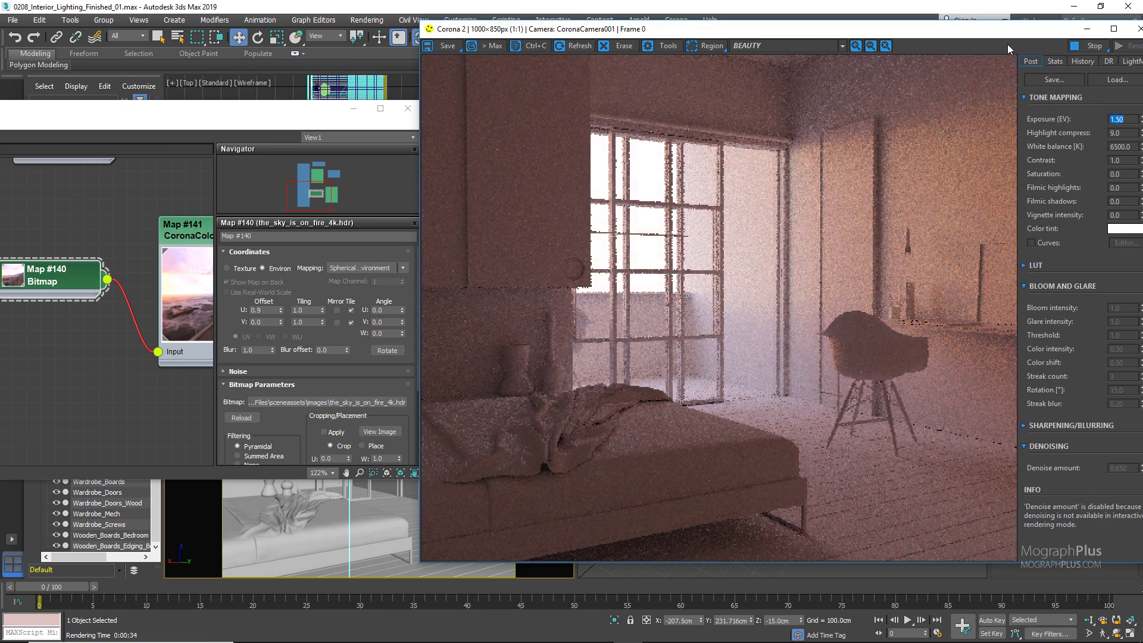
click(331, 121)
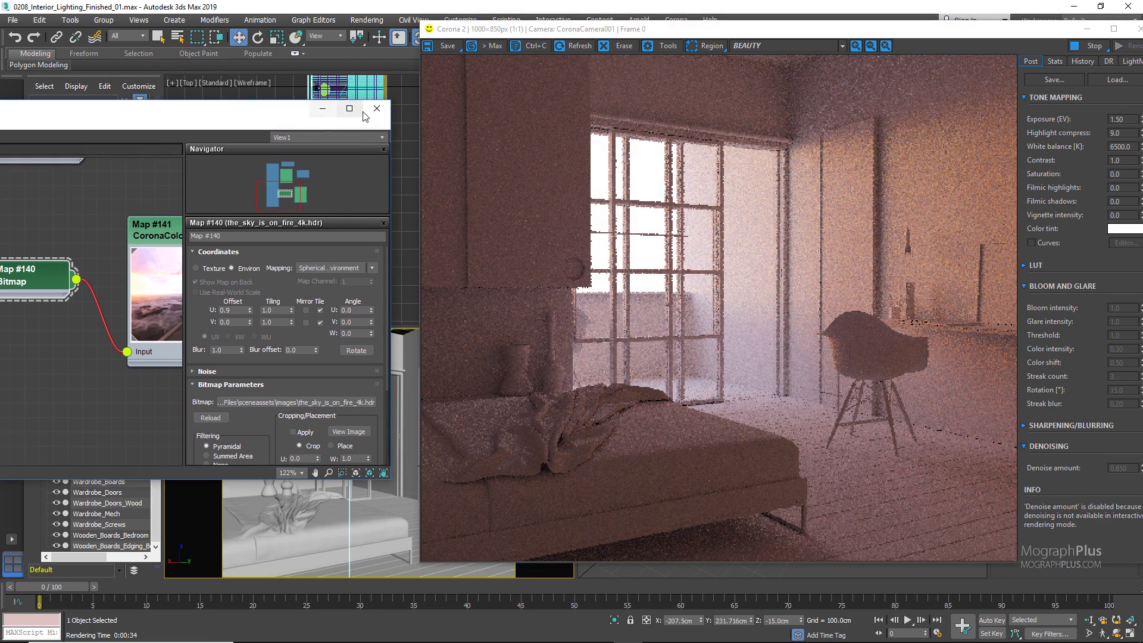
click(375, 117)
drag(701, 33, 567, 40)
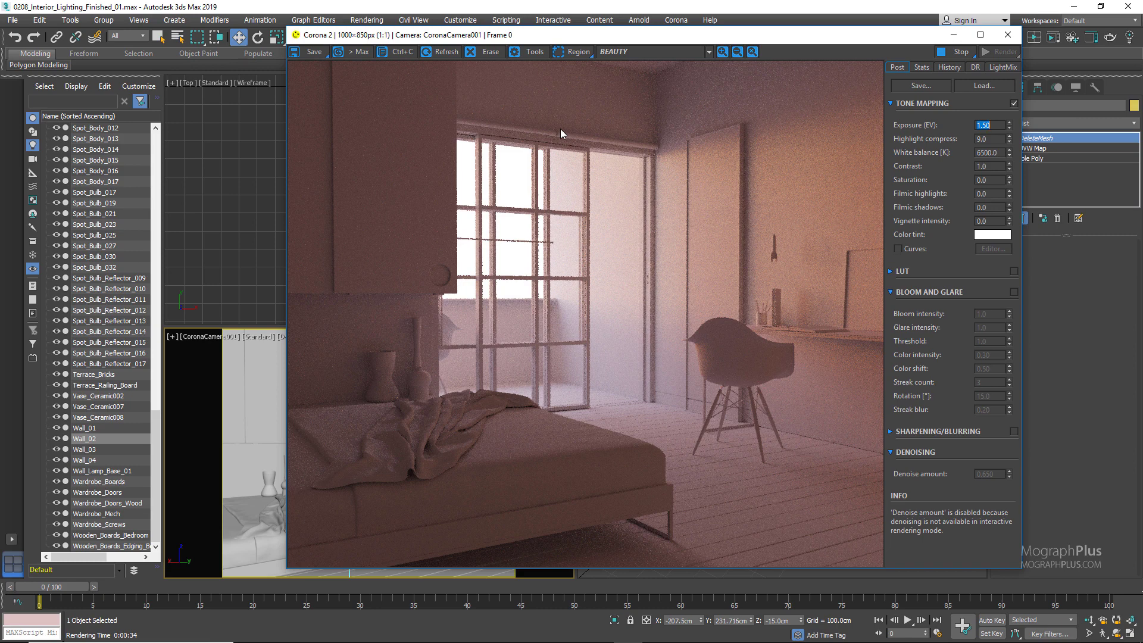
- Stop and close the interactive render, then unhide _Backplate_Plane
click(961, 53)
click(1007, 37)
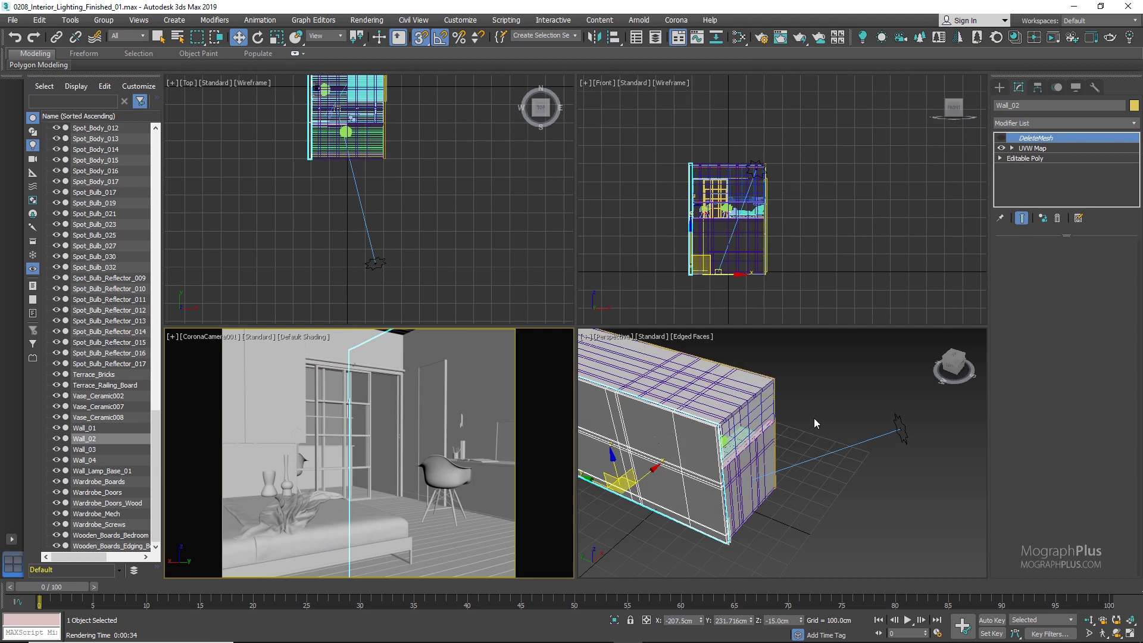
scroll(74, 156, up, 20)
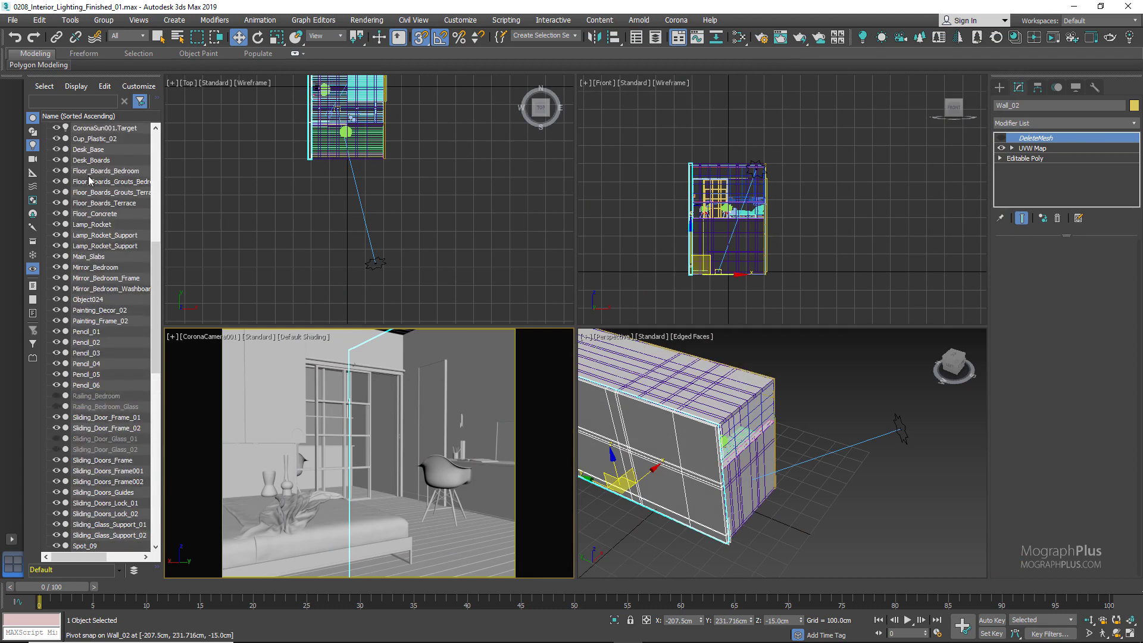
click(57, 128)
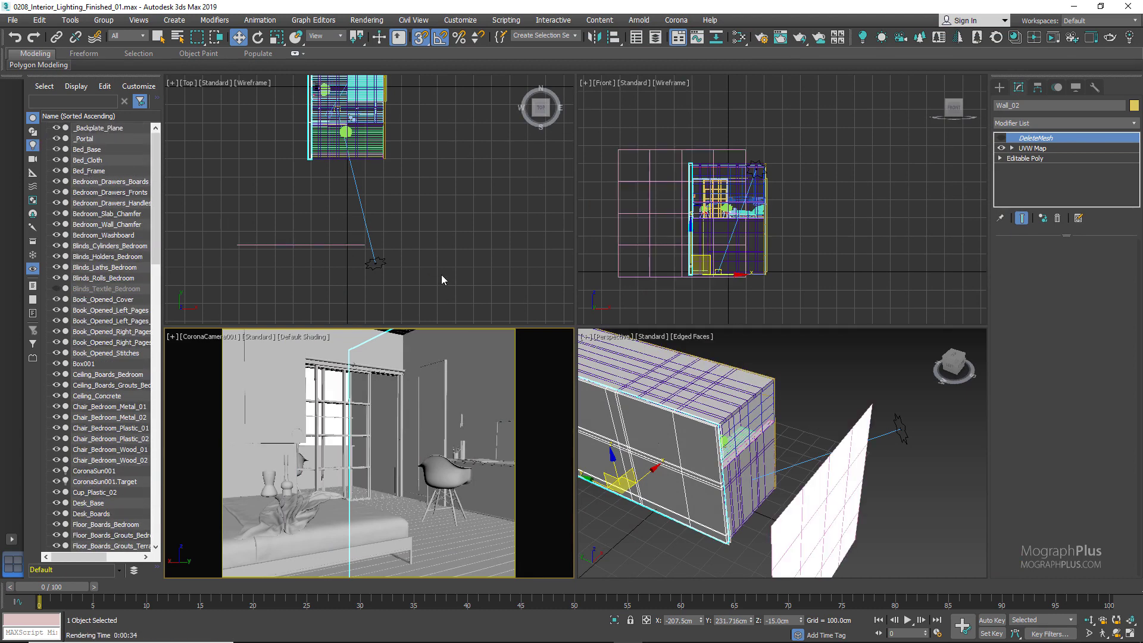
- Reopen the material editor and bring up the new-node menu on the canvas
key(m)
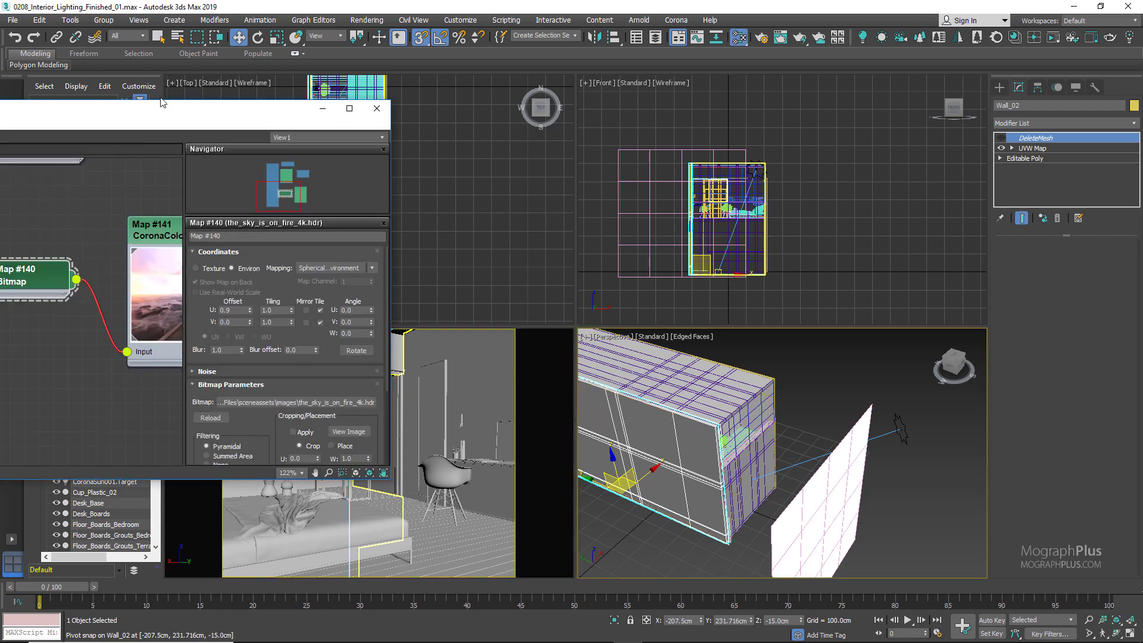
middle_drag(231, 381, 177, 257)
right_click(173, 272)
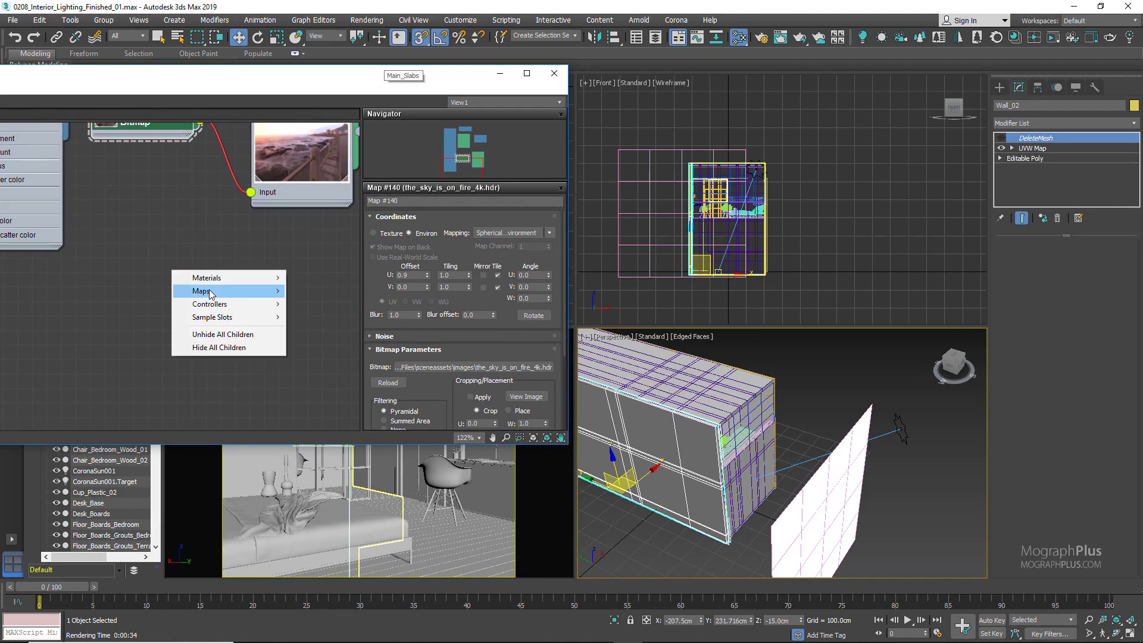
- Create a Bitmap node, Map #142, loaded with the IMG_0808 sunset photo after previewing it
mouse_move(226, 291)
mouse_move(328, 294)
click(398, 206)
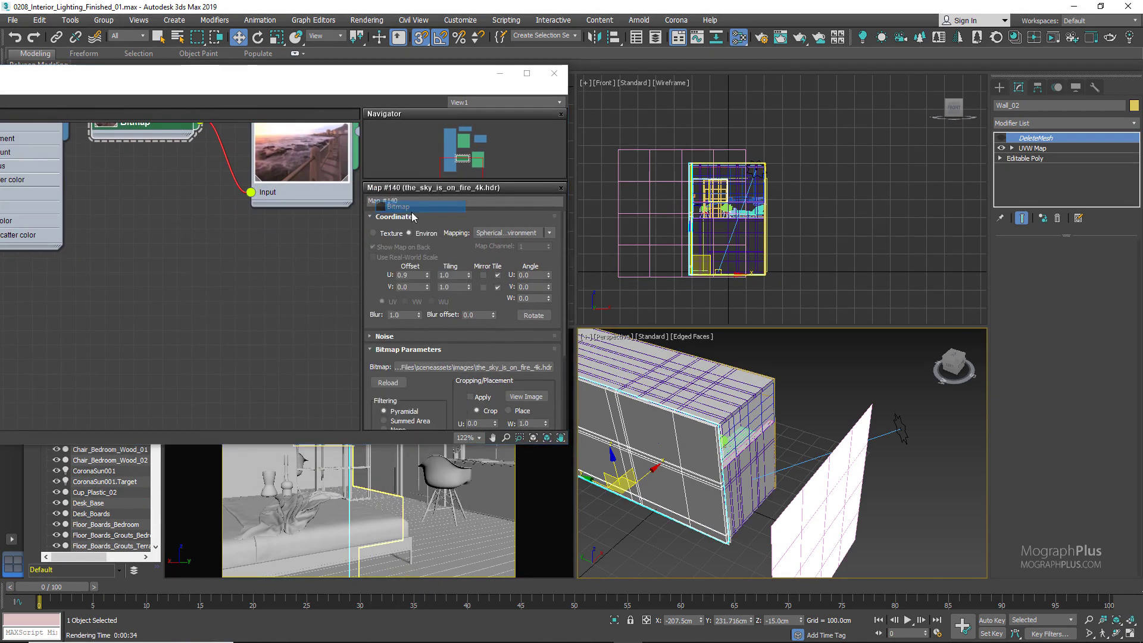
scroll(541, 292, up, 5)
scroll(542, 292, down, 3)
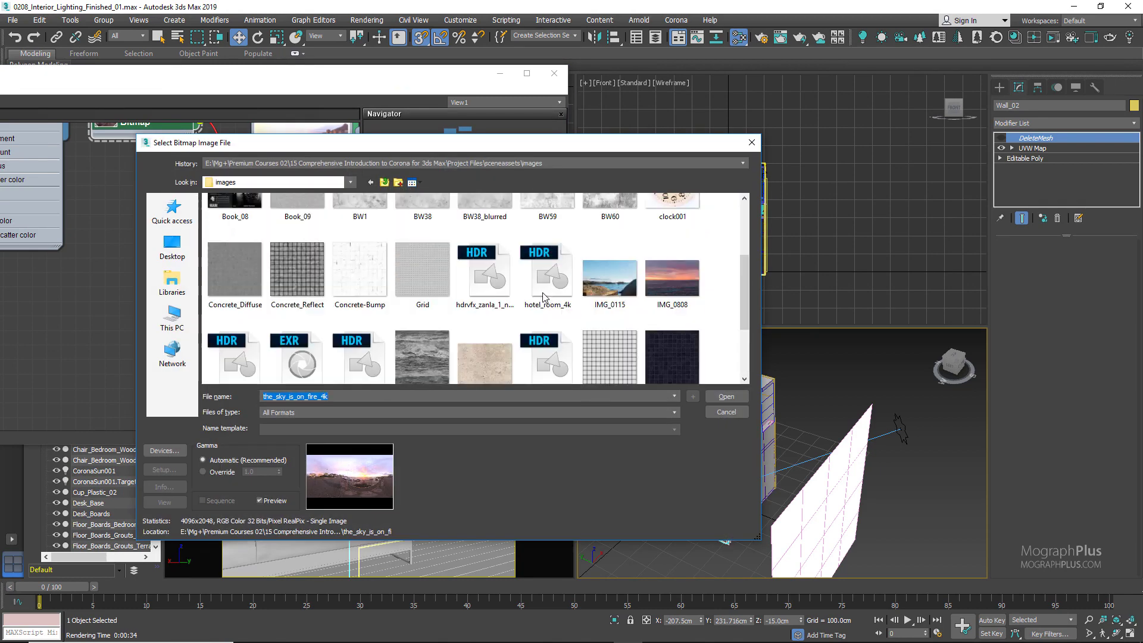
click(676, 268)
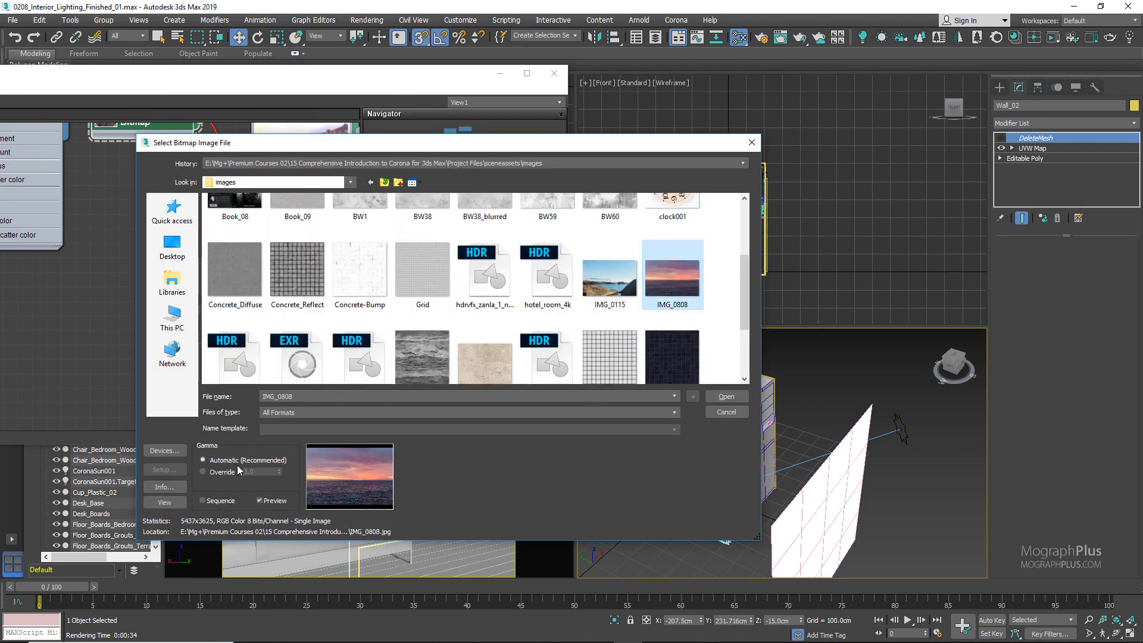
click(165, 503)
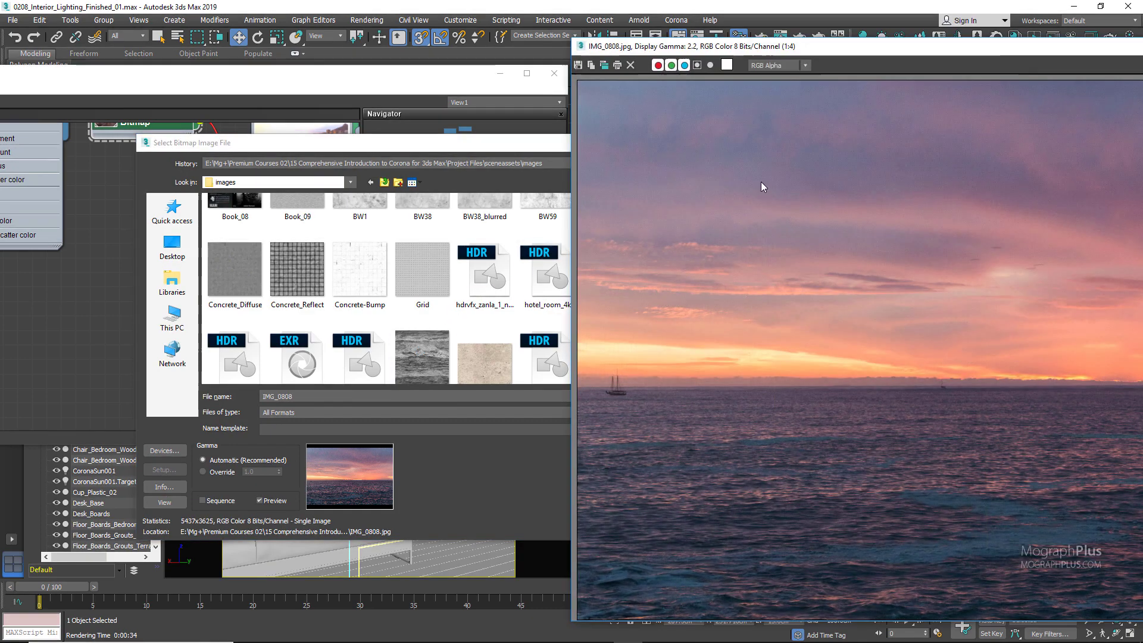
drag(947, 36, 406, 98)
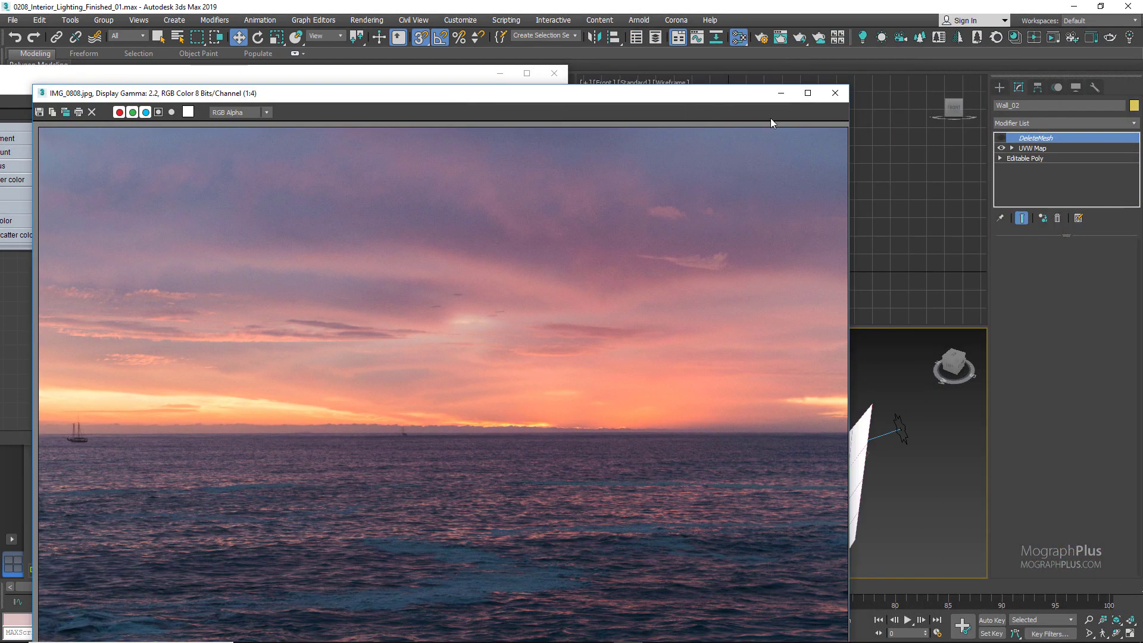
click(836, 93)
key(Escape)
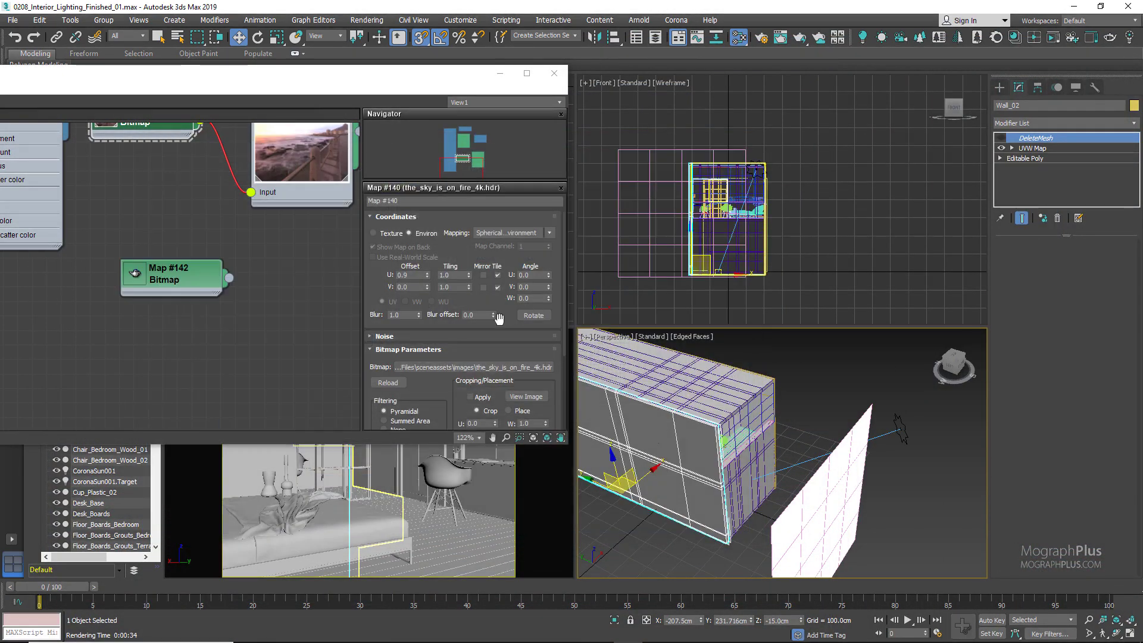
- Create a new CoronaLightMtl material, Material #8, beside the Map #142 node
click(133, 275)
drag(133, 274, 88, 274)
right_click(239, 292)
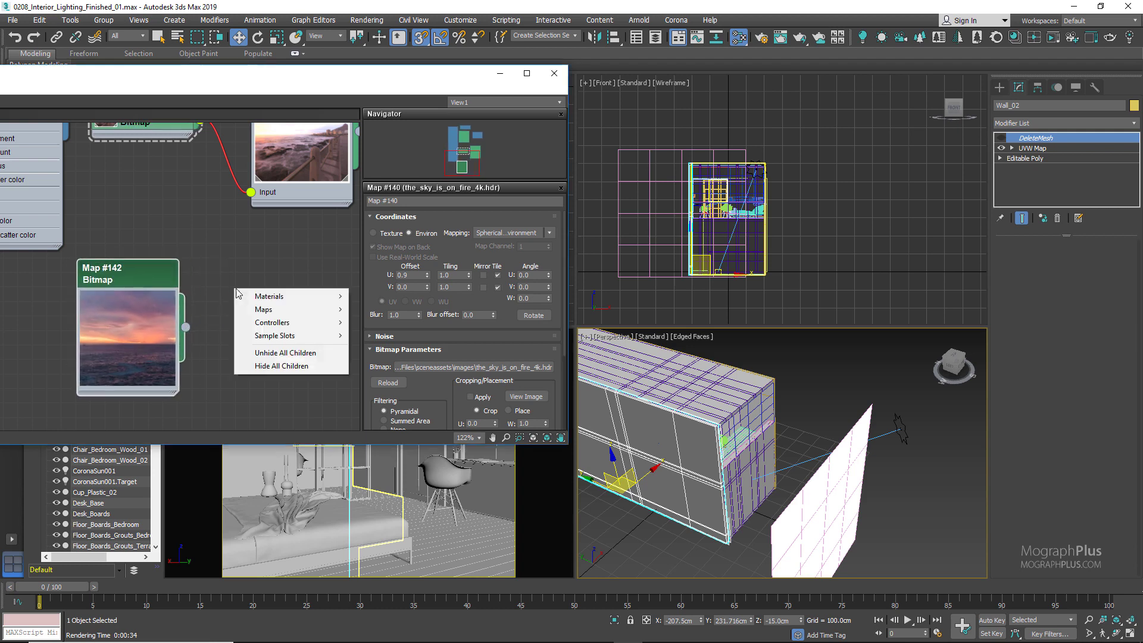
mouse_move(267, 297)
mouse_move(408, 323)
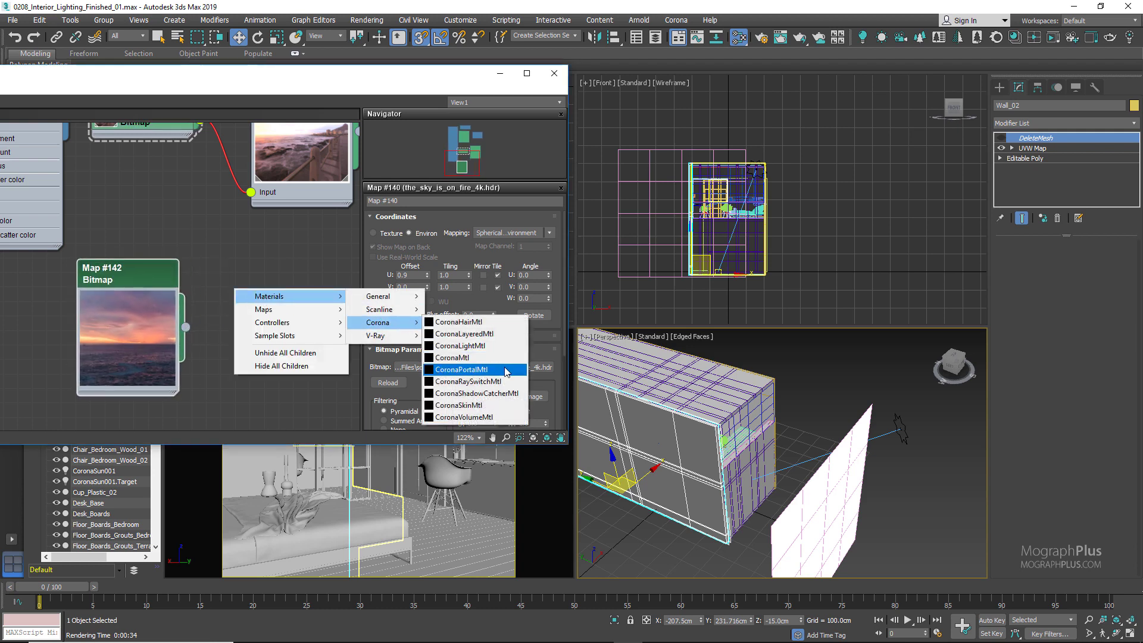
click(497, 345)
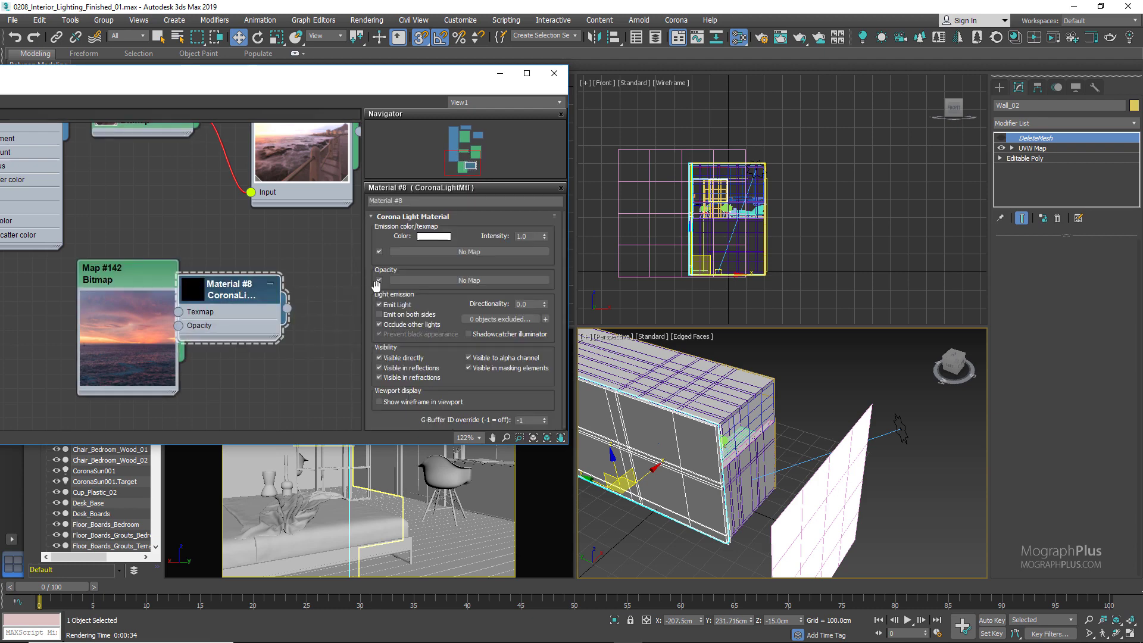
click(379, 305)
- Add a CoronaTonemapControl map fed by the Map #142 sunset bitmap
drag(230, 286, 283, 282)
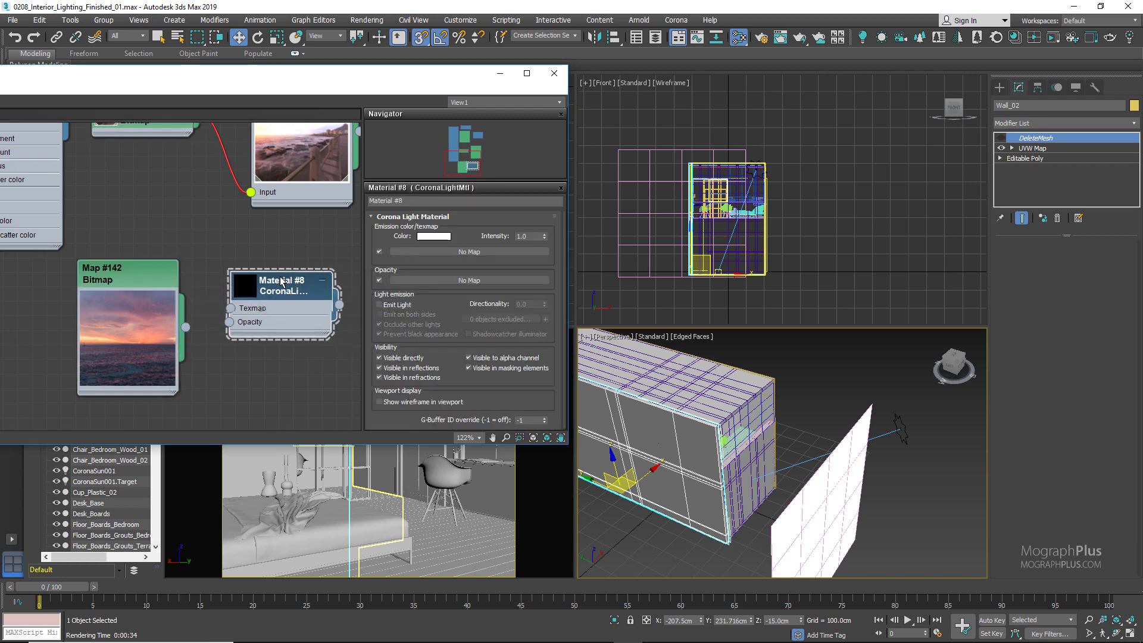
middle_drag(229, 258, 196, 247)
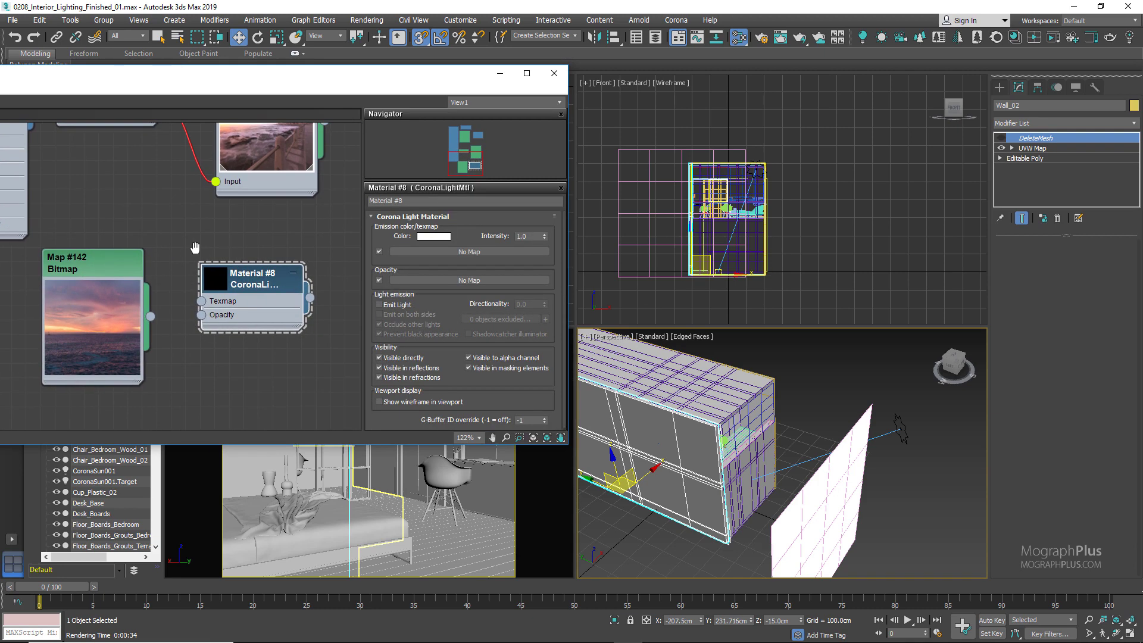
double_click(102, 277)
drag(260, 285, 272, 337)
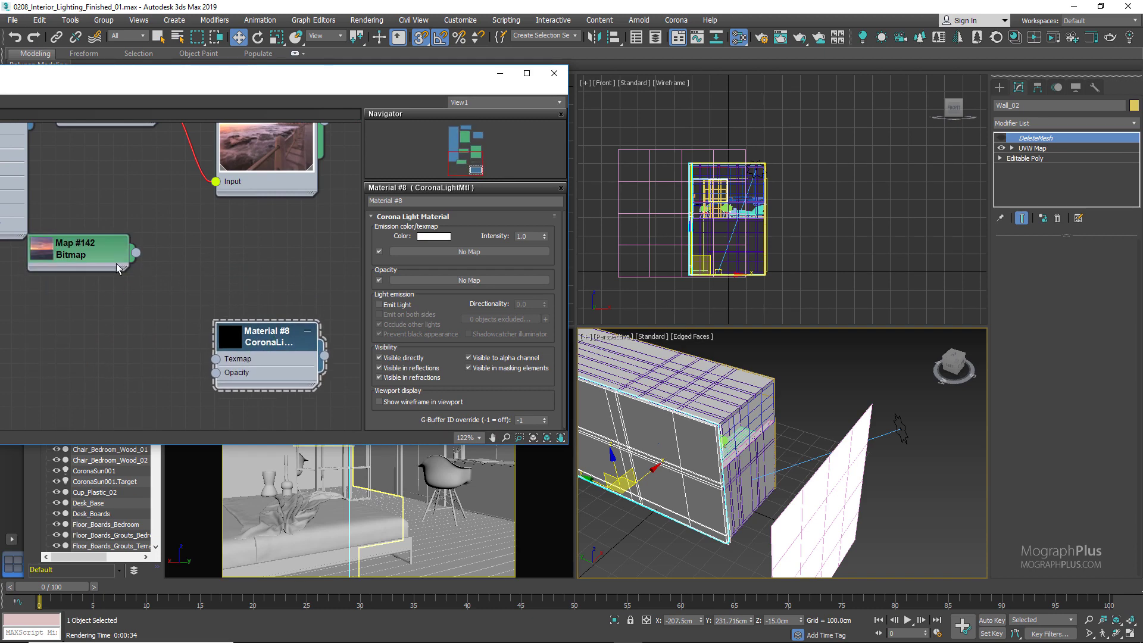
drag(113, 264, 117, 300)
middle_drag(110, 274, 127, 224)
drag(127, 224, 159, 330)
mouse_move(195, 350)
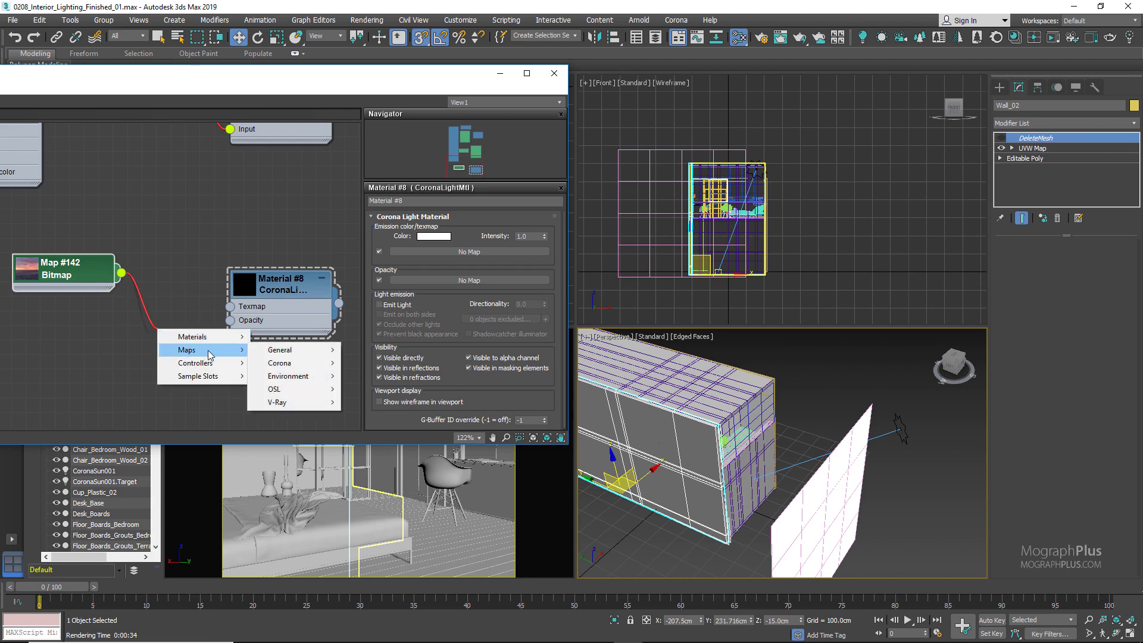
mouse_move(295, 364)
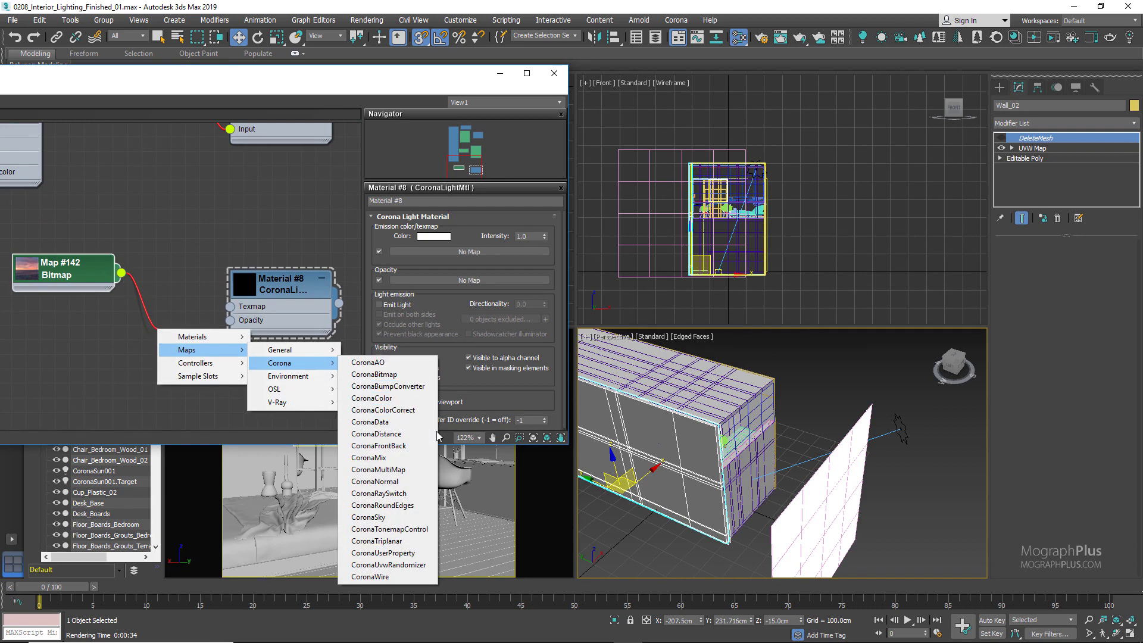
click(390, 529)
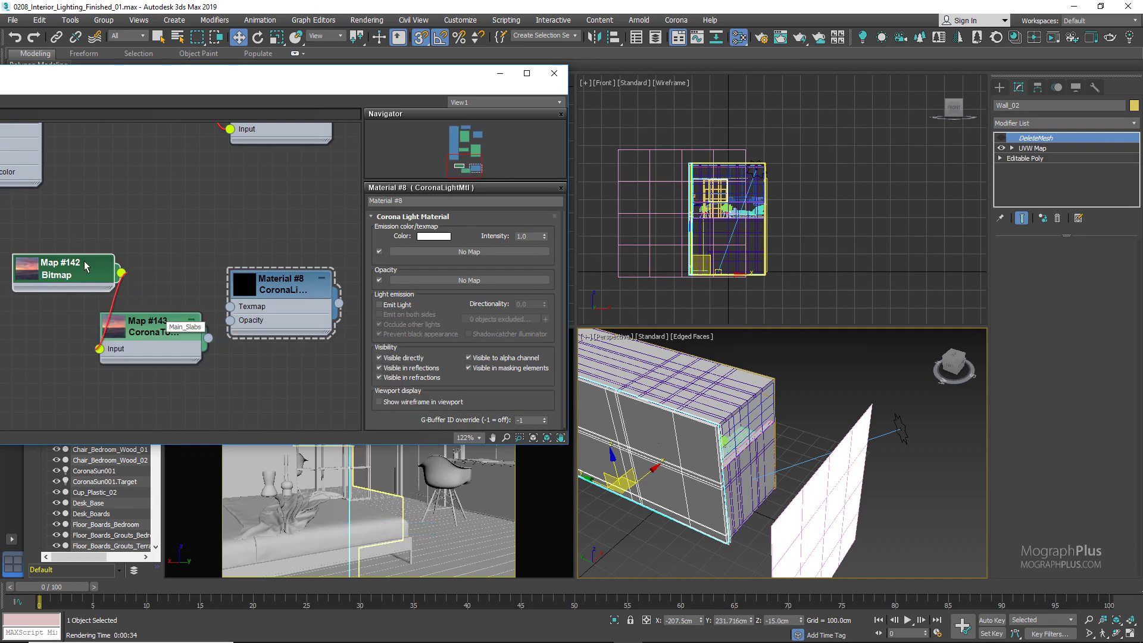
- Wire the tonemap control map into Material #8's Texmap input
click(150, 322)
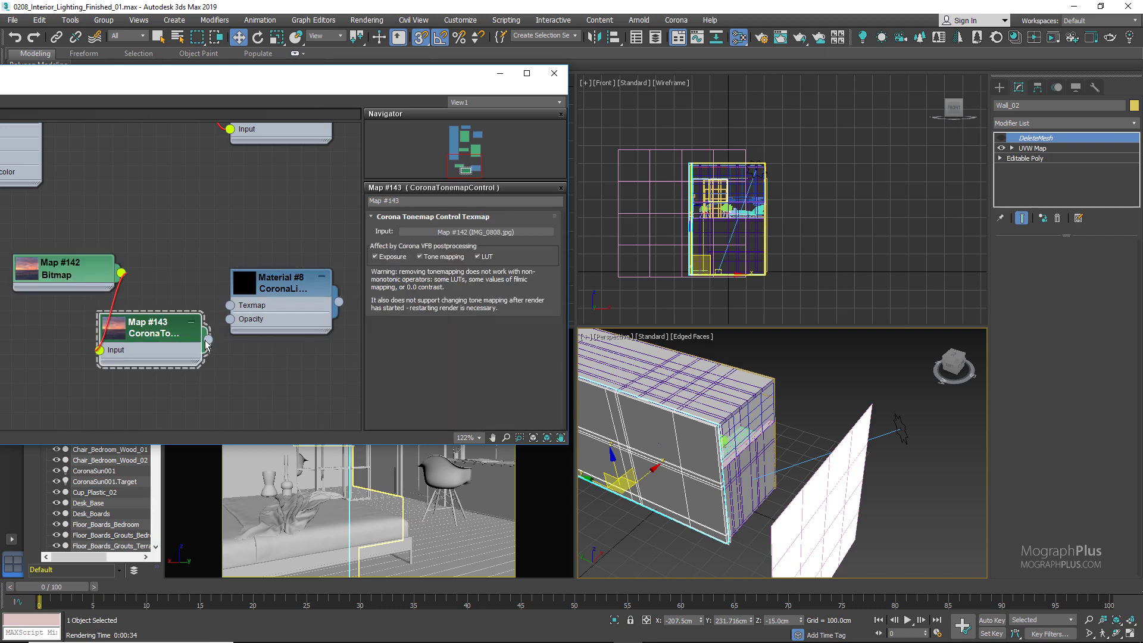
drag(208, 339, 230, 305)
click(293, 284)
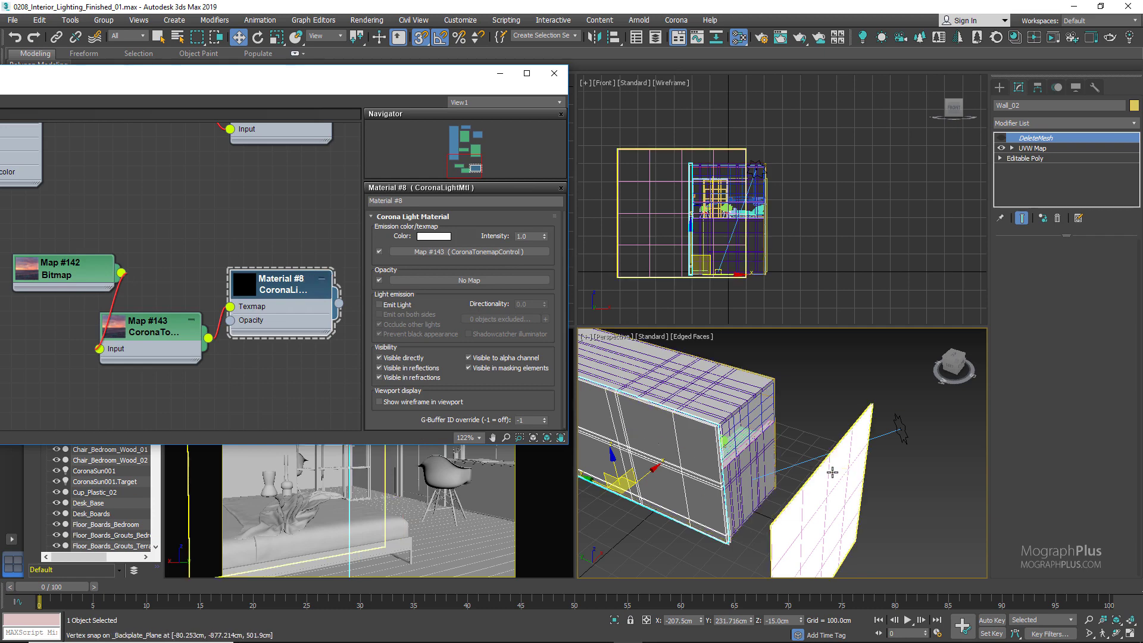
- Assign Material #8 to the backplate plane and render a region around the window
right_click(266, 287)
click(309, 309)
click(362, 471)
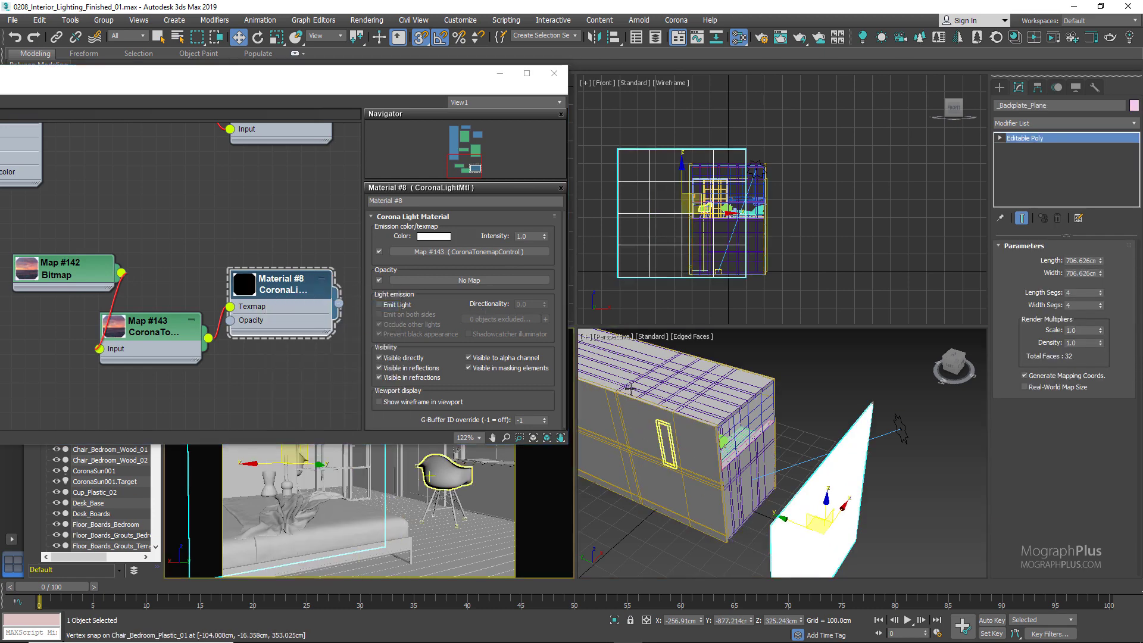
click(1054, 37)
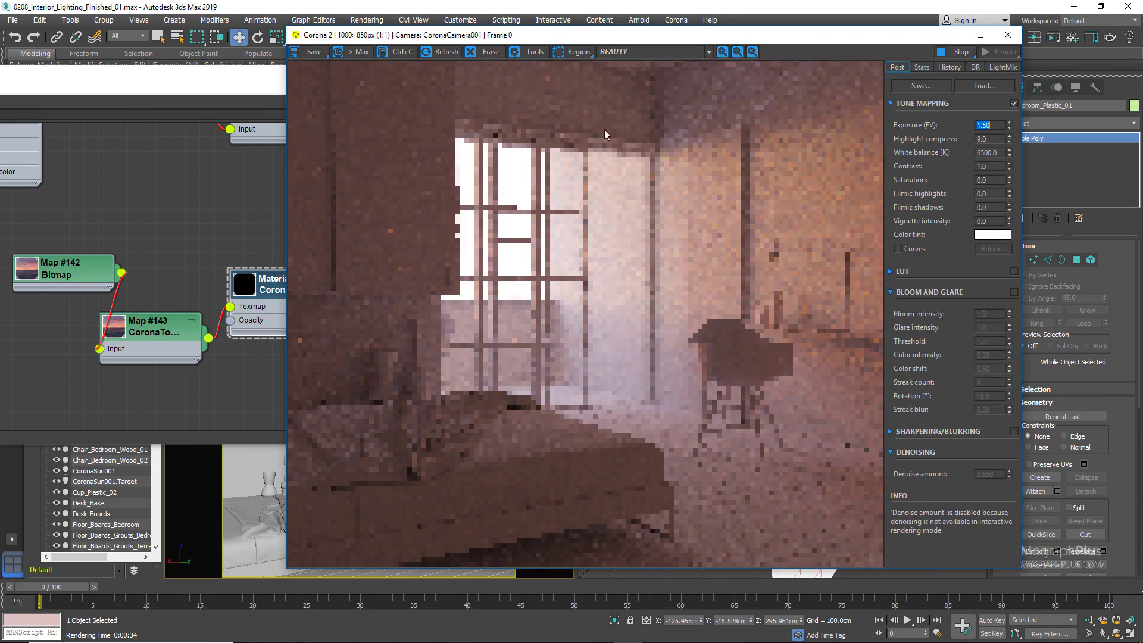
click(572, 52)
drag(420, 104, 608, 310)
- Flip the sunset bitmap with Tiling U/V of -1 and set Offset V to 0.77
click(96, 249)
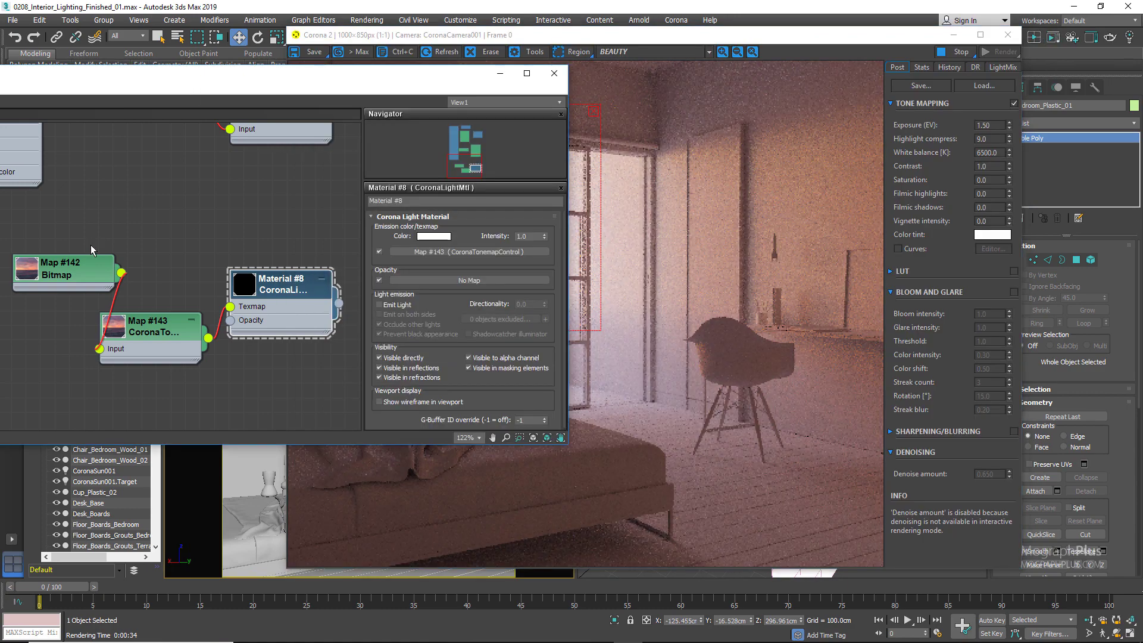
click(87, 275)
double_click(87, 275)
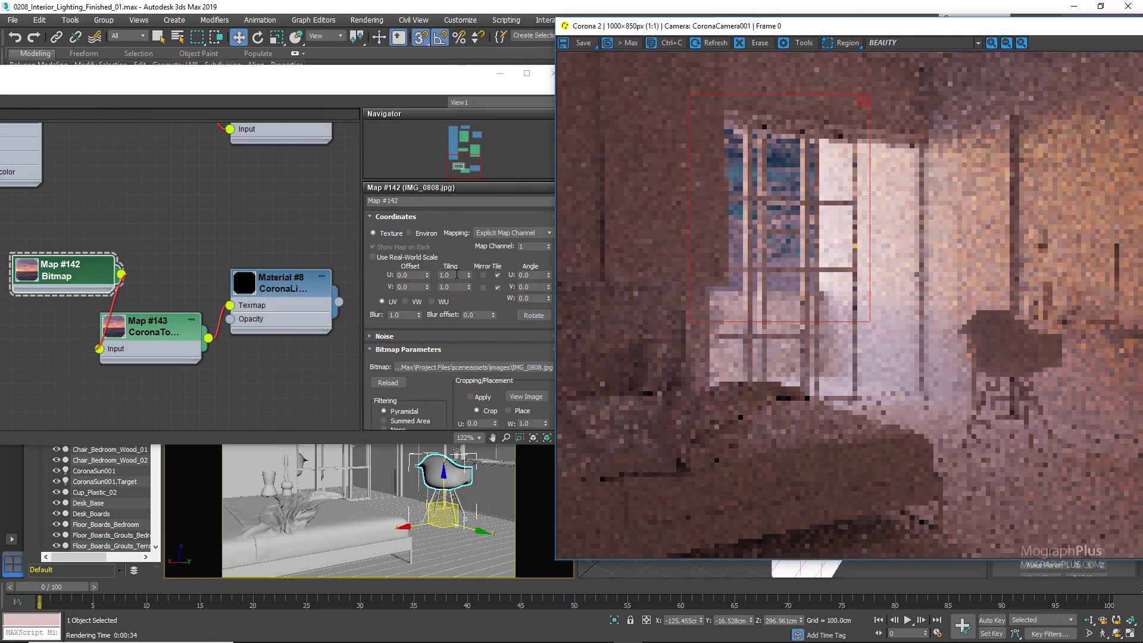
click(457, 275)
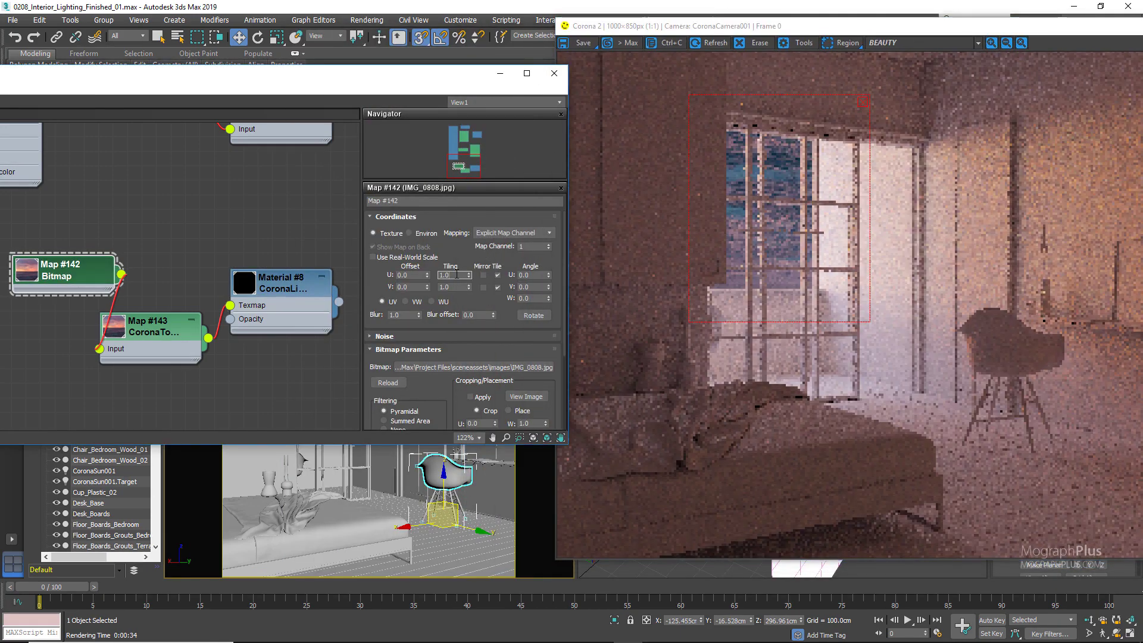
click(454, 287)
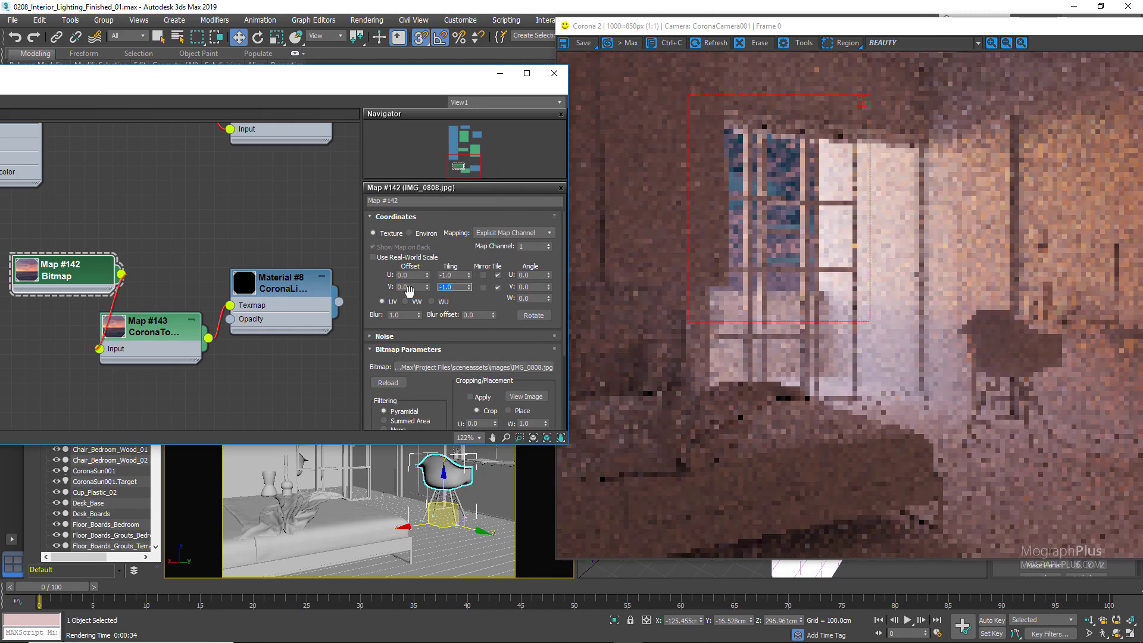
click(417, 287)
text(0.77)
key(Return)
- Set Material #8's emission intensity to 4.0
click(289, 286)
click(533, 235)
text(4)
key(Return)
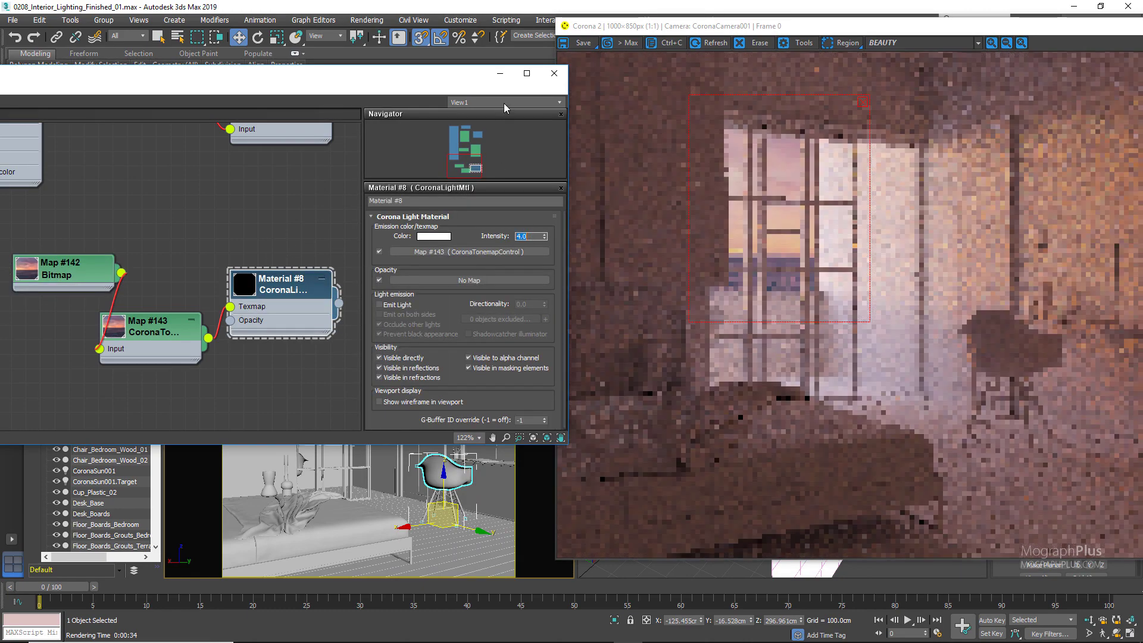
- Try render exposures of 3, 0.2, 0.1 and 5, then return to 1.5 EV
drag(479, 82, 266, 82)
drag(771, 28, 382, 35)
double_click(875, 123)
text(3)
key(Return)
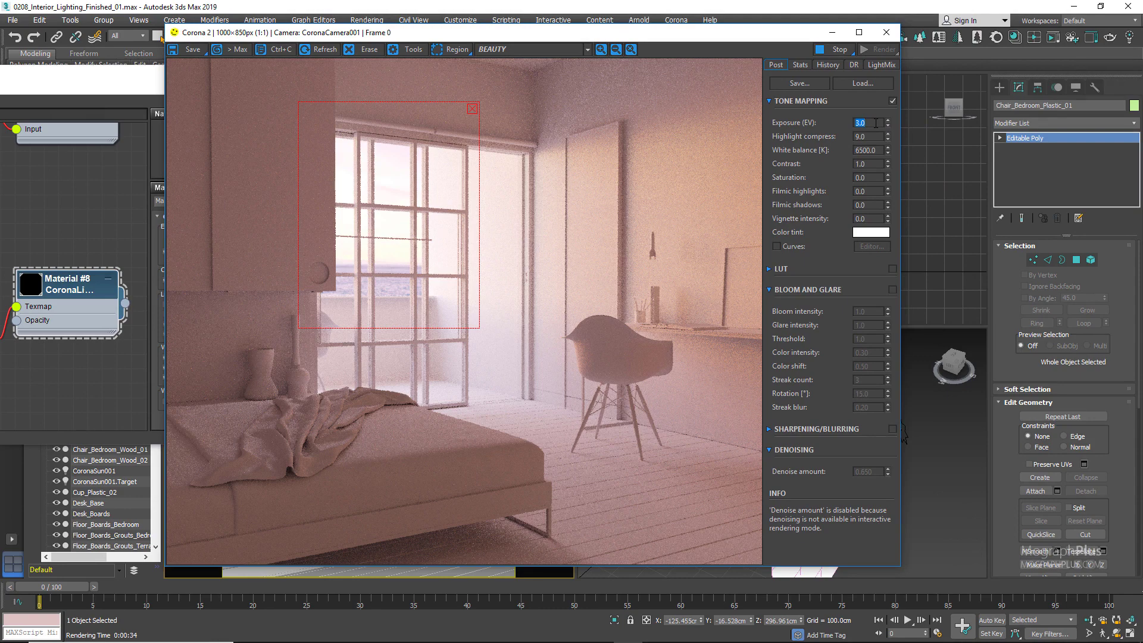
text(0.2)
key(Return)
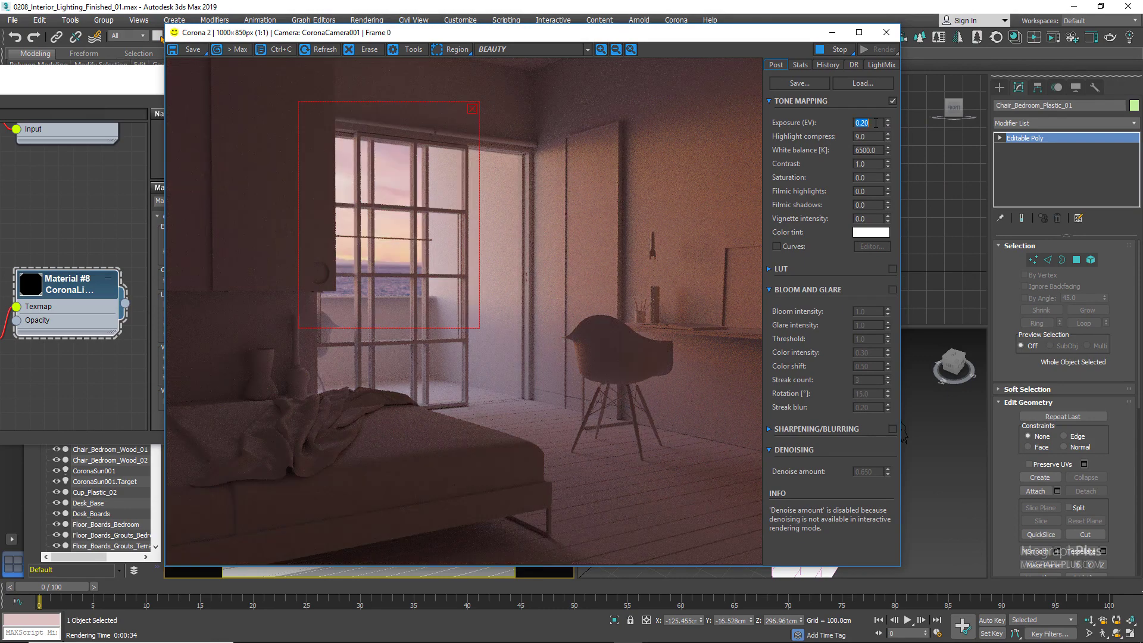
text(0.1)
key(Return)
text(5)
key(Return)
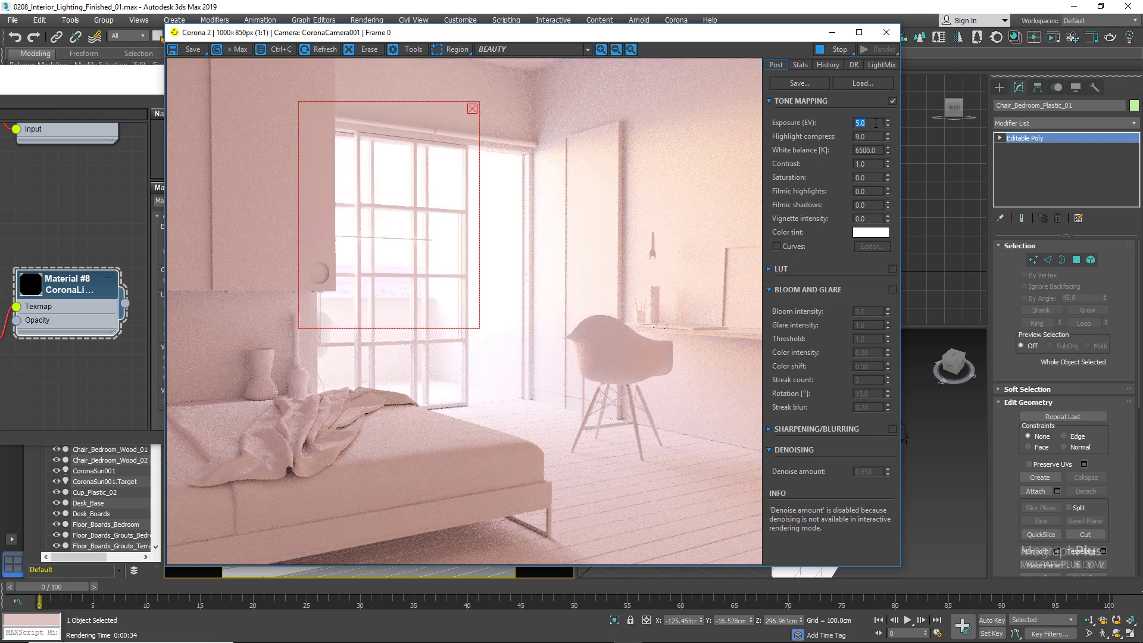
text(1.5)
key(Return)
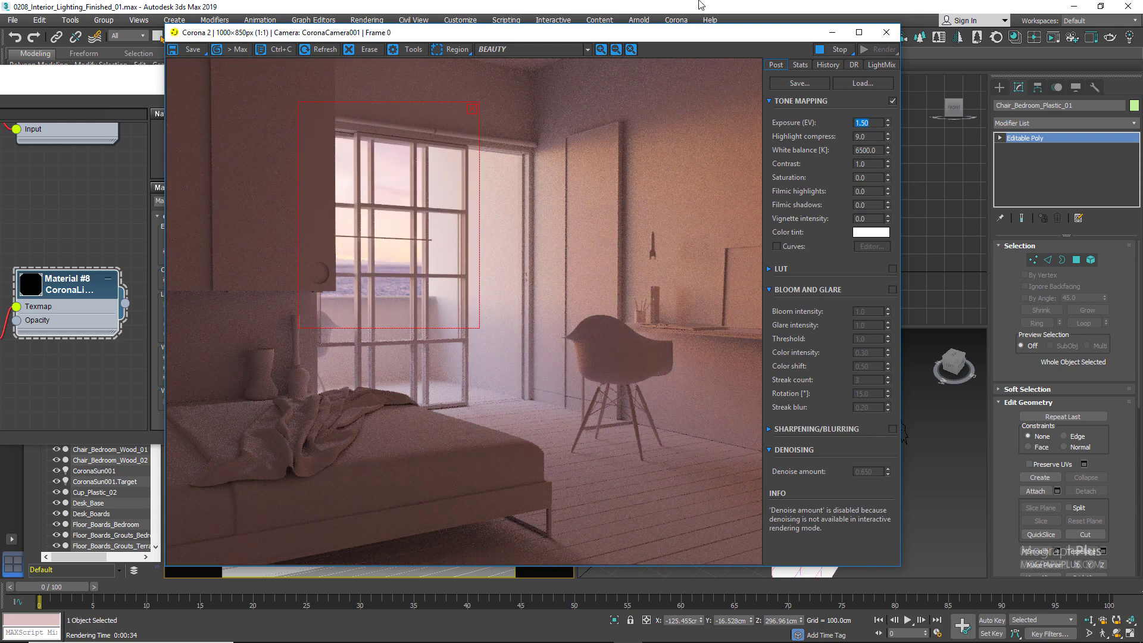
- Open the Map #143 tonemap control map's settings
drag(642, 38, 855, 43)
middle_drag(81, 281, 42, 270)
double_click(25, 274)
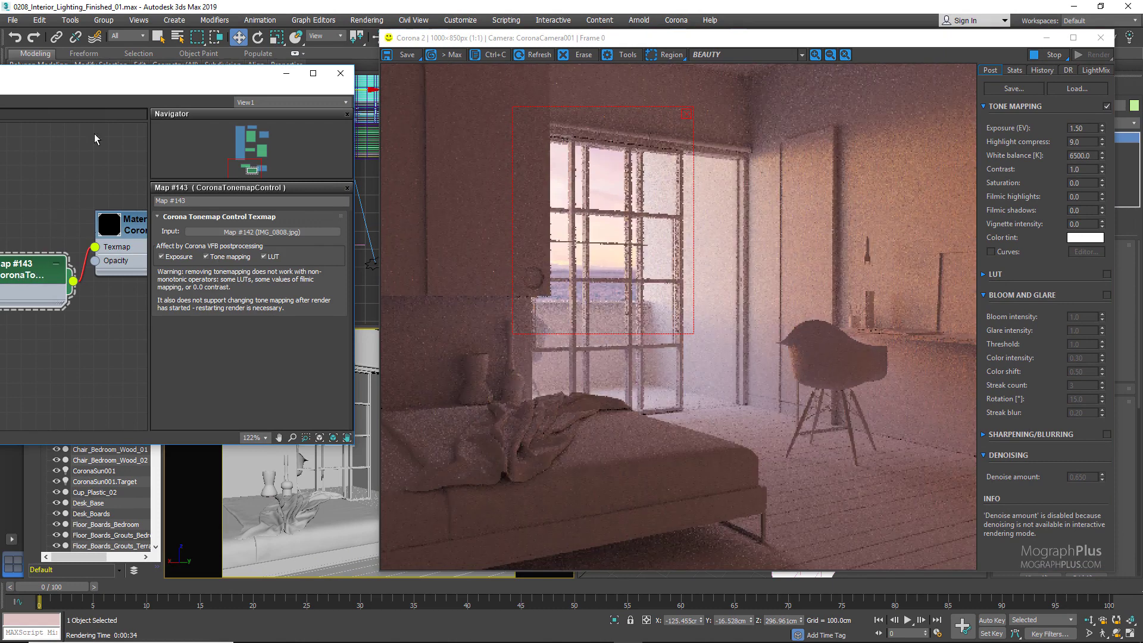
- Uncheck Exposure in the Map #143 CoronaTonemapControl map
drag(174, 75, 269, 85)
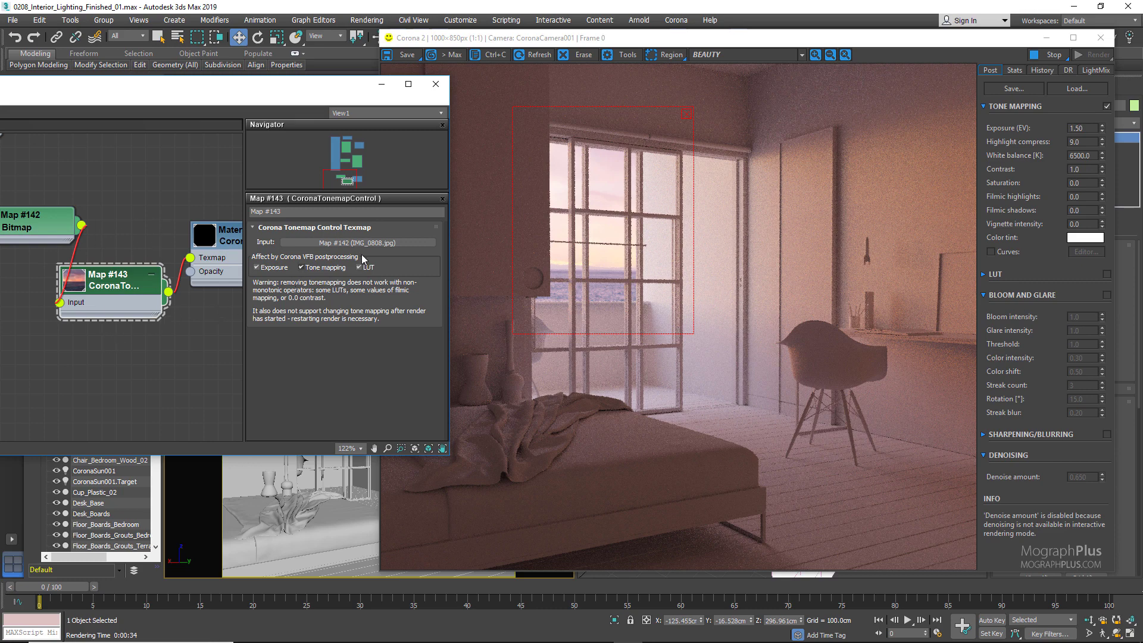
click(266, 269)
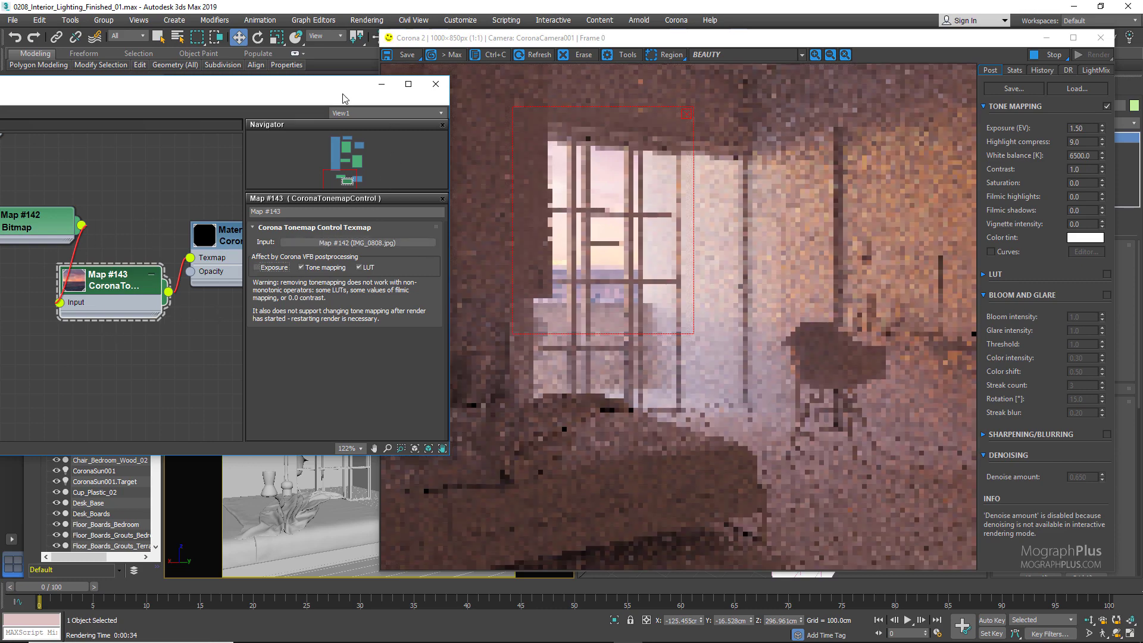
drag(308, 90, 213, 88)
- Test the backplate at render exposure 5.0 and restart the interactive render
double_click(1078, 128)
text(5)
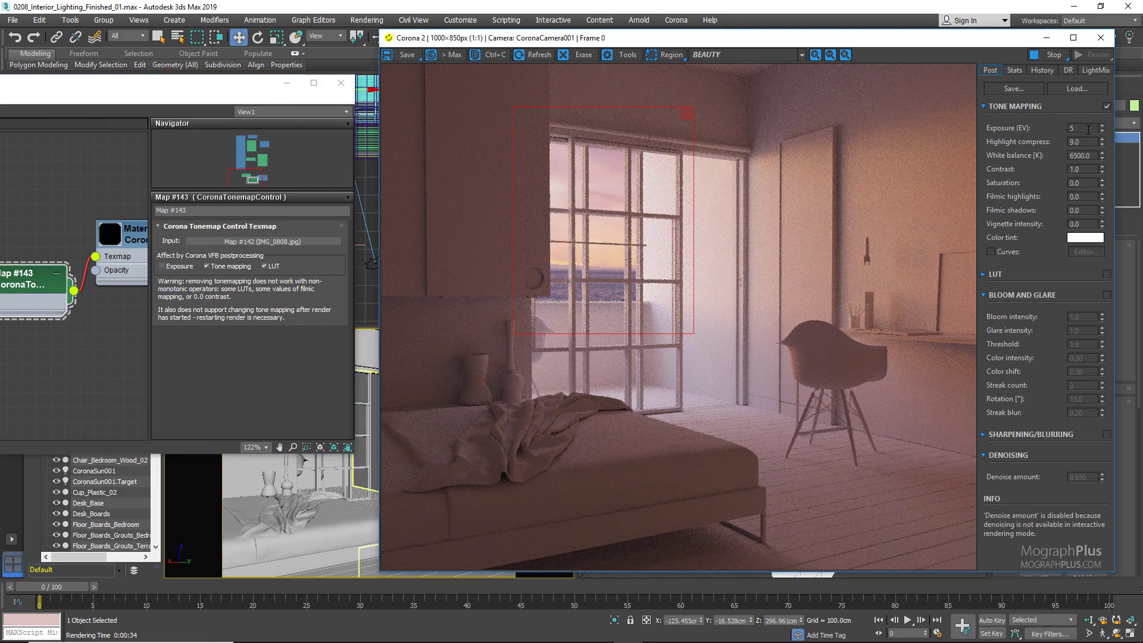
key(Return)
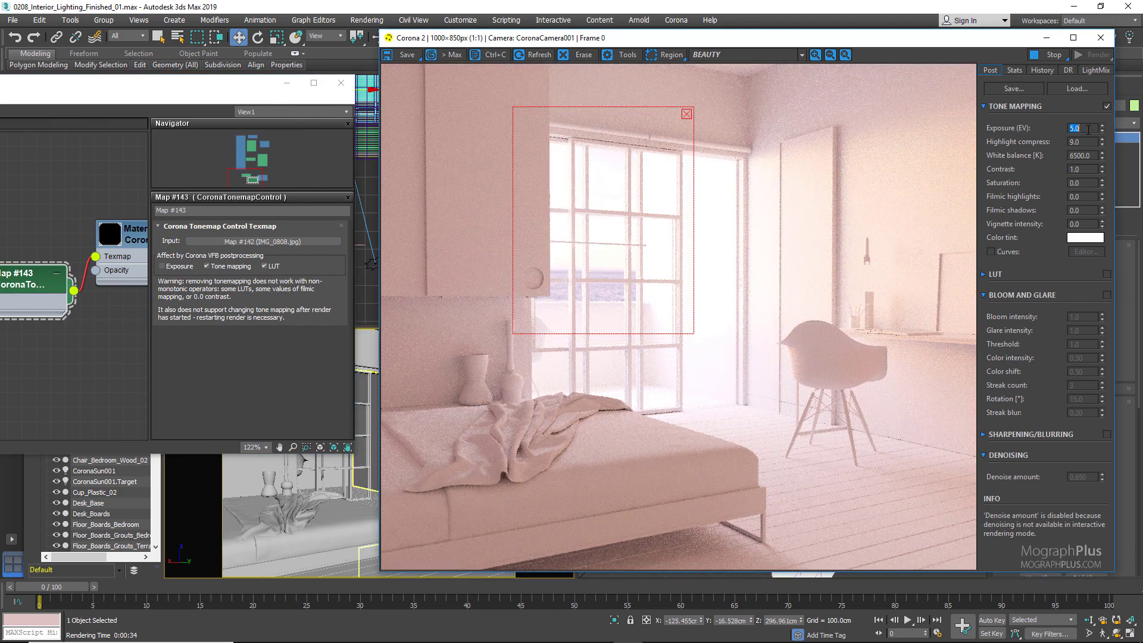
click(1054, 57)
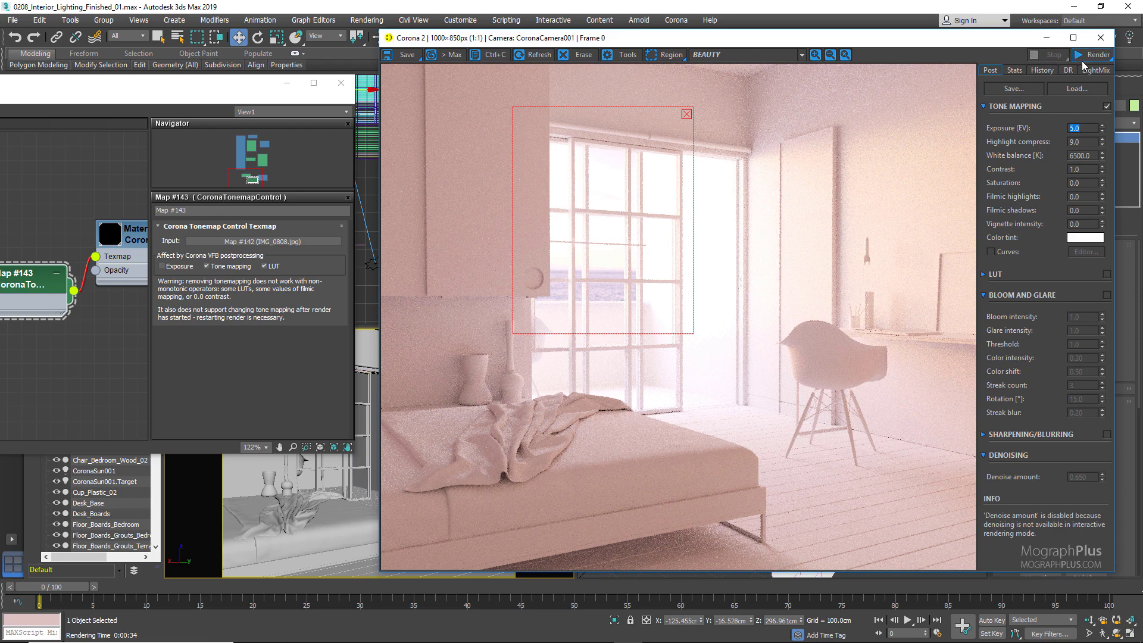
click(1095, 58)
click(1093, 69)
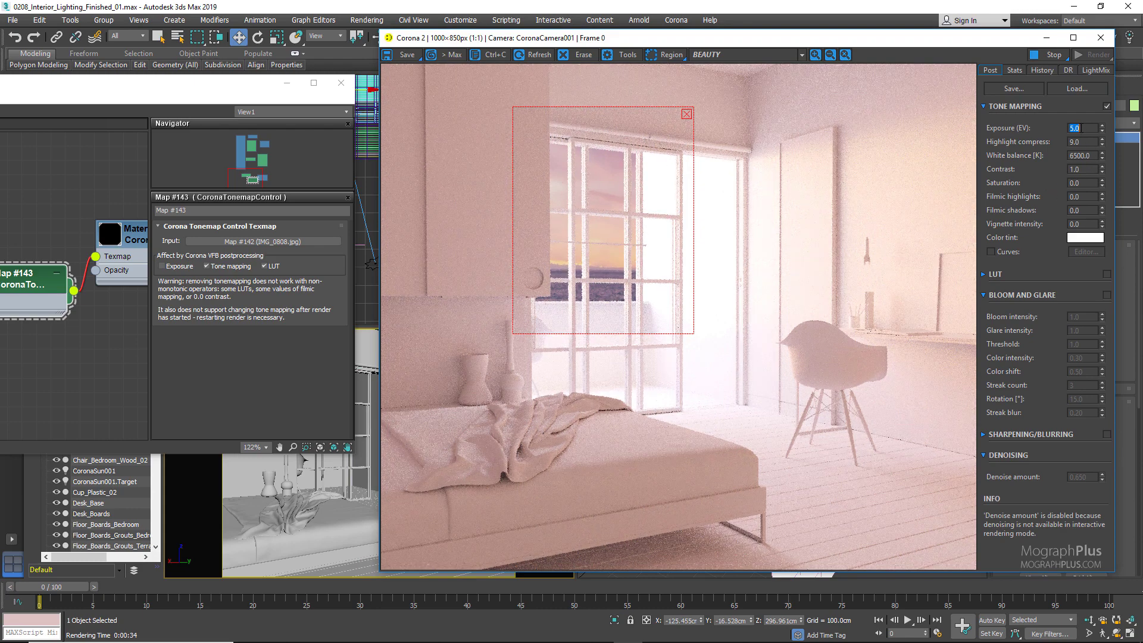
- Reset exposure to 1.5, restart the interactive render, then launch the final production render
key(Return)
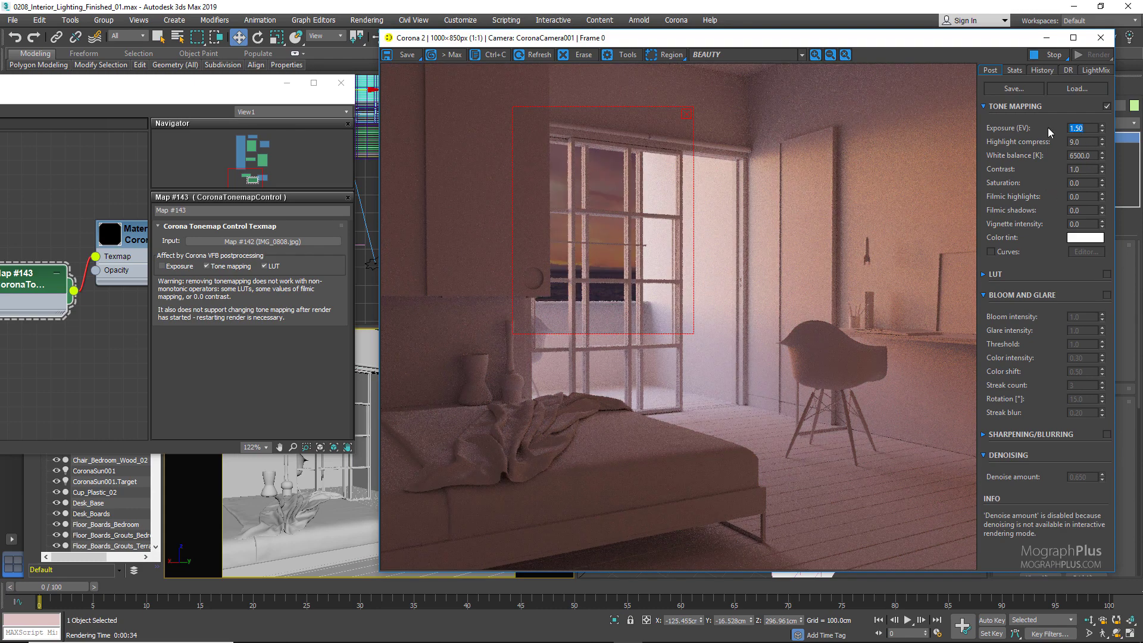
click(1049, 54)
click(1110, 58)
click(1092, 69)
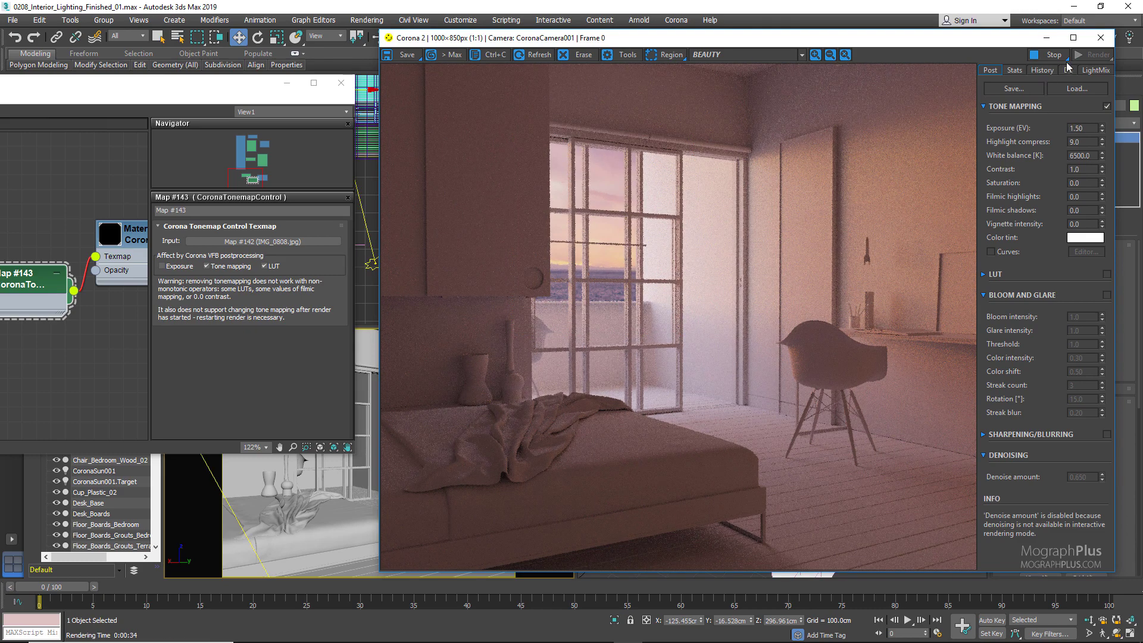
click(1051, 54)
click(1094, 54)
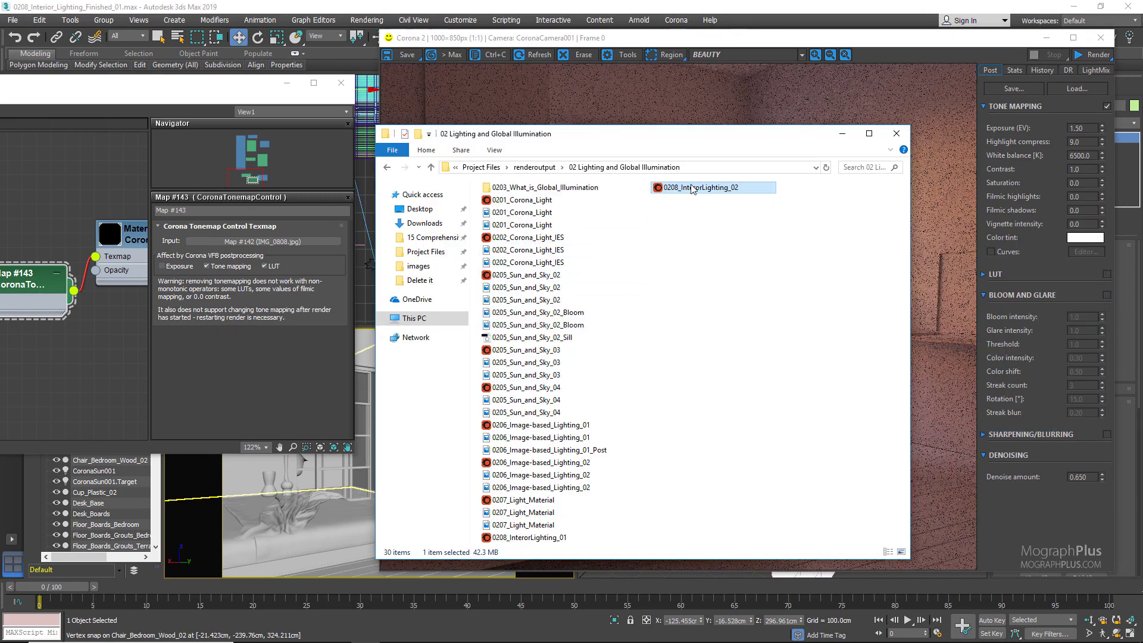
- Load 0208_InterorLighting_02.cxr, set contrast 3.0 and filmic shadows 0.5, and maximize the editor window
double_click(692, 188)
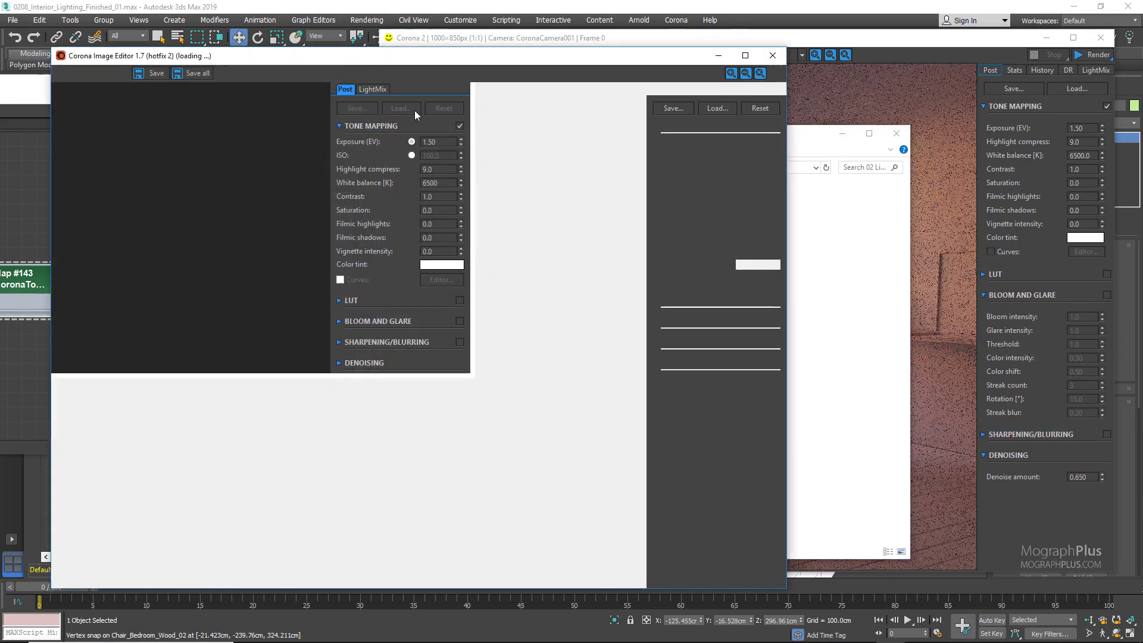
double_click(751, 197)
text(3)
key(Return)
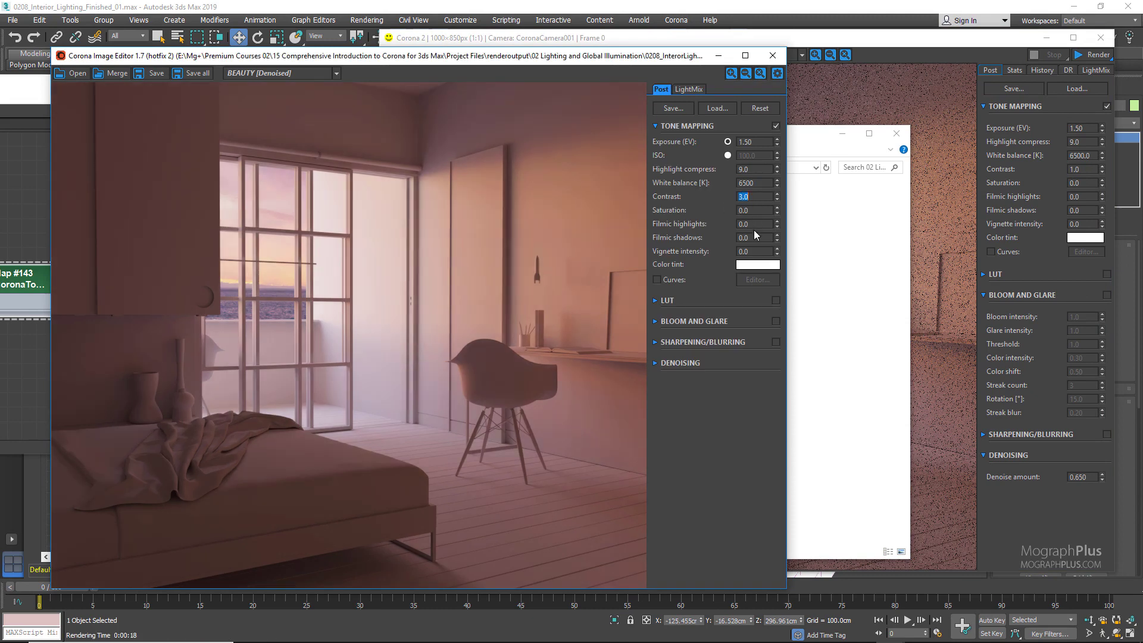
double_click(758, 238)
text(0.5)
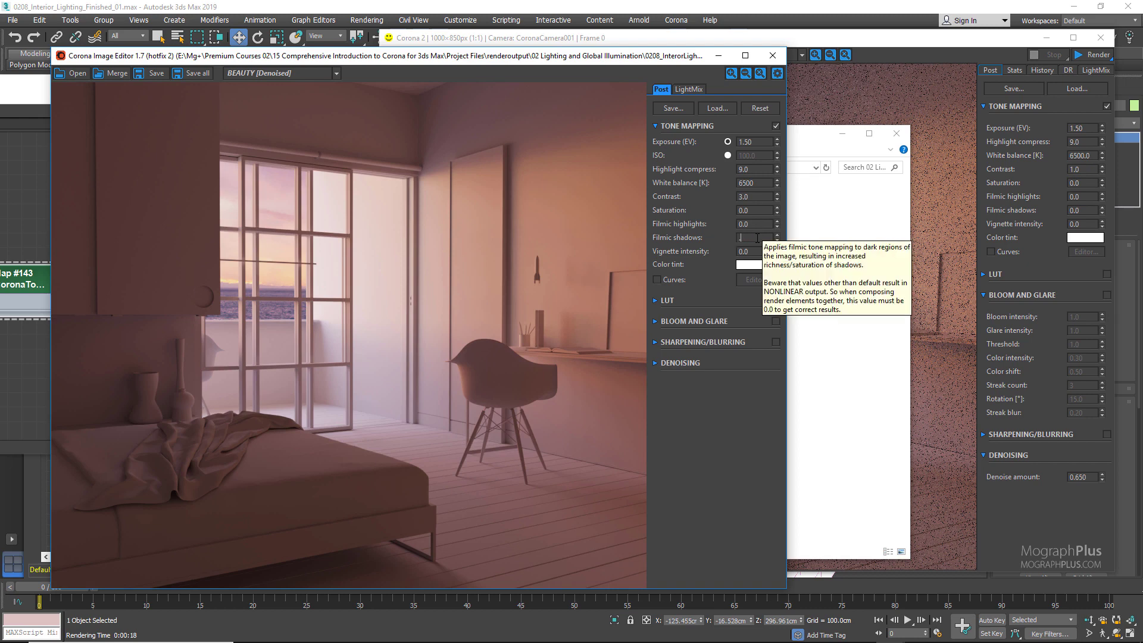
key(Return)
click(746, 55)
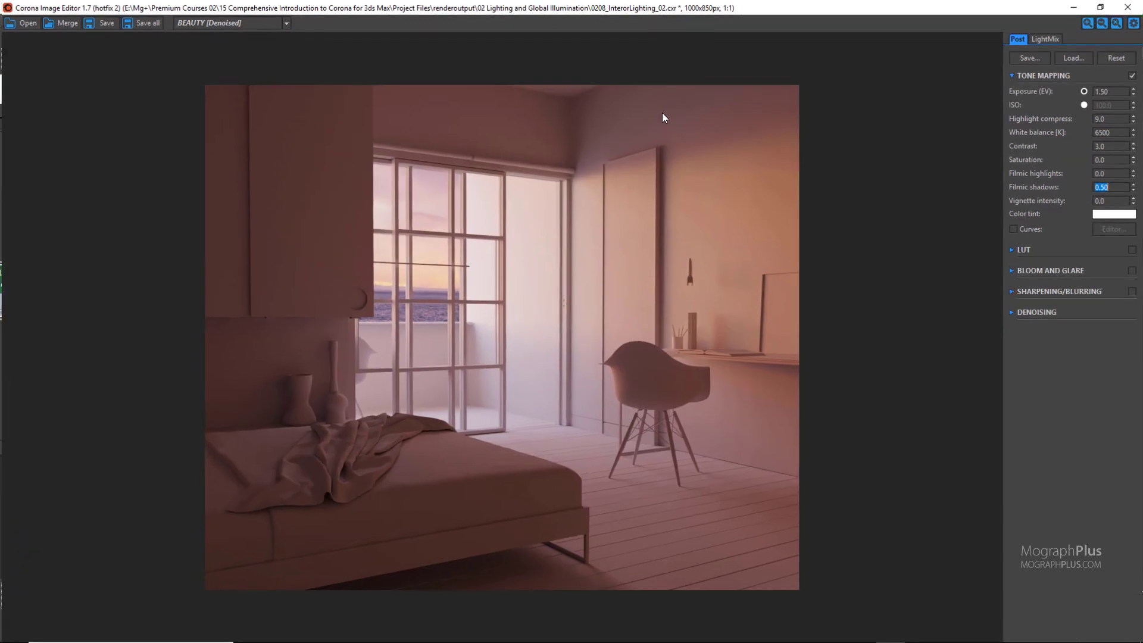